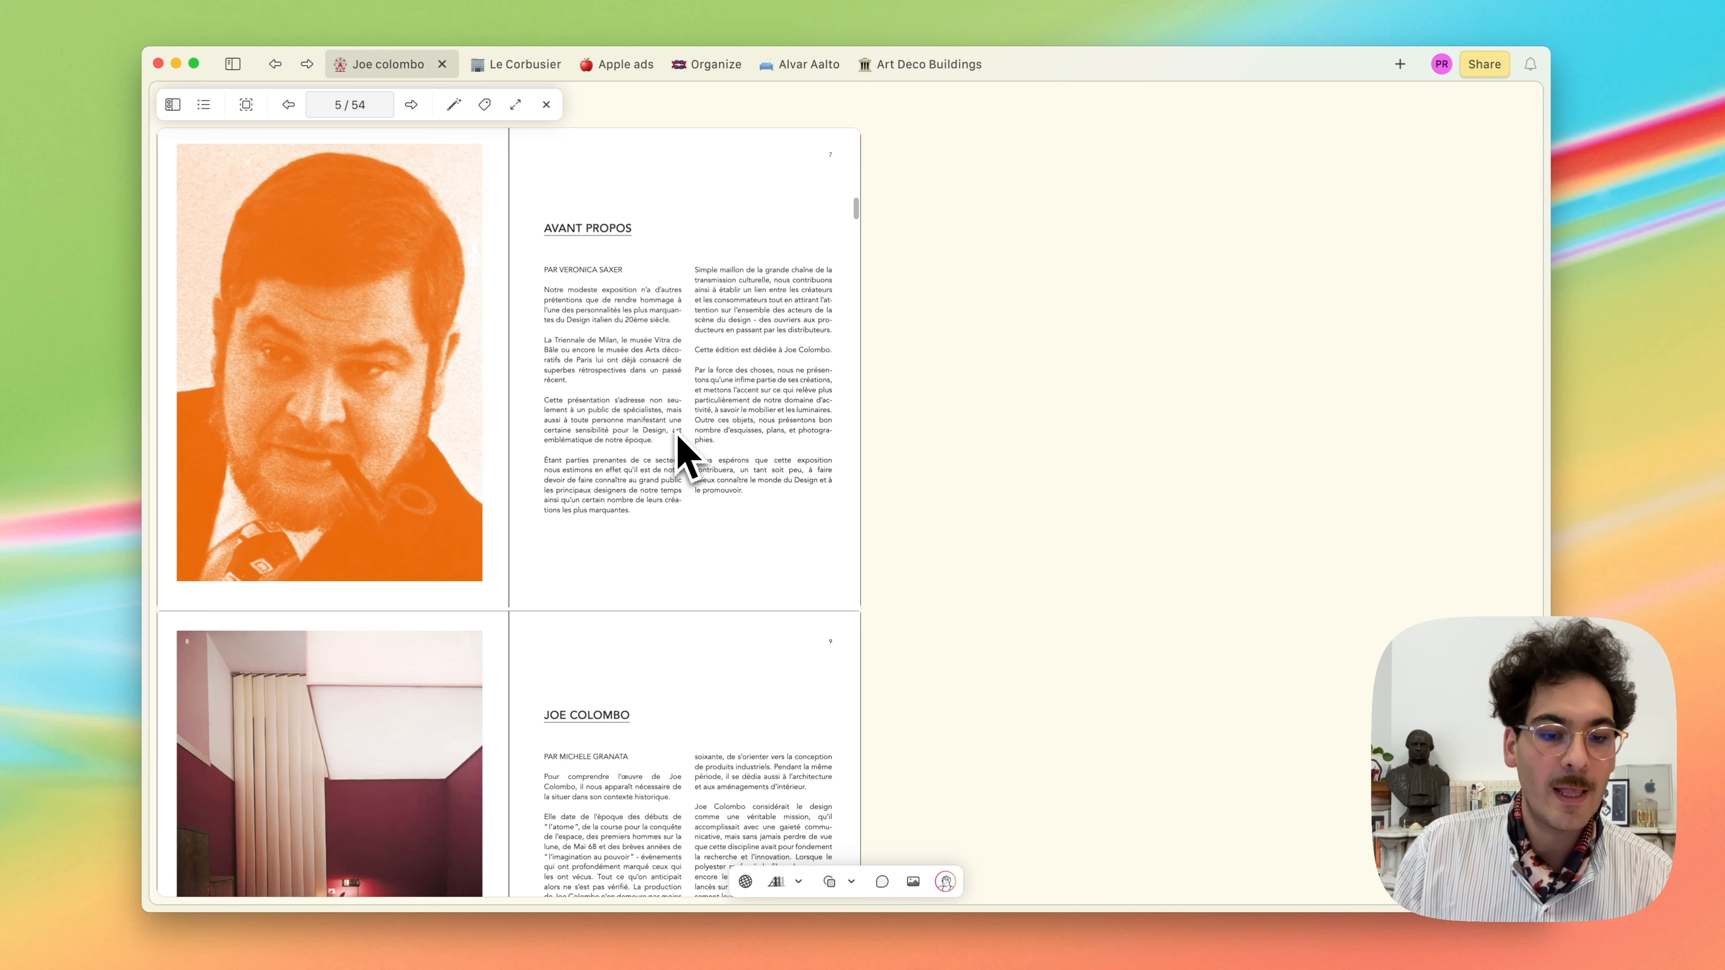
Extract the Joe Colombo text block by Michele Granata from the exhibition PDF onto the canvas and close the PDF
{"action": "scroll", "coordinate": [686, 455], "scroll_direction": "down", "scroll_amount": 10}
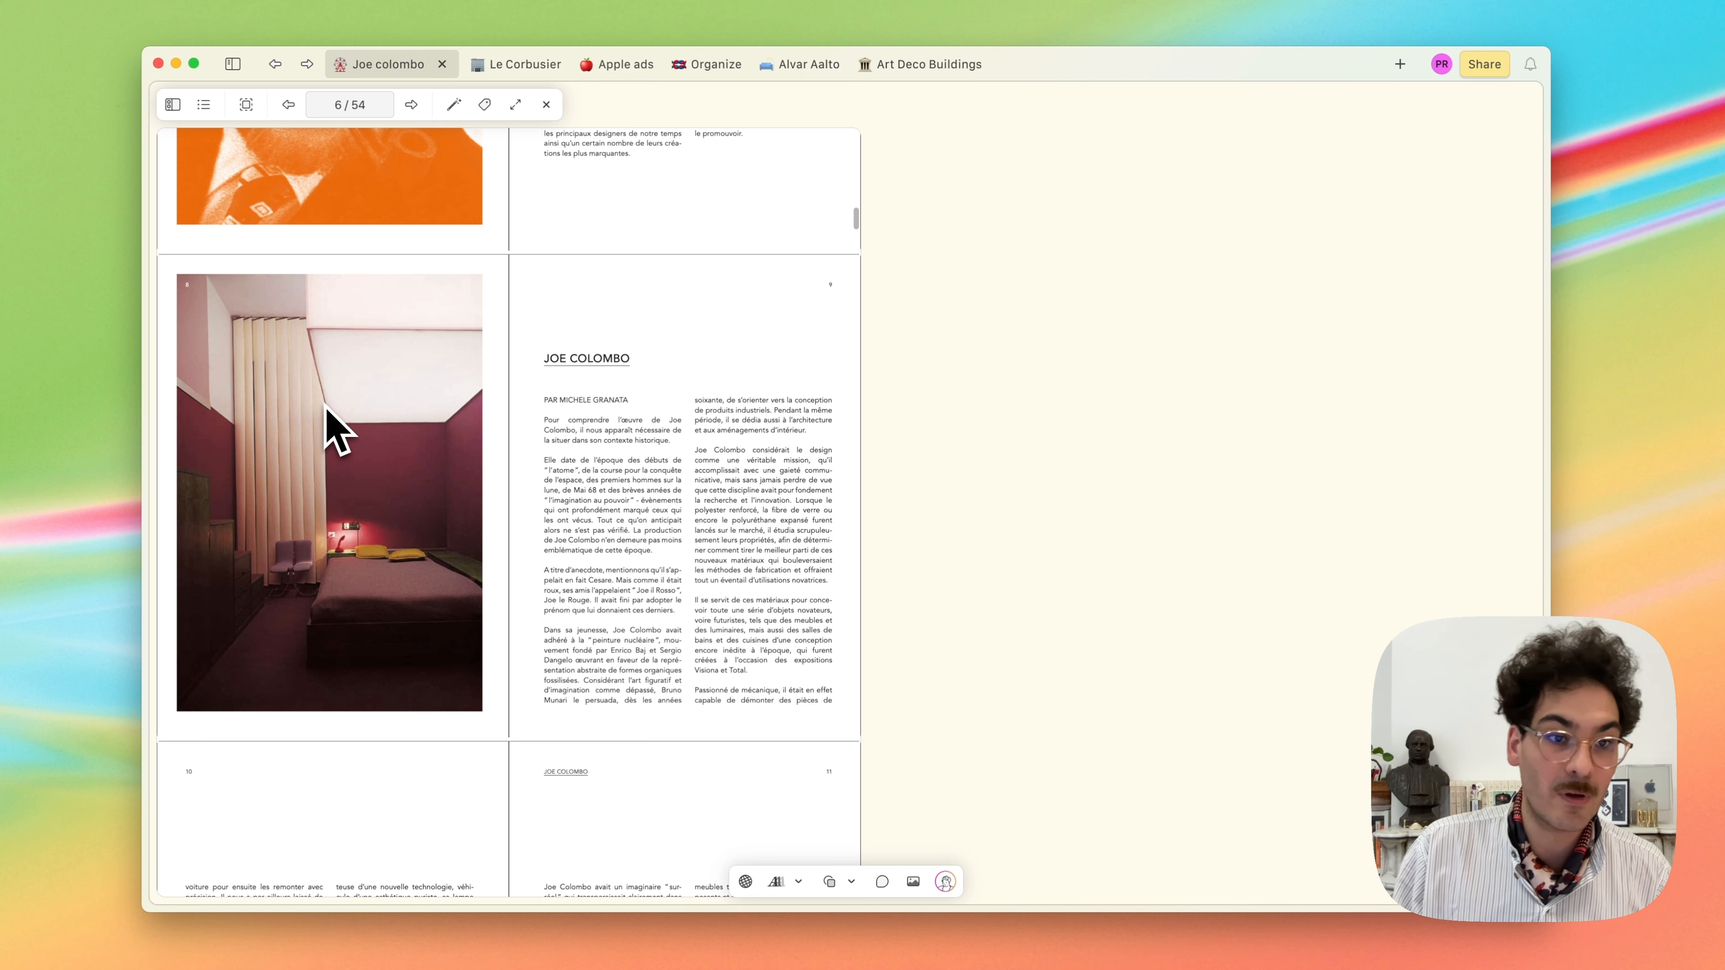
{"action": "left_click", "coordinate": [251, 109]}
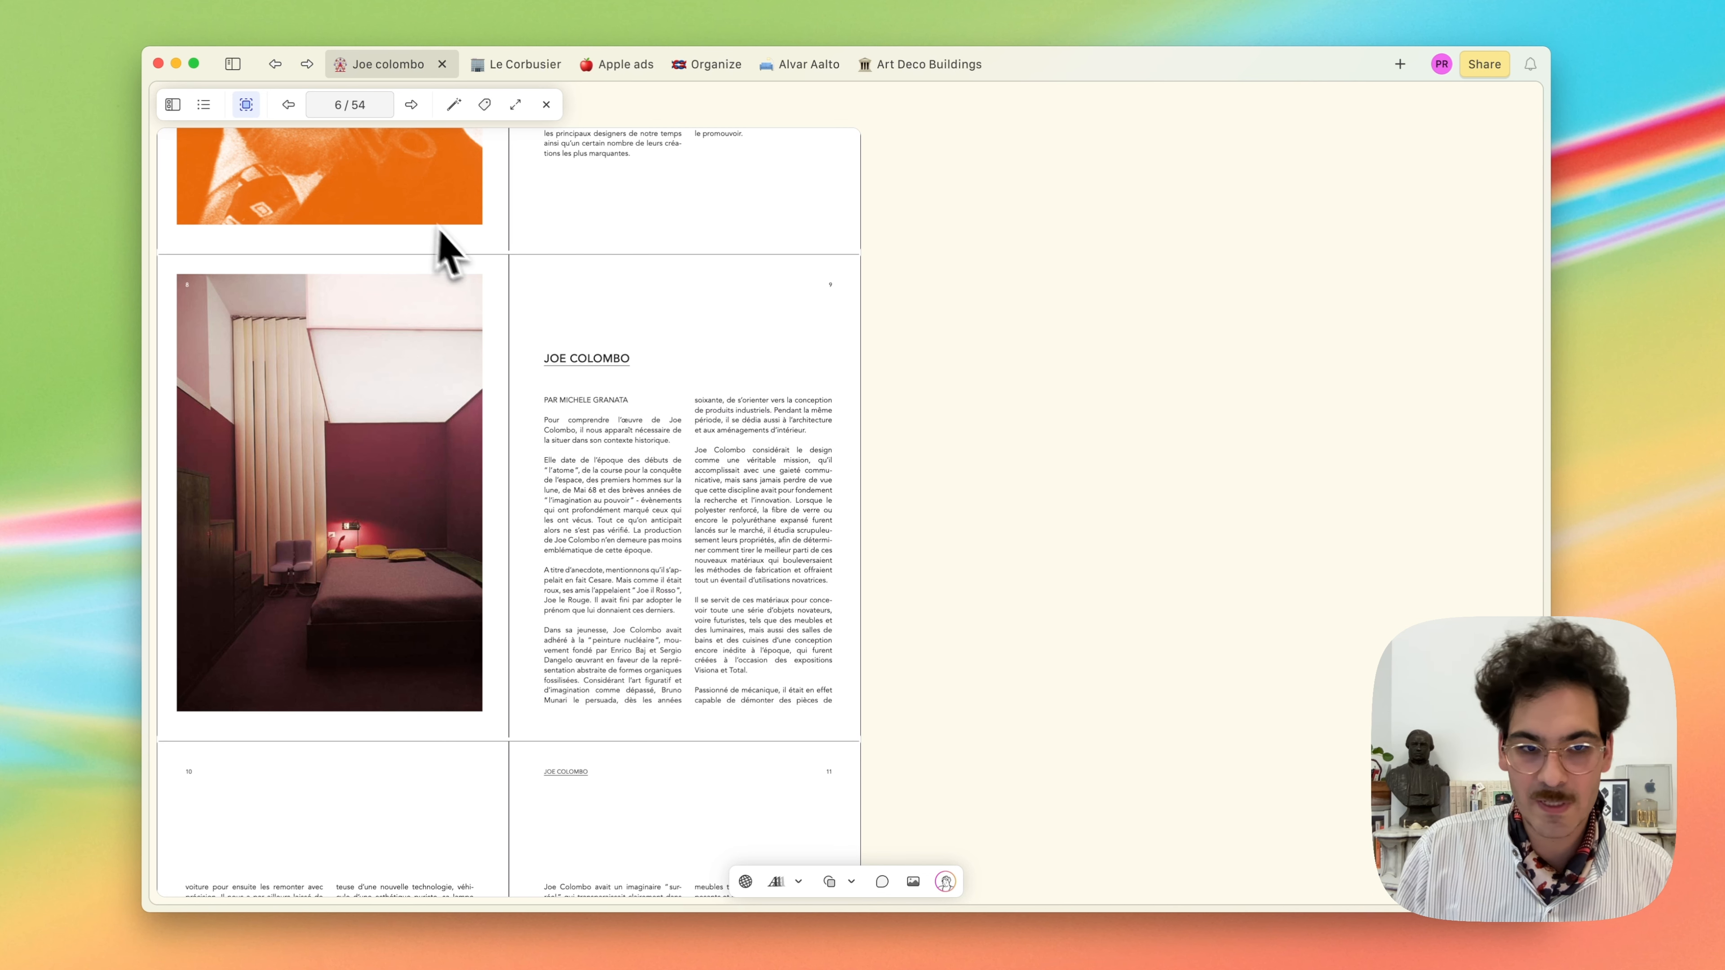
{"action": "left_click_drag", "start_coordinate": [537, 354], "coordinate": [1145, 502]}
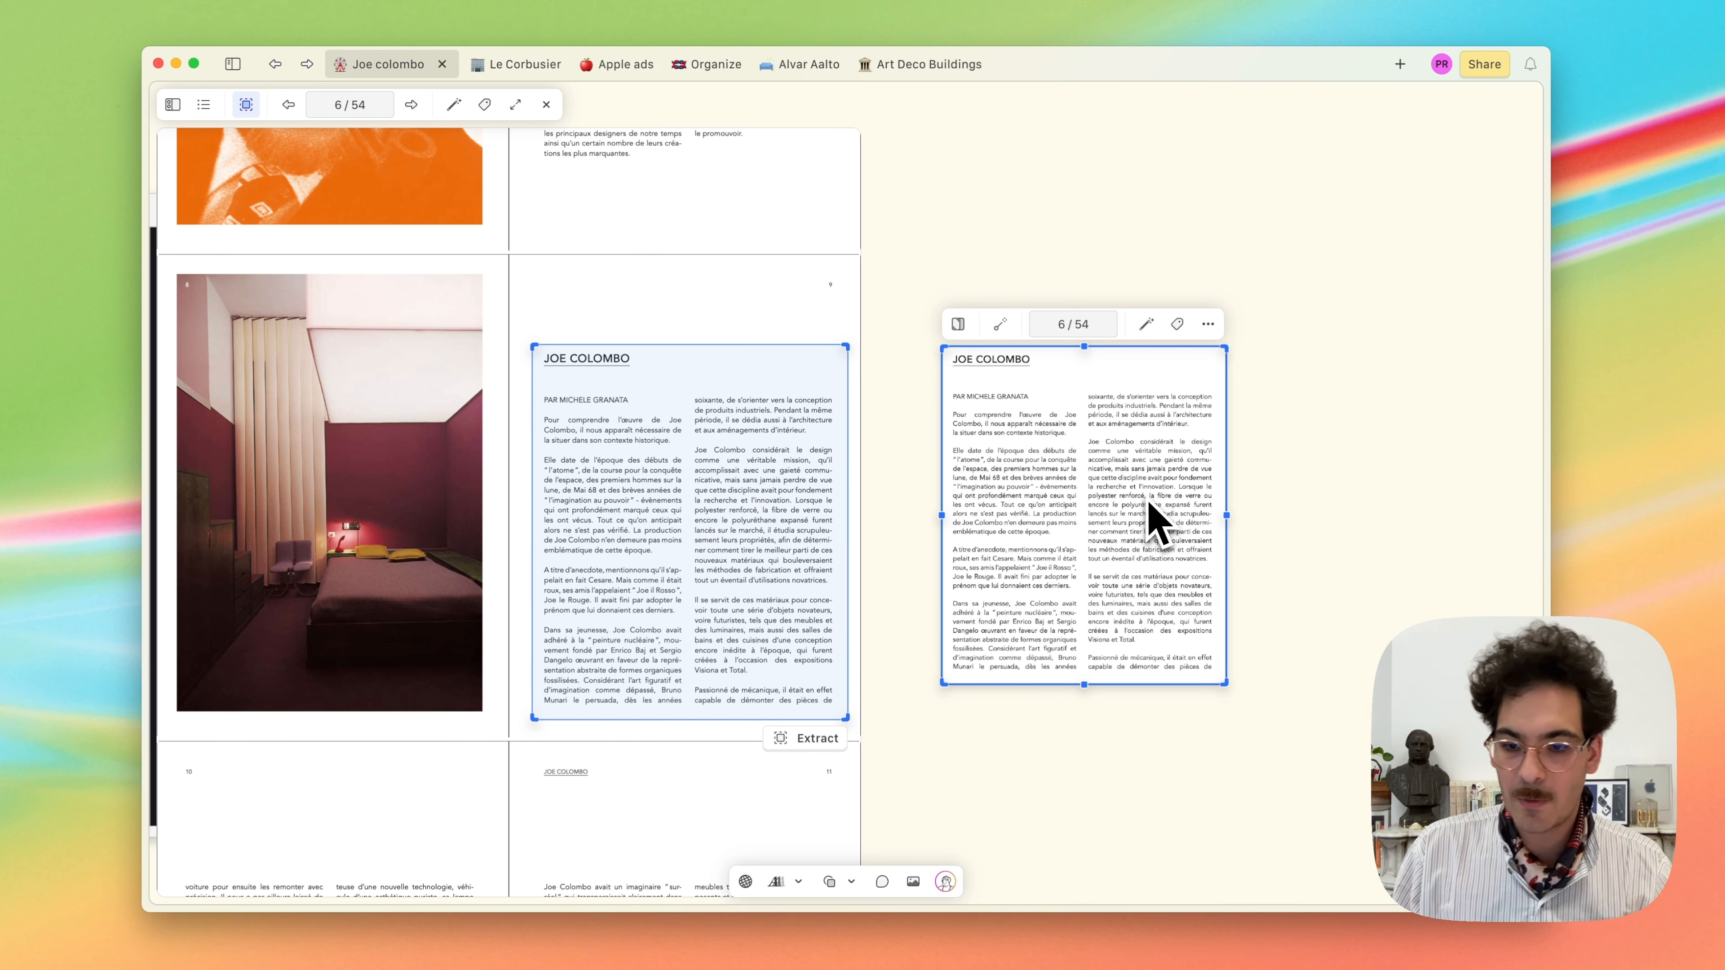
{"action": "left_click", "coordinate": [546, 104]}
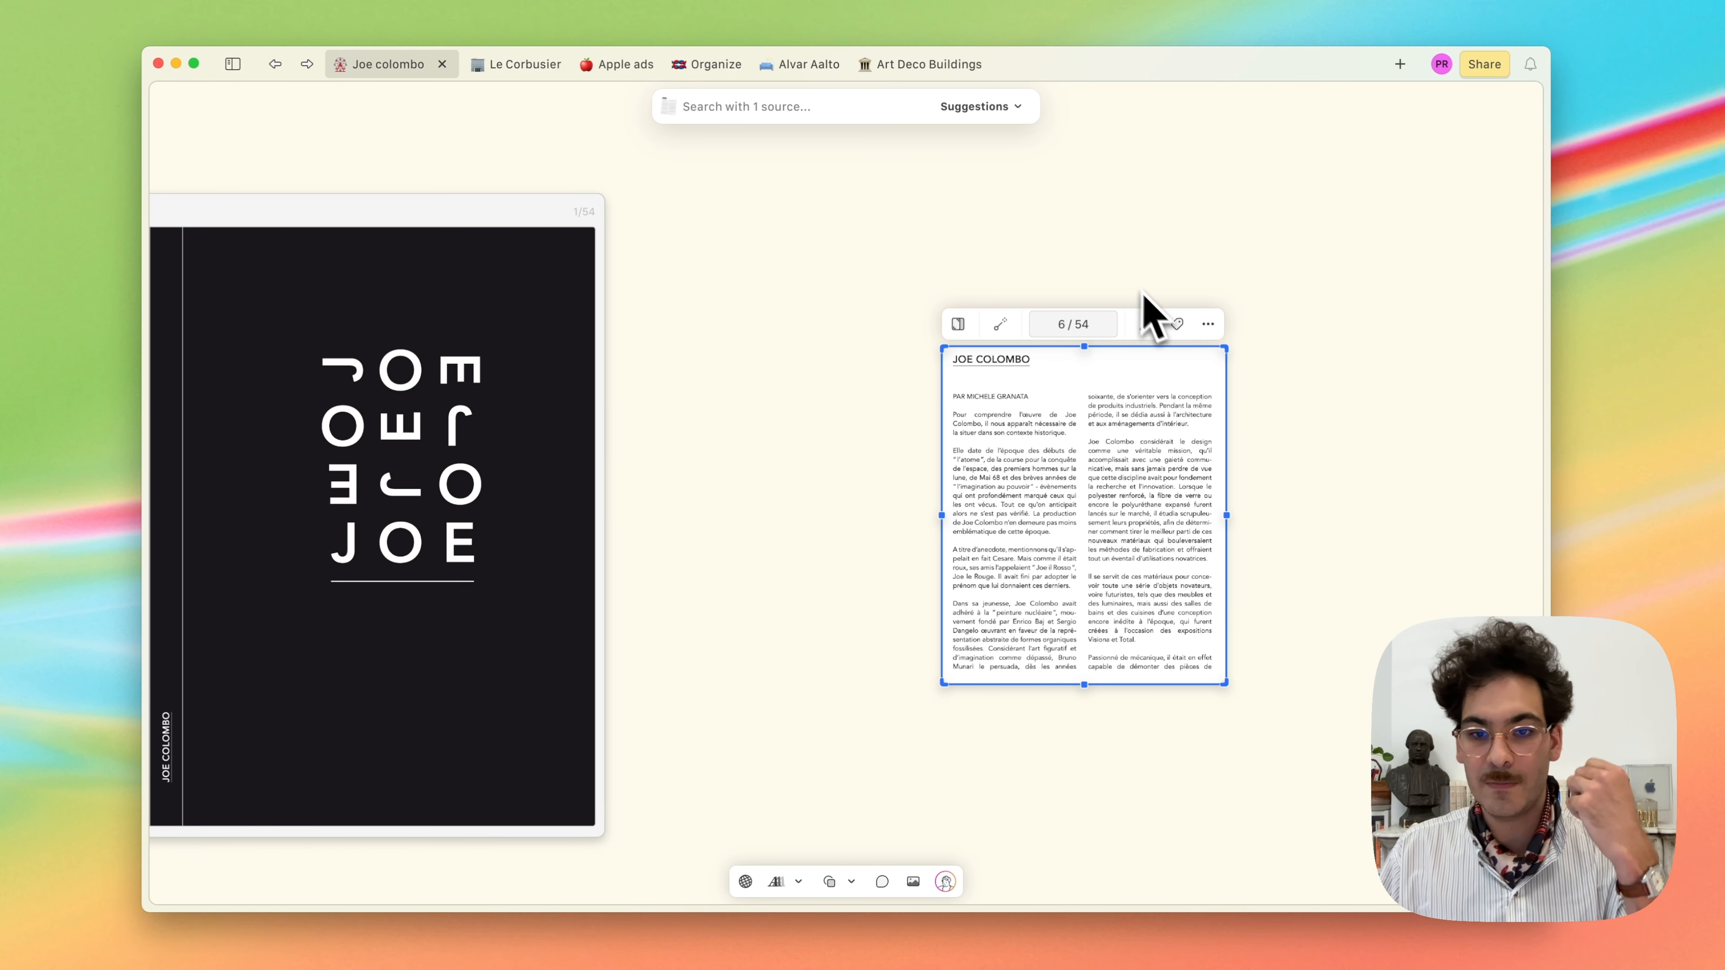
Browse the items sharing the extract's generated tag Italian Design, then close the results and the description
{"action": "left_click", "coordinate": [1178, 326]}
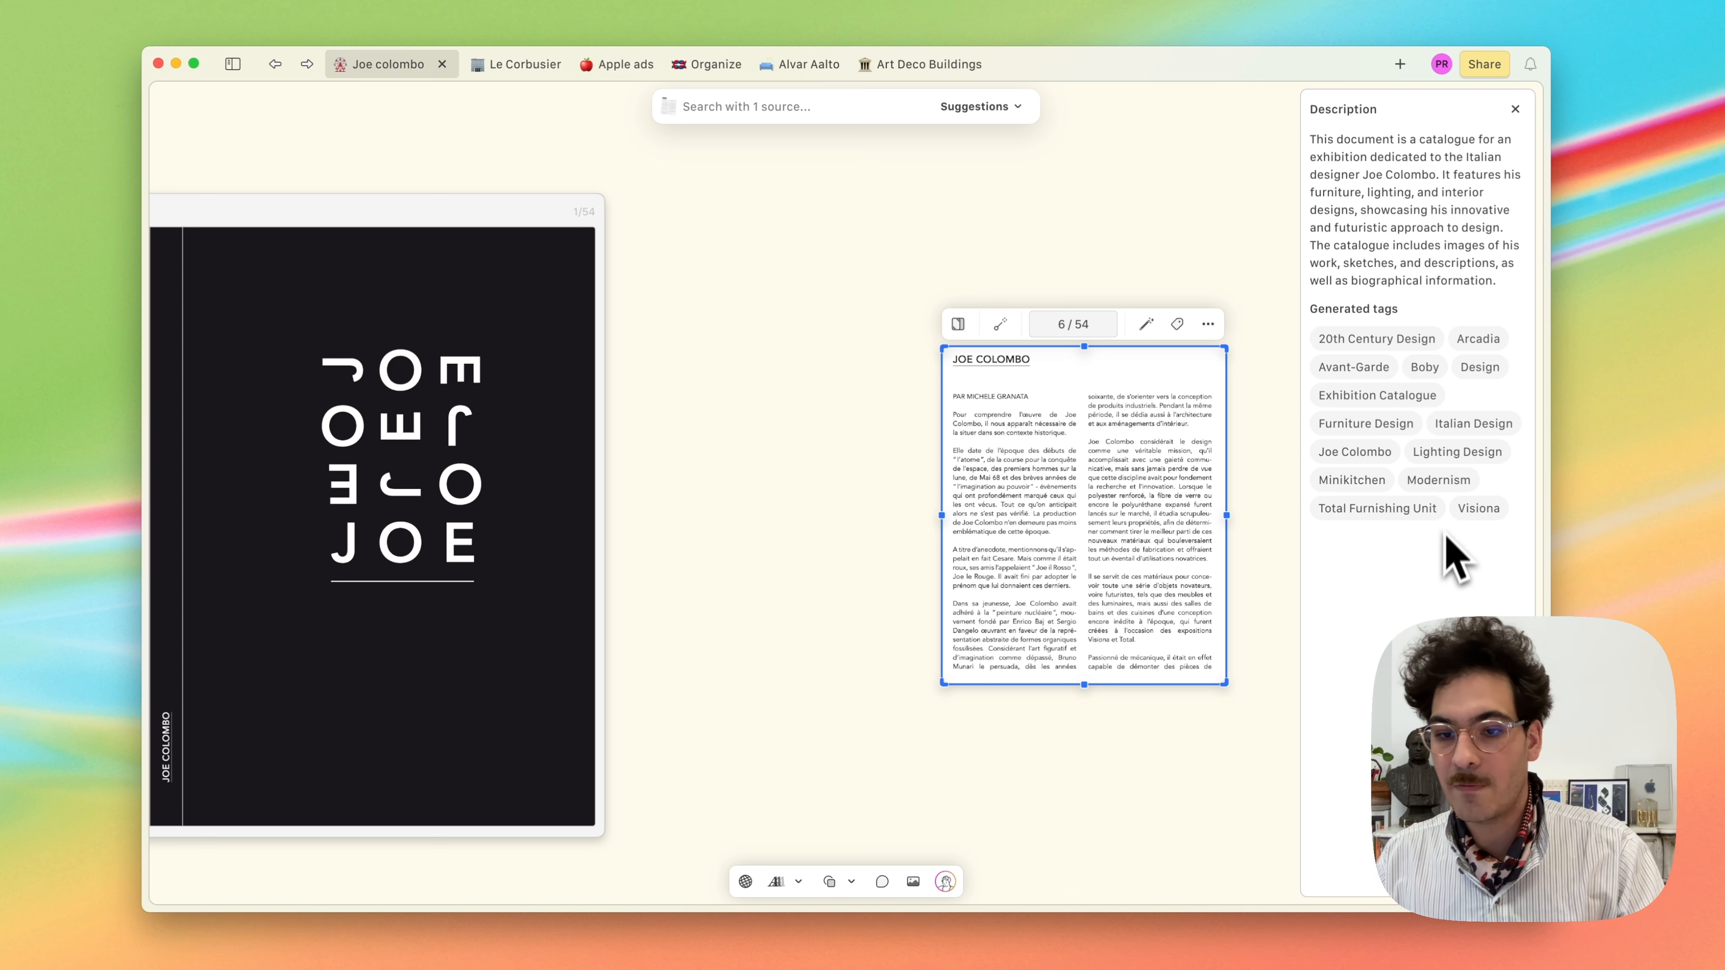
{"action": "left_click", "coordinate": [1470, 433]}
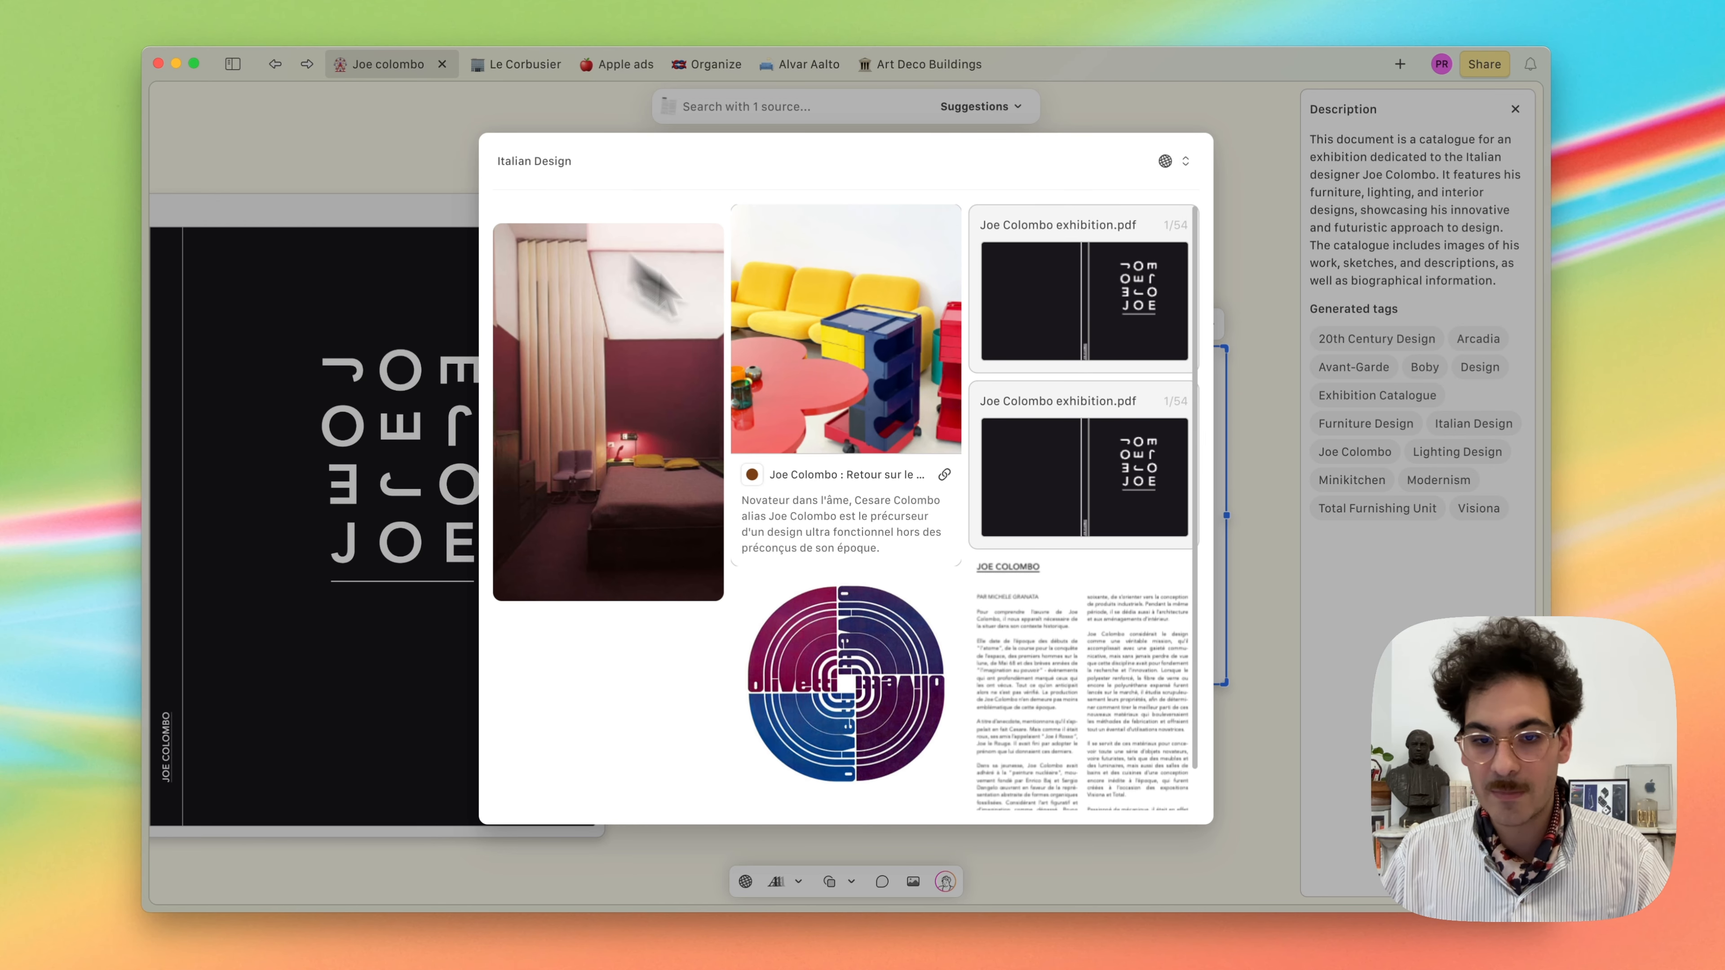
{"action": "scroll", "coordinate": [920, 476], "scroll_direction": "down", "scroll_amount": 10}
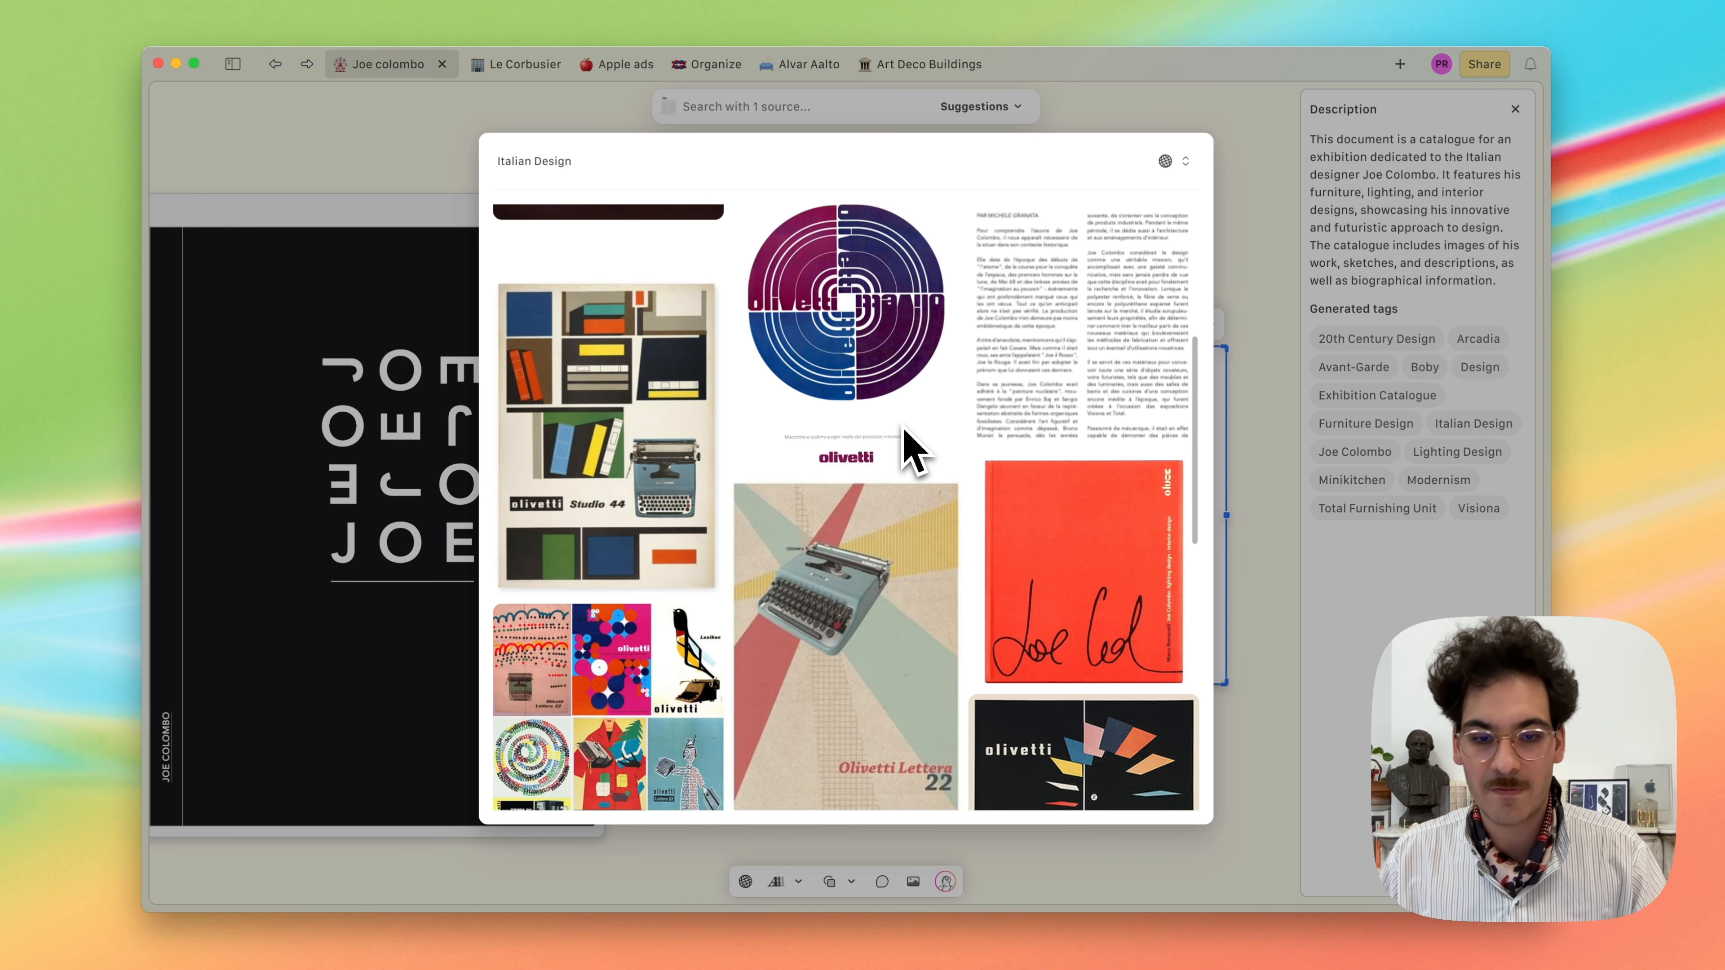
{"action": "scroll", "coordinate": [913, 450], "scroll_direction": "down", "scroll_amount": 1}
{"action": "scroll", "coordinate": [913, 450], "scroll_direction": "down", "scroll_amount": 15}
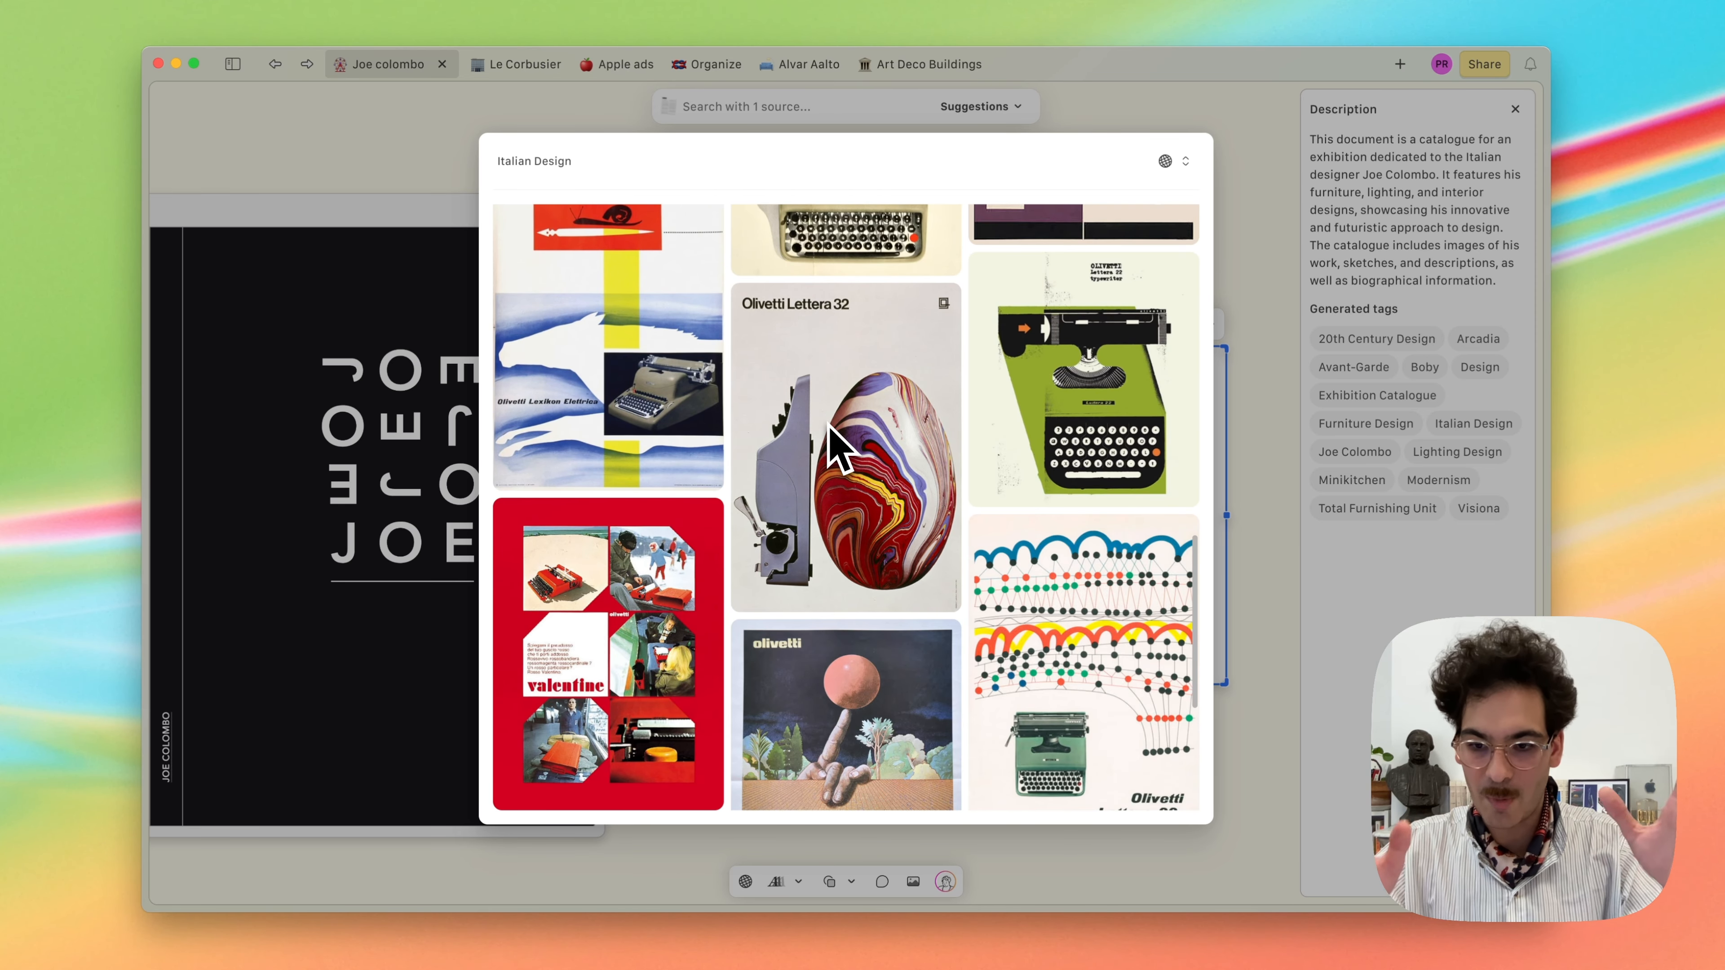
{"action": "left_click", "coordinate": [358, 173]}
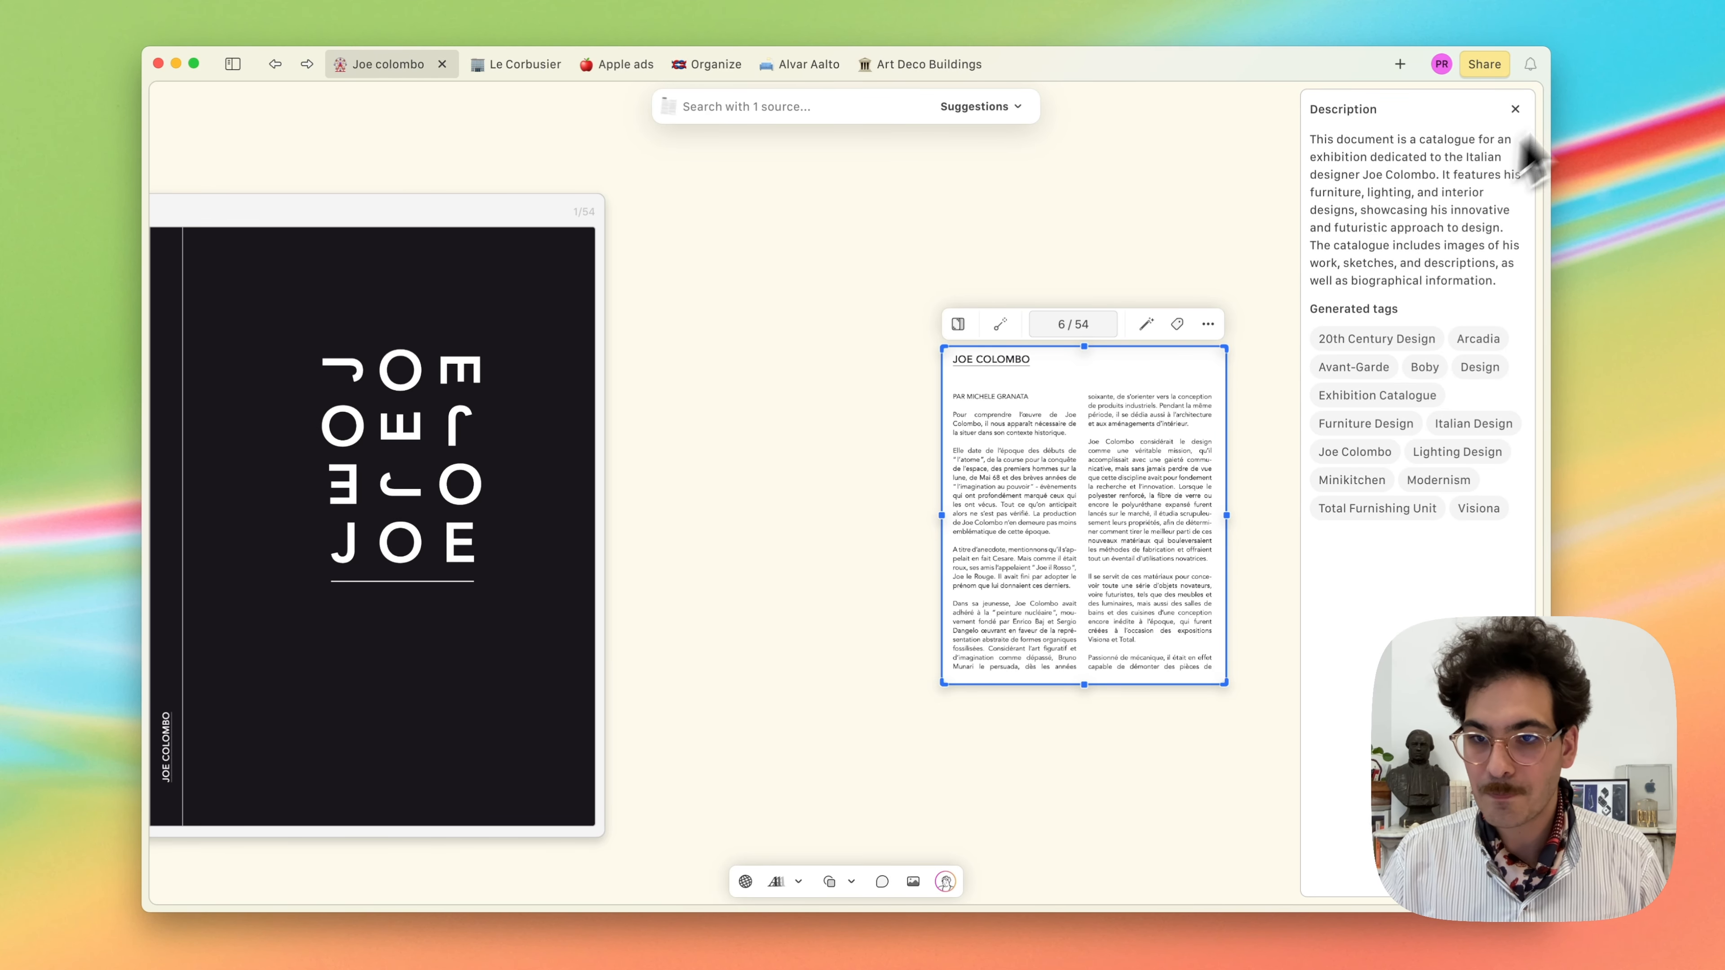
{"action": "left_click", "coordinate": [1515, 109]}
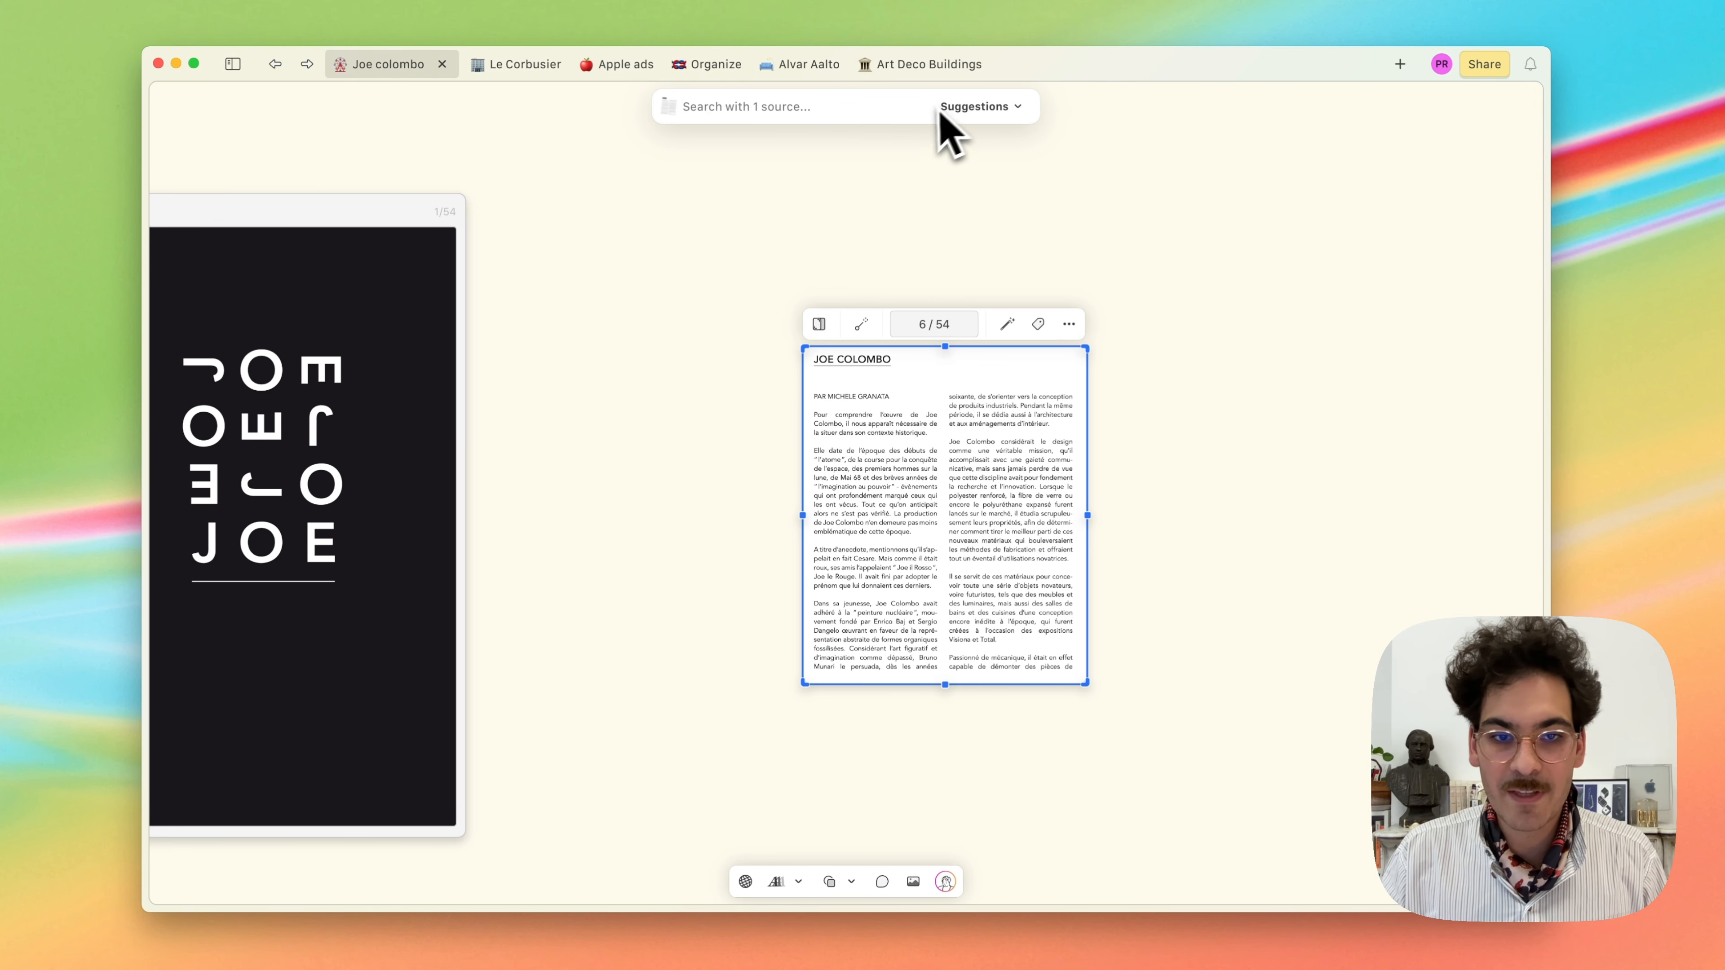
Use the Browse for me suggestion on the extracted text and place the resulting links unstacked beside it on the canvas
{"action": "left_click", "coordinate": [995, 108]}
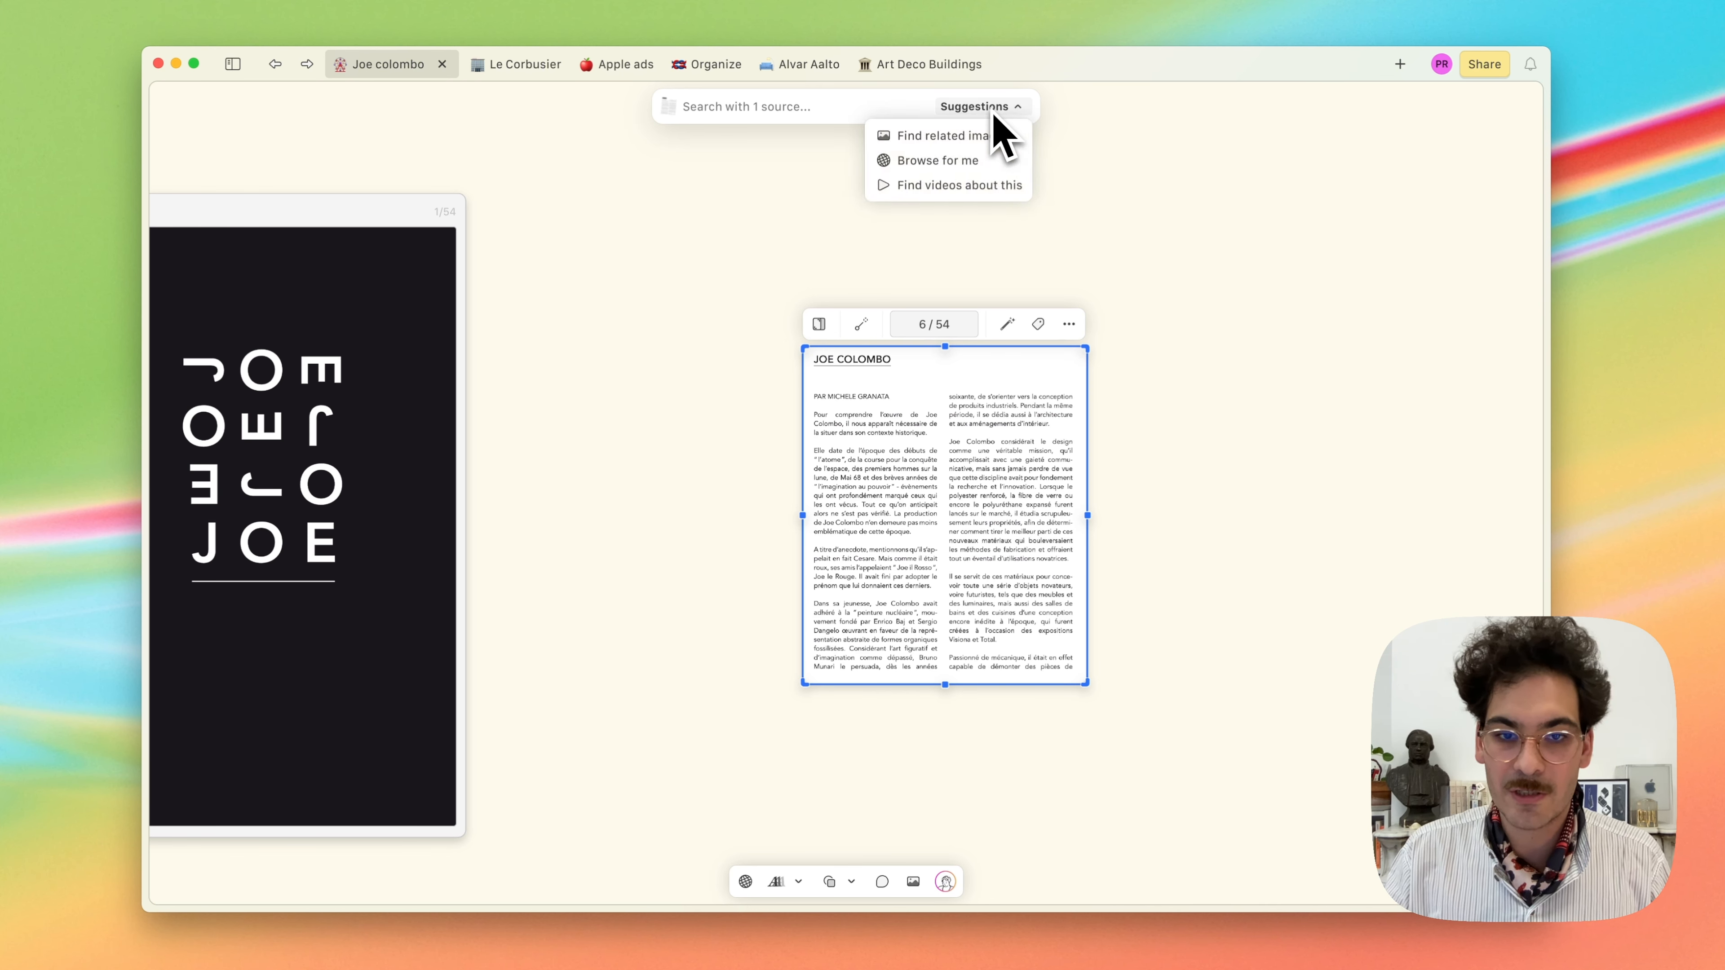
{"action": "left_click", "coordinate": [996, 163]}
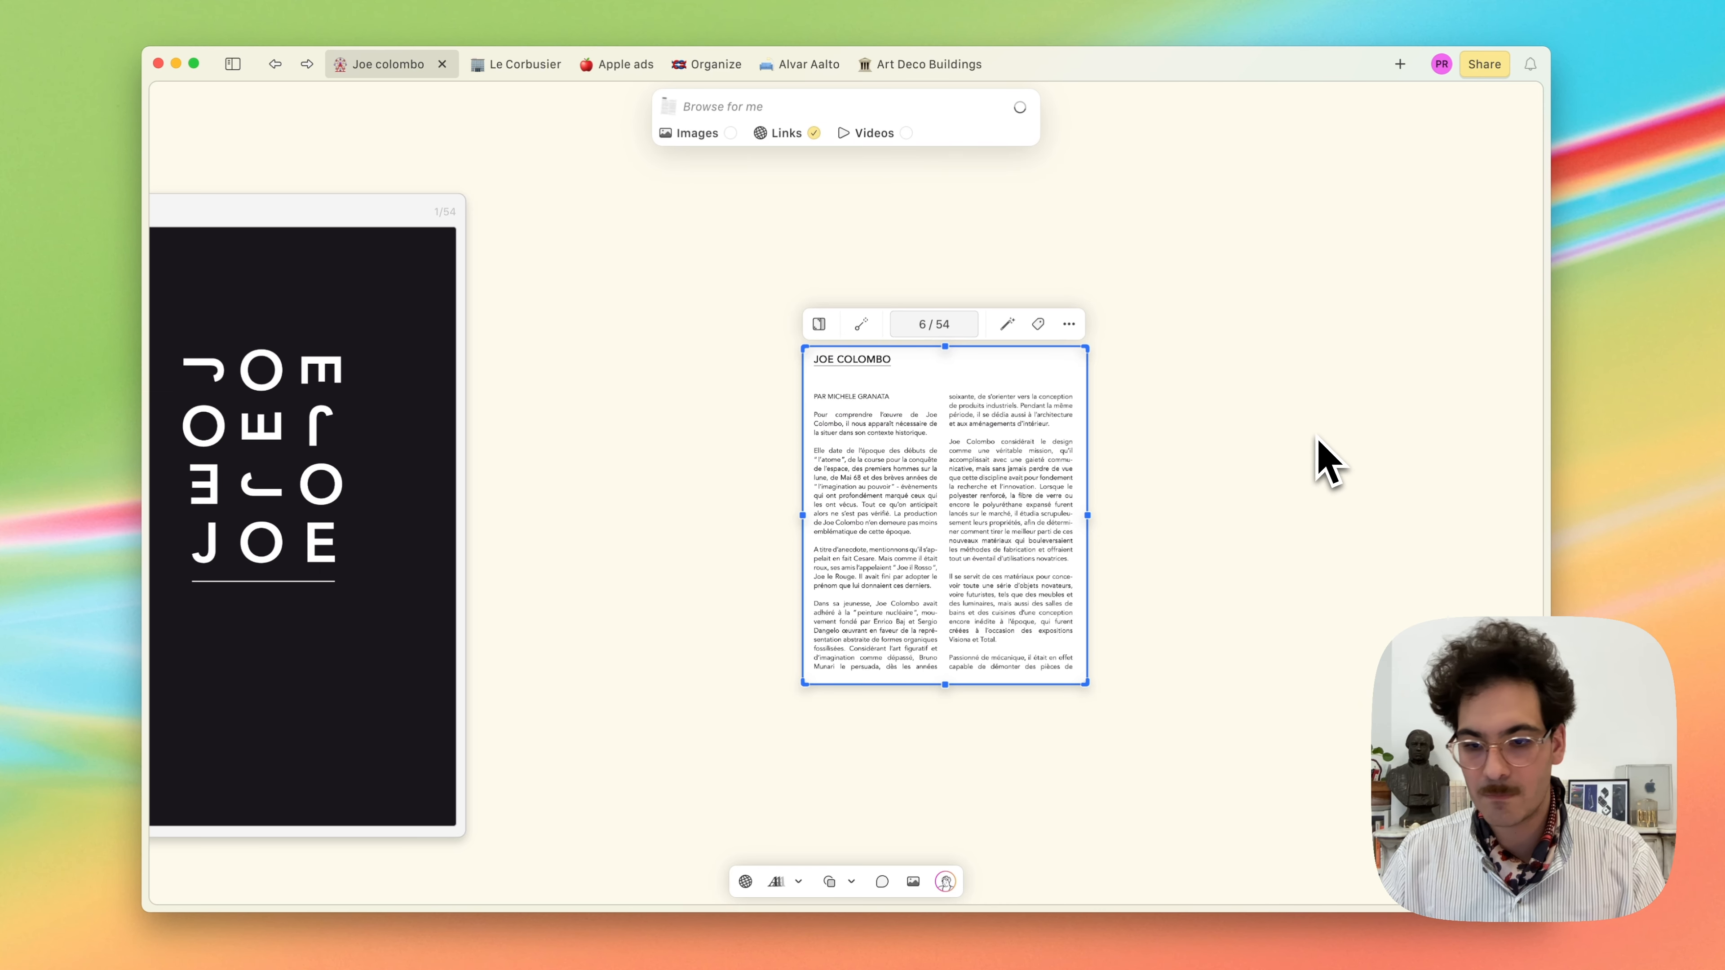
{"action": "scroll", "coordinate": [1252, 409], "scroll_direction": "right", "scroll_amount": 1}
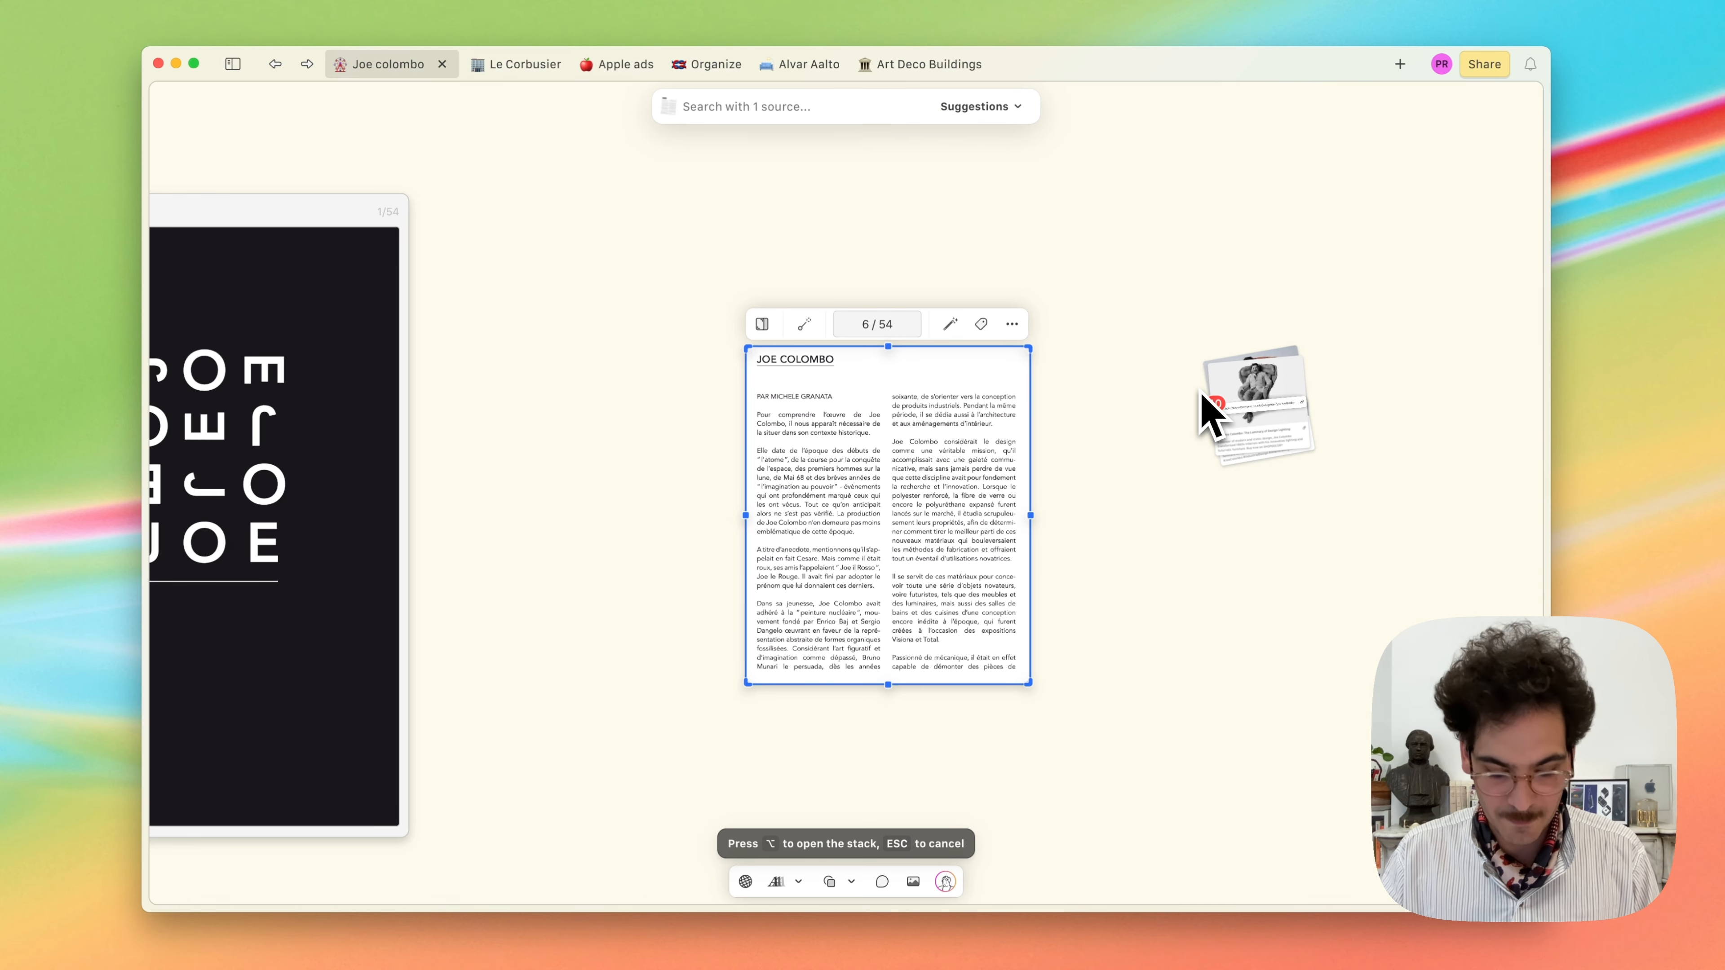
{"action": "key", "text": "alt"}
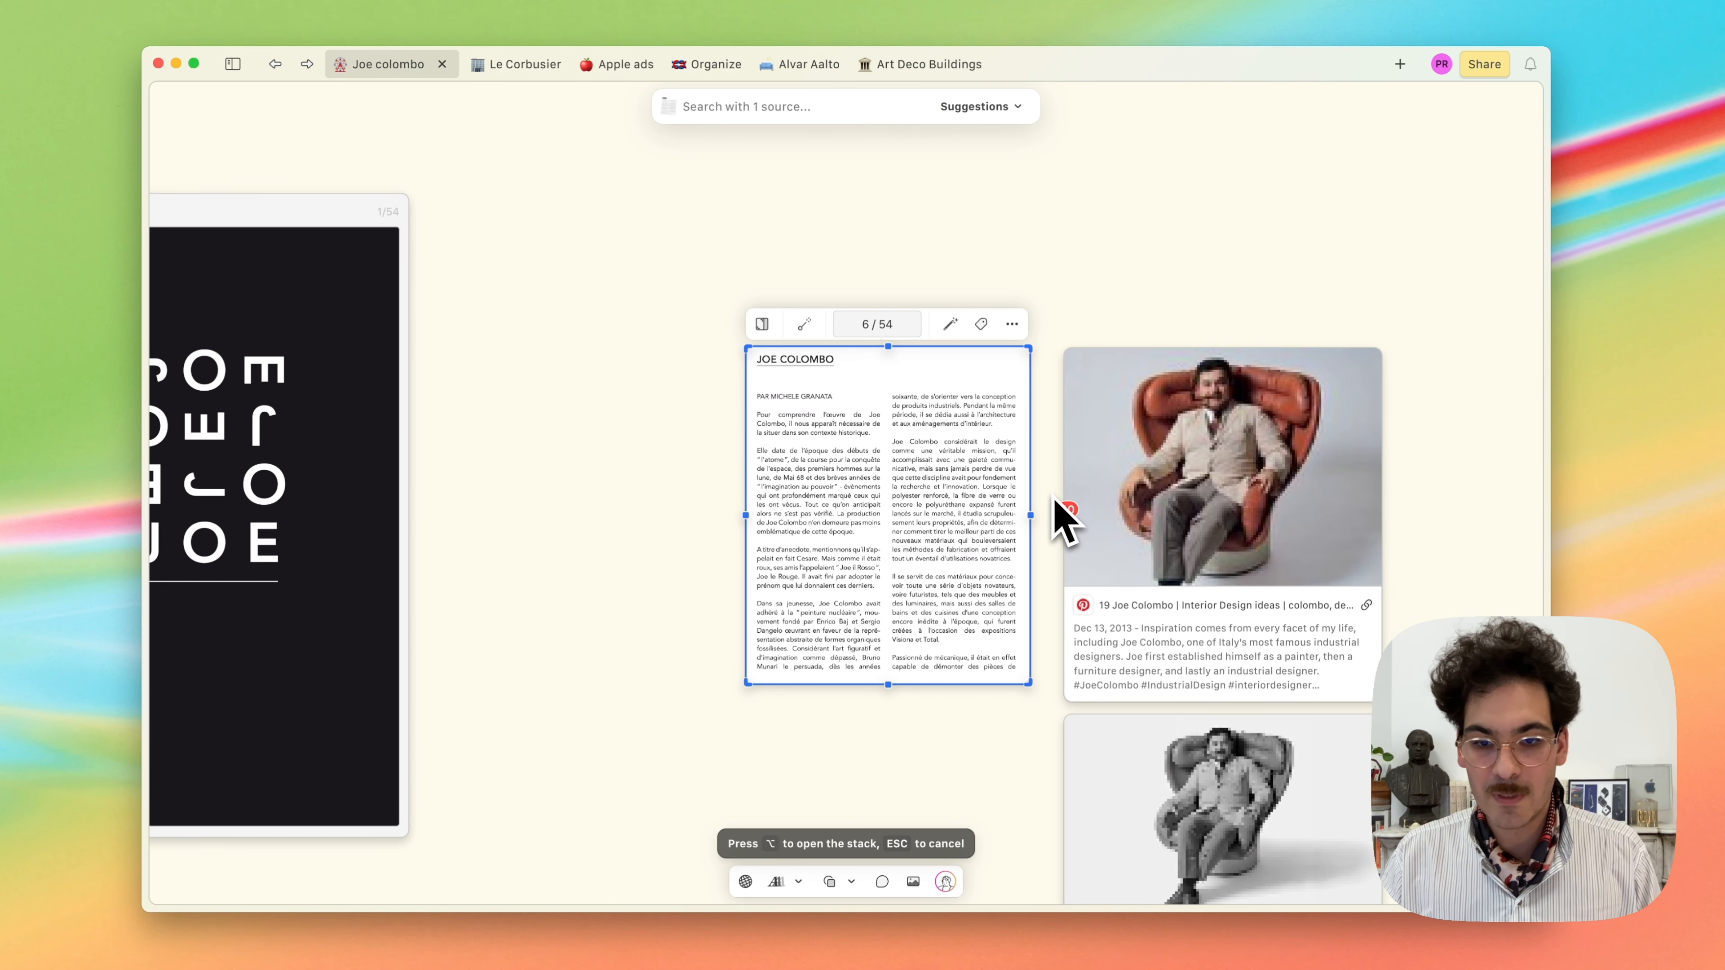
{"action": "left_click", "coordinate": [1053, 497]}
{"action": "scroll", "coordinate": [1113, 496], "scroll_direction": "down", "scroll_amount": 6}
{"action": "left_click", "coordinate": [1424, 451]}
{"action": "scroll", "coordinate": [1424, 451], "scroll_direction": "right", "scroll_amount": 3}
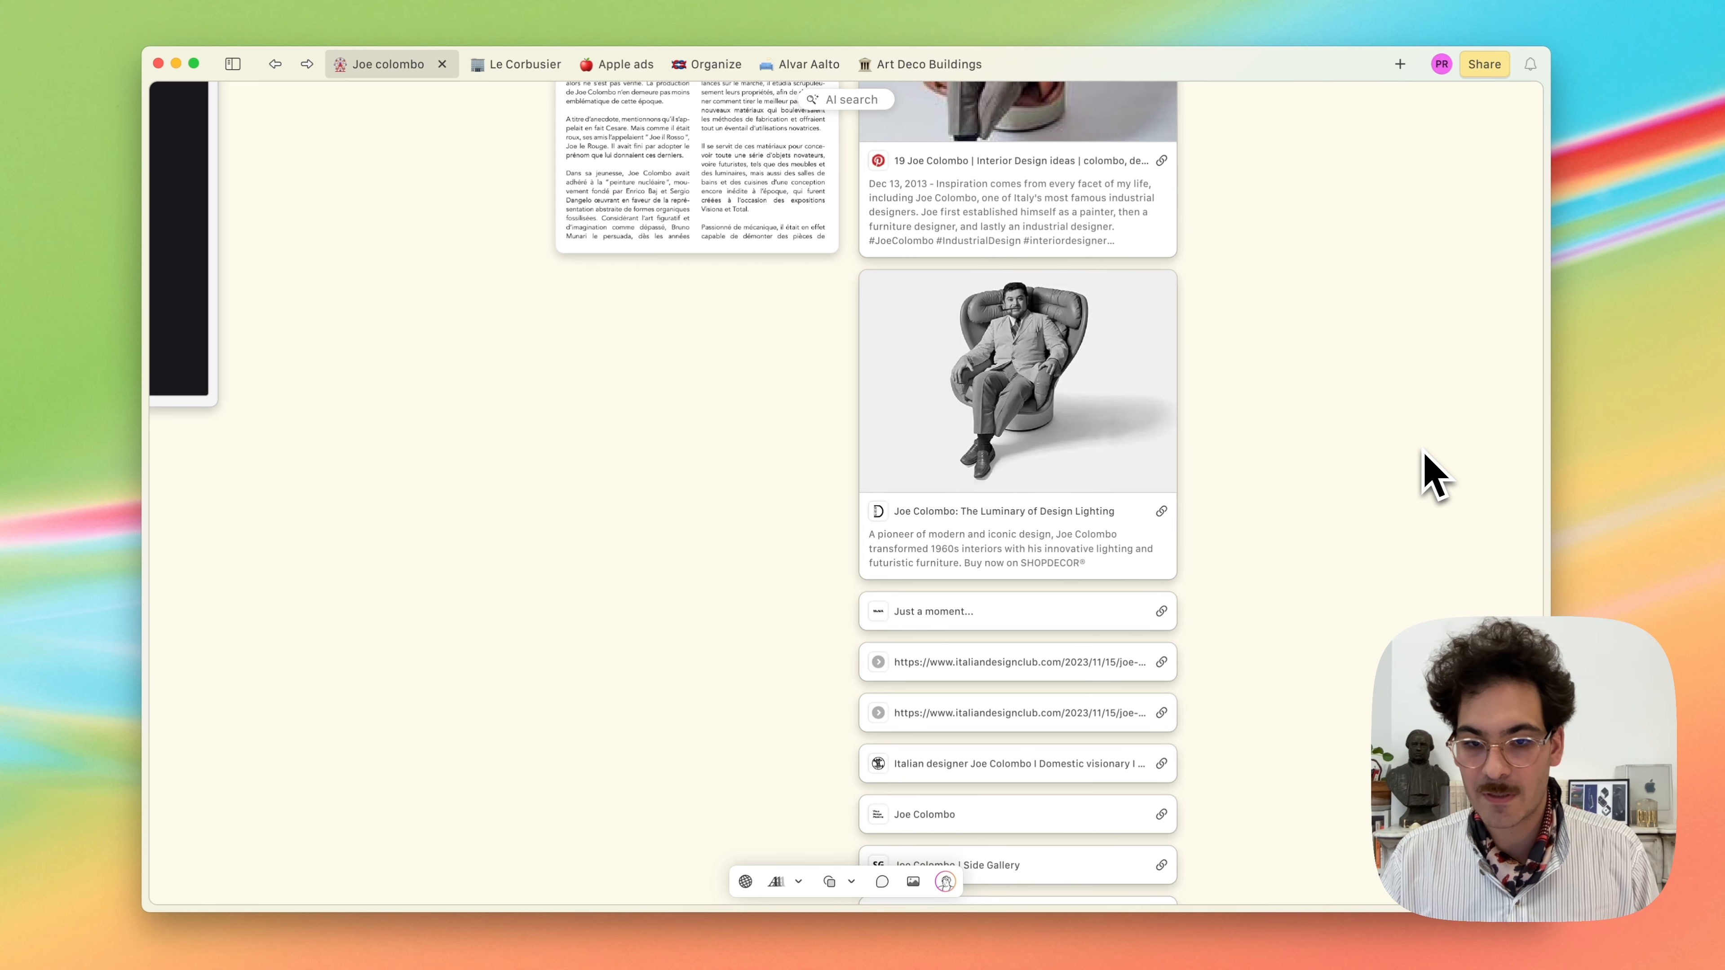
{"action": "scroll", "coordinate": [1424, 451], "scroll_direction": "right", "scroll_amount": 2}
{"action": "scroll", "coordinate": [1304, 475], "scroll_direction": "down", "scroll_amount": 3}
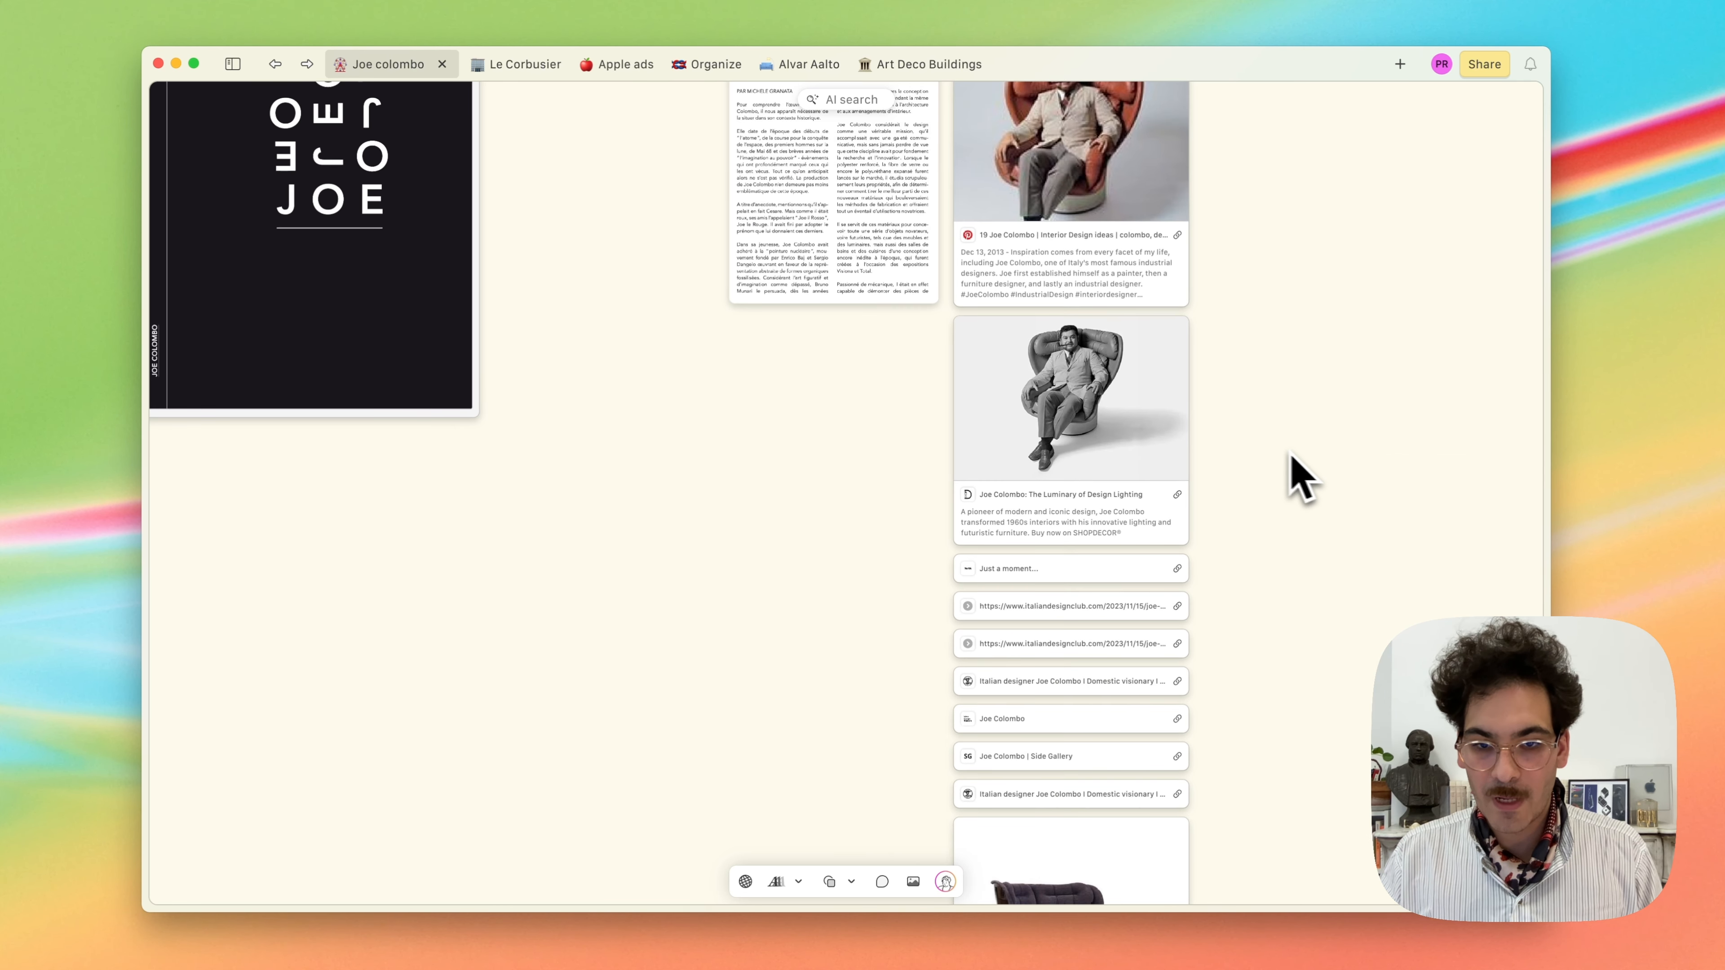
Open the shopdecor.com Joe Colombo card, save the preferences France (EUR €) and English, and look through the product page
{"action": "left_click", "coordinate": [1120, 436]}
{"action": "key", "text": "space"}
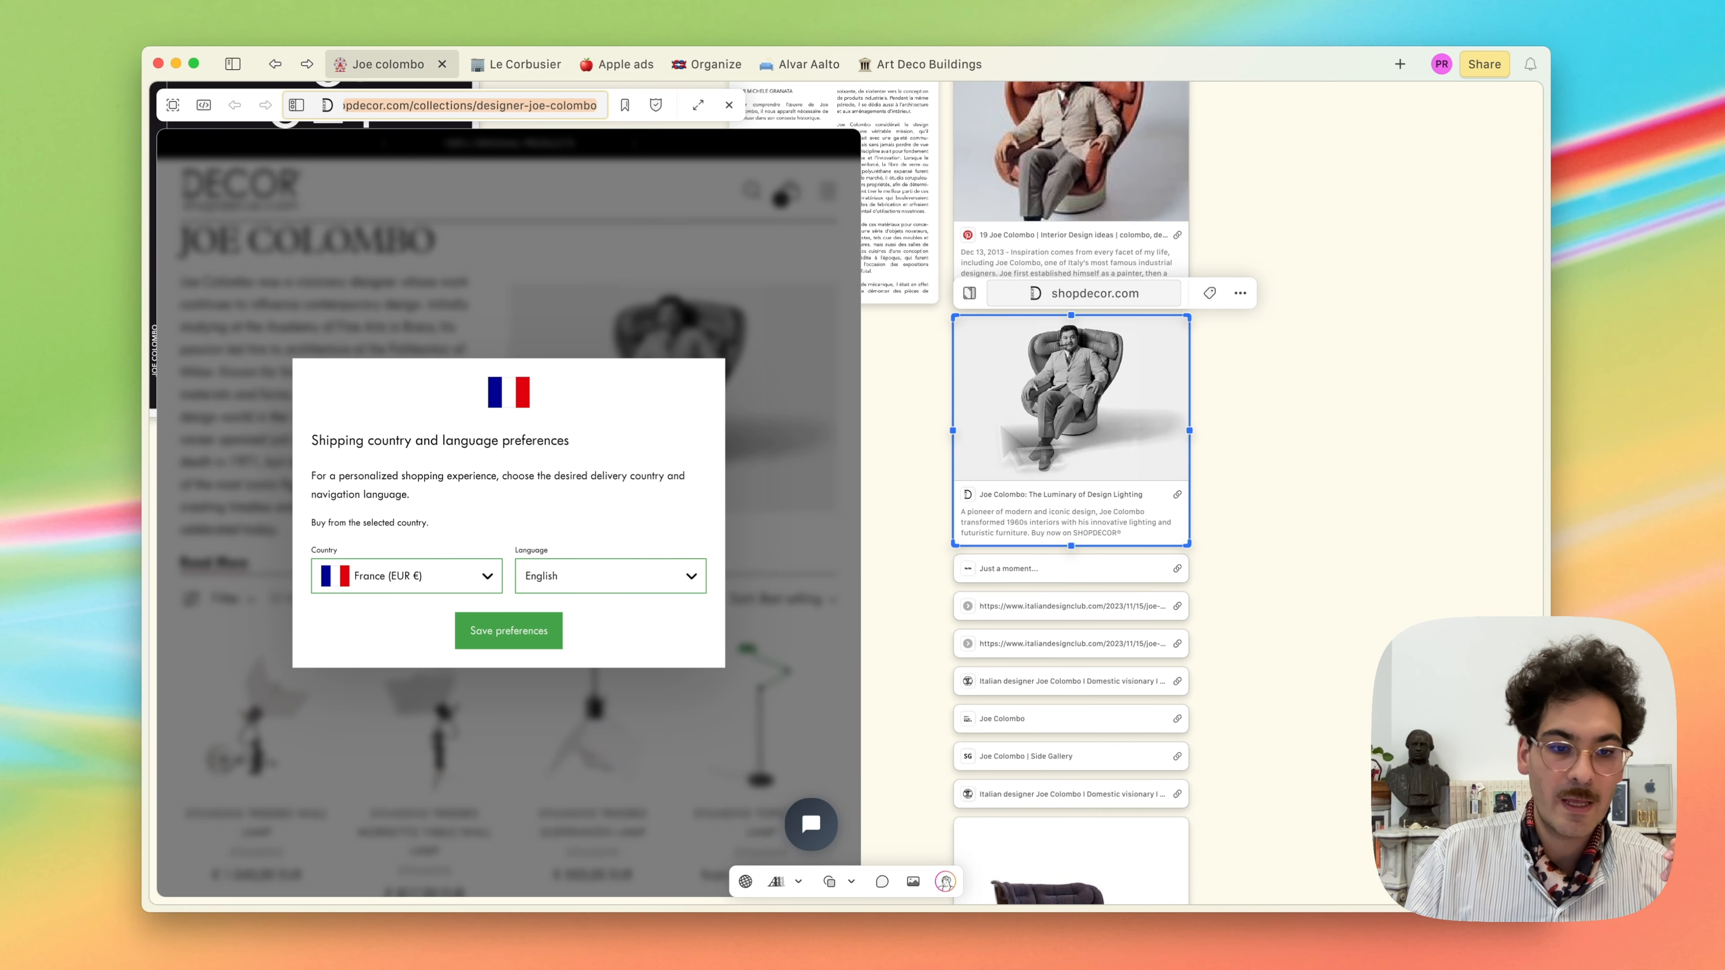
{"action": "left_click", "coordinate": [503, 631]}
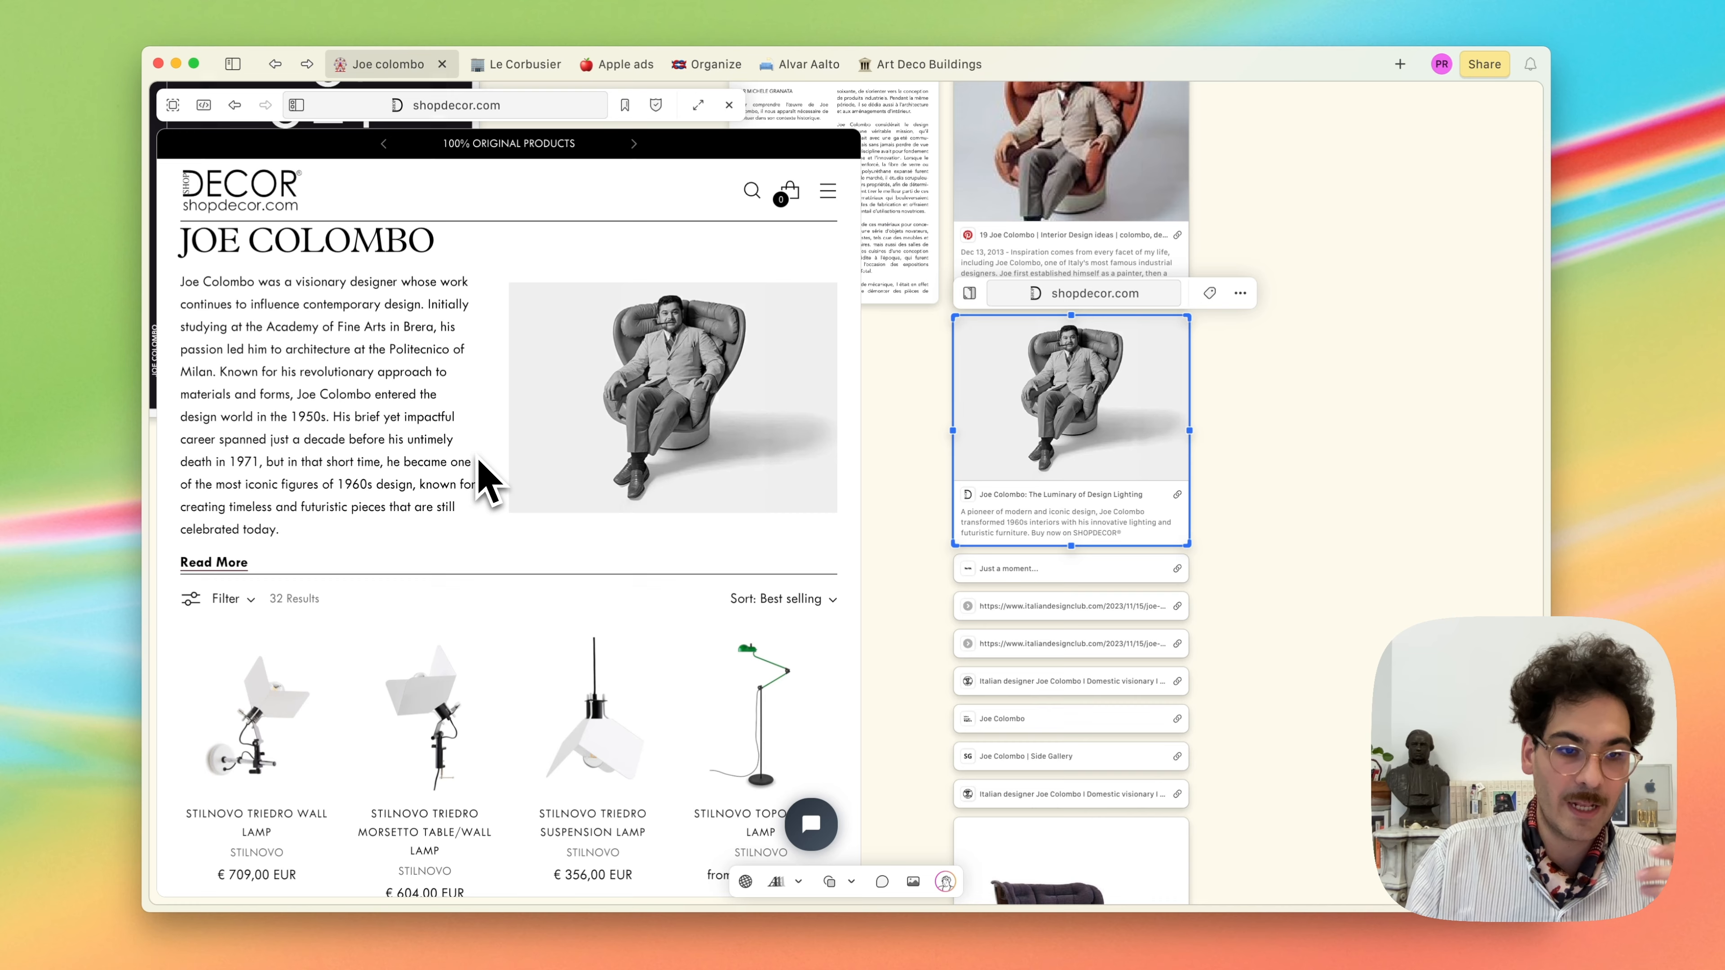
{"action": "scroll", "coordinate": [479, 460], "scroll_direction": "down", "scroll_amount": 15}
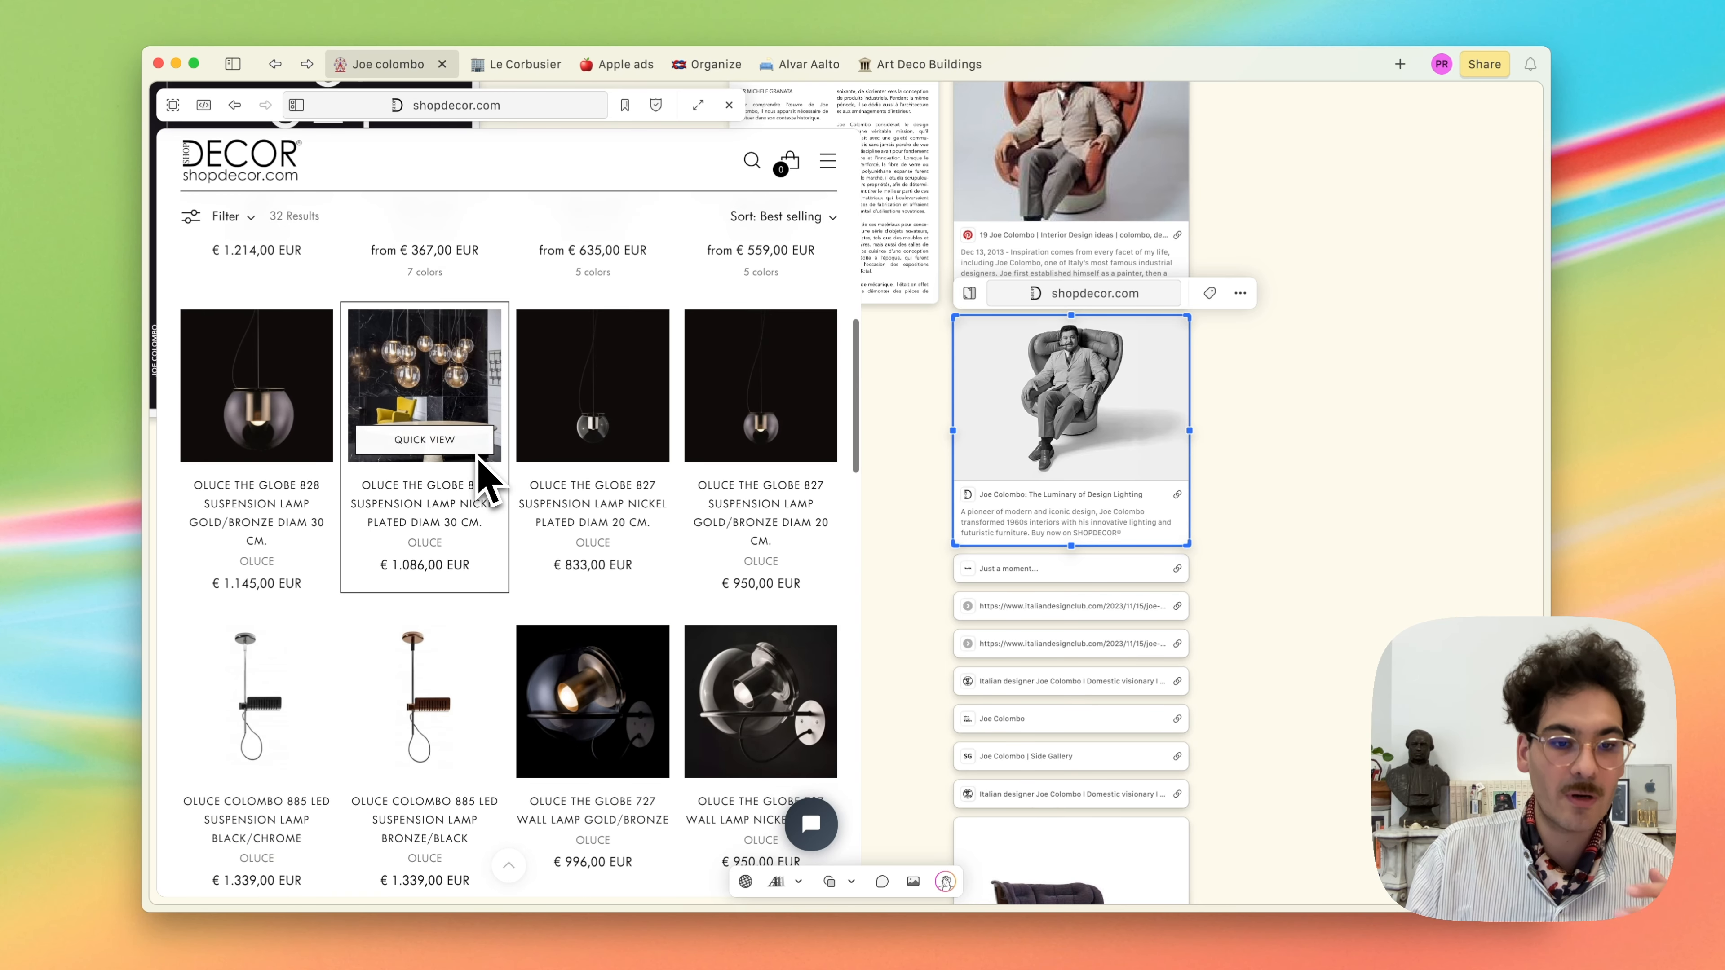
{"action": "scroll", "coordinate": [476, 469], "scroll_direction": "down", "scroll_amount": 5}
{"action": "scroll", "coordinate": [475, 469], "scroll_direction": "up", "scroll_amount": 20}
Smart-capture the Joe Colombo biography paragraph from the web page onto the canvas and close the page
{"action": "left_click", "coordinate": [173, 105]}
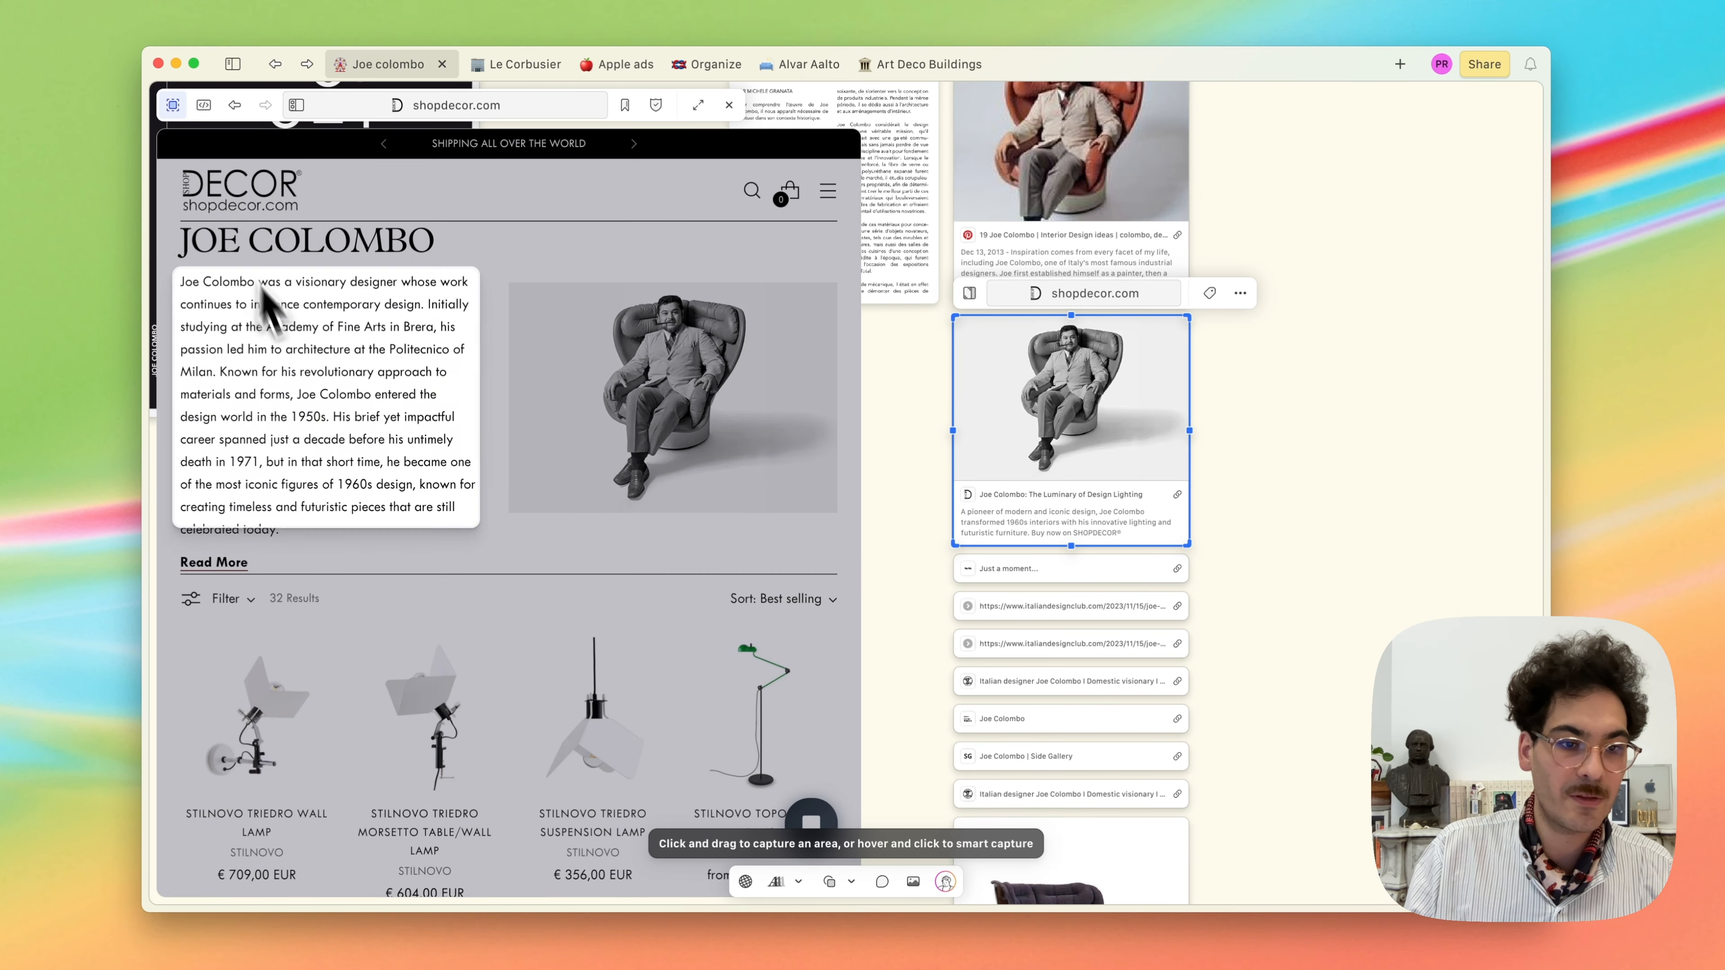
{"action": "left_click", "coordinate": [261, 300]}
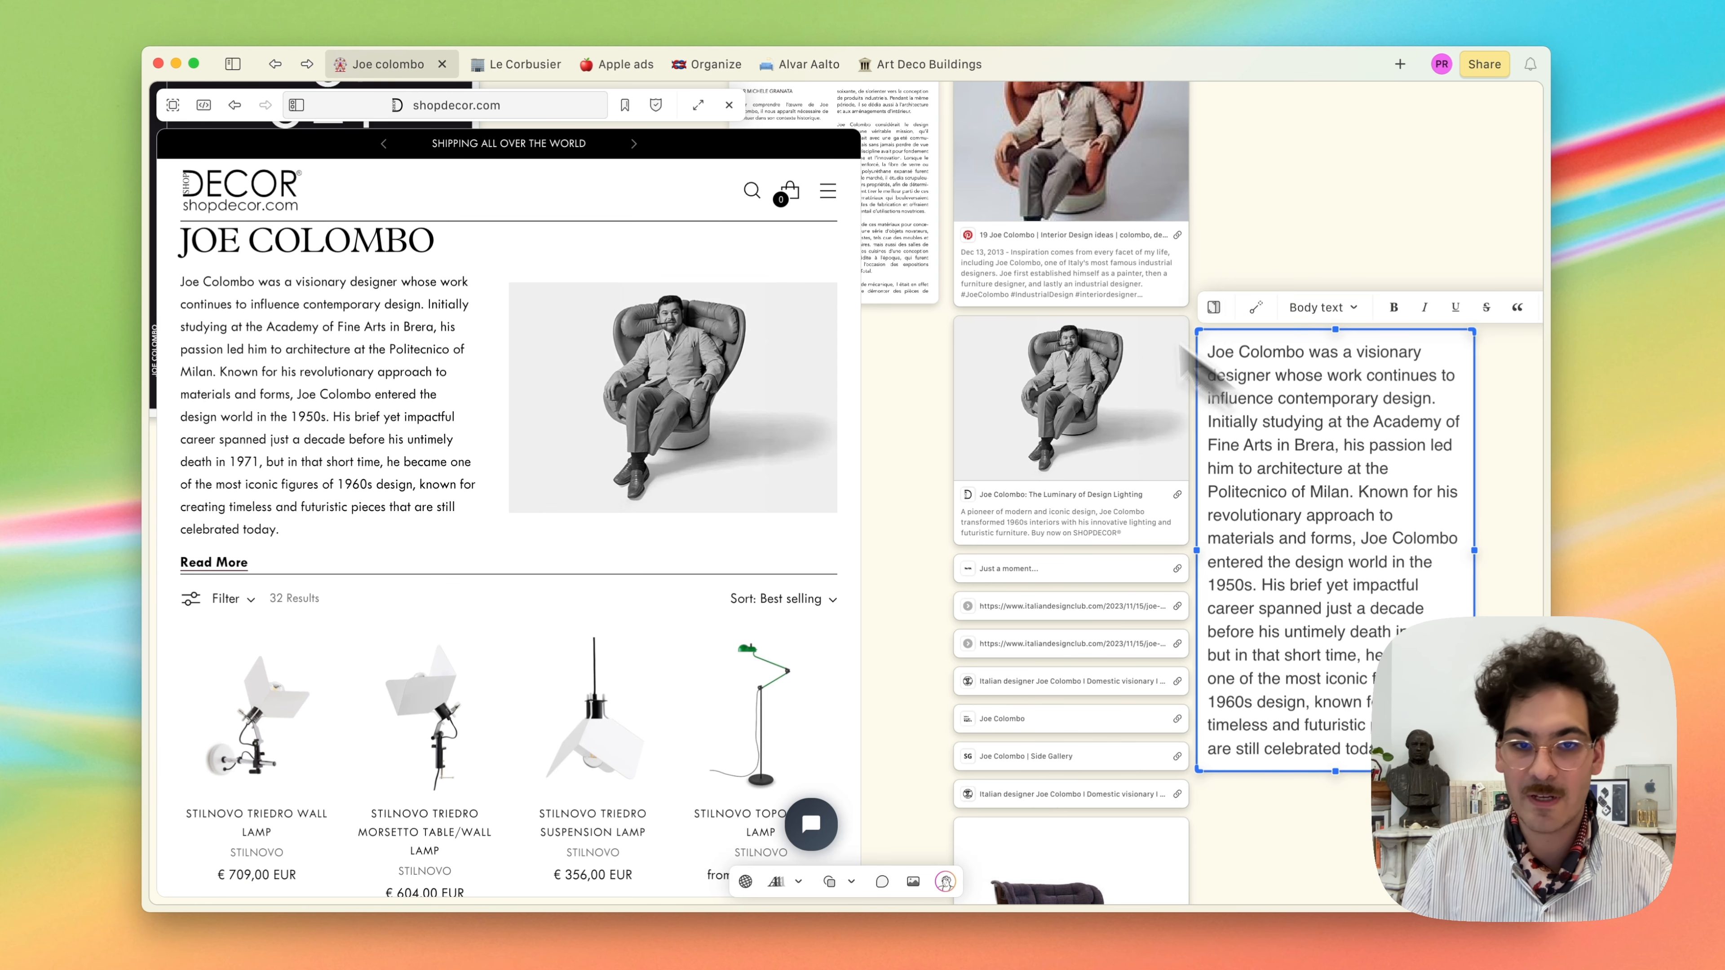
{"action": "left_click", "coordinate": [729, 104]}
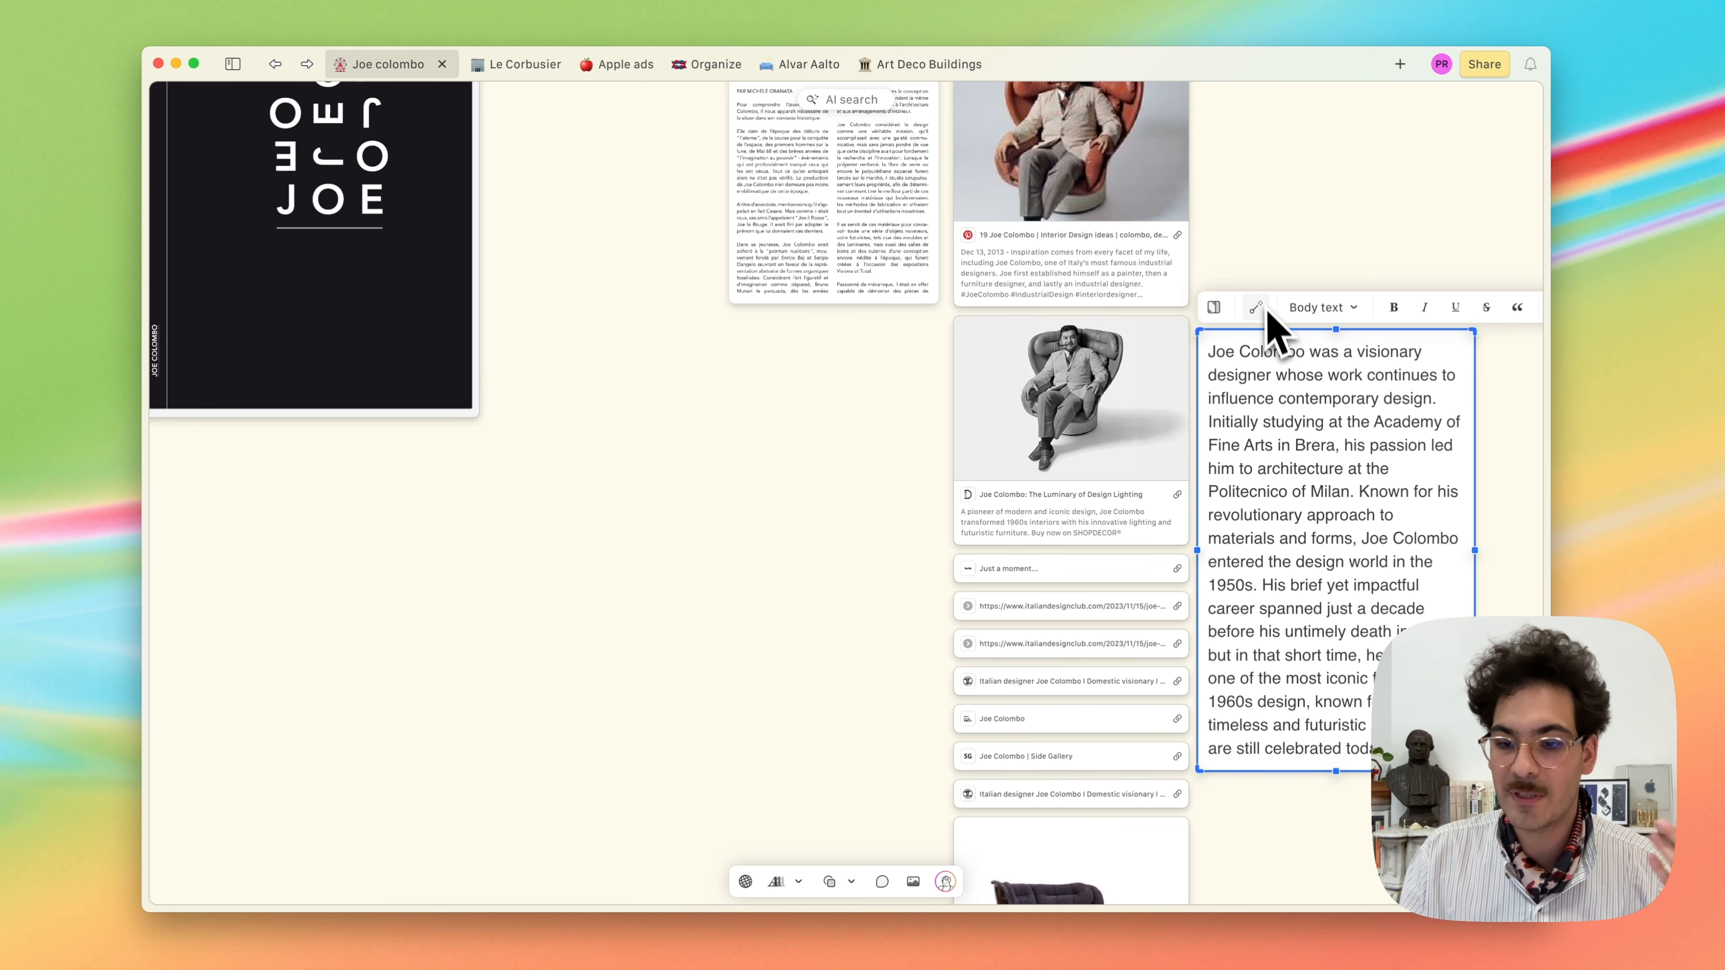
{"action": "left_click", "coordinate": [1275, 232]}
Open the built-in browser, switch to its Folklore.org tab and hide the tab list
{"action": "scroll", "coordinate": [1276, 232], "scroll_direction": "right", "scroll_amount": 5}
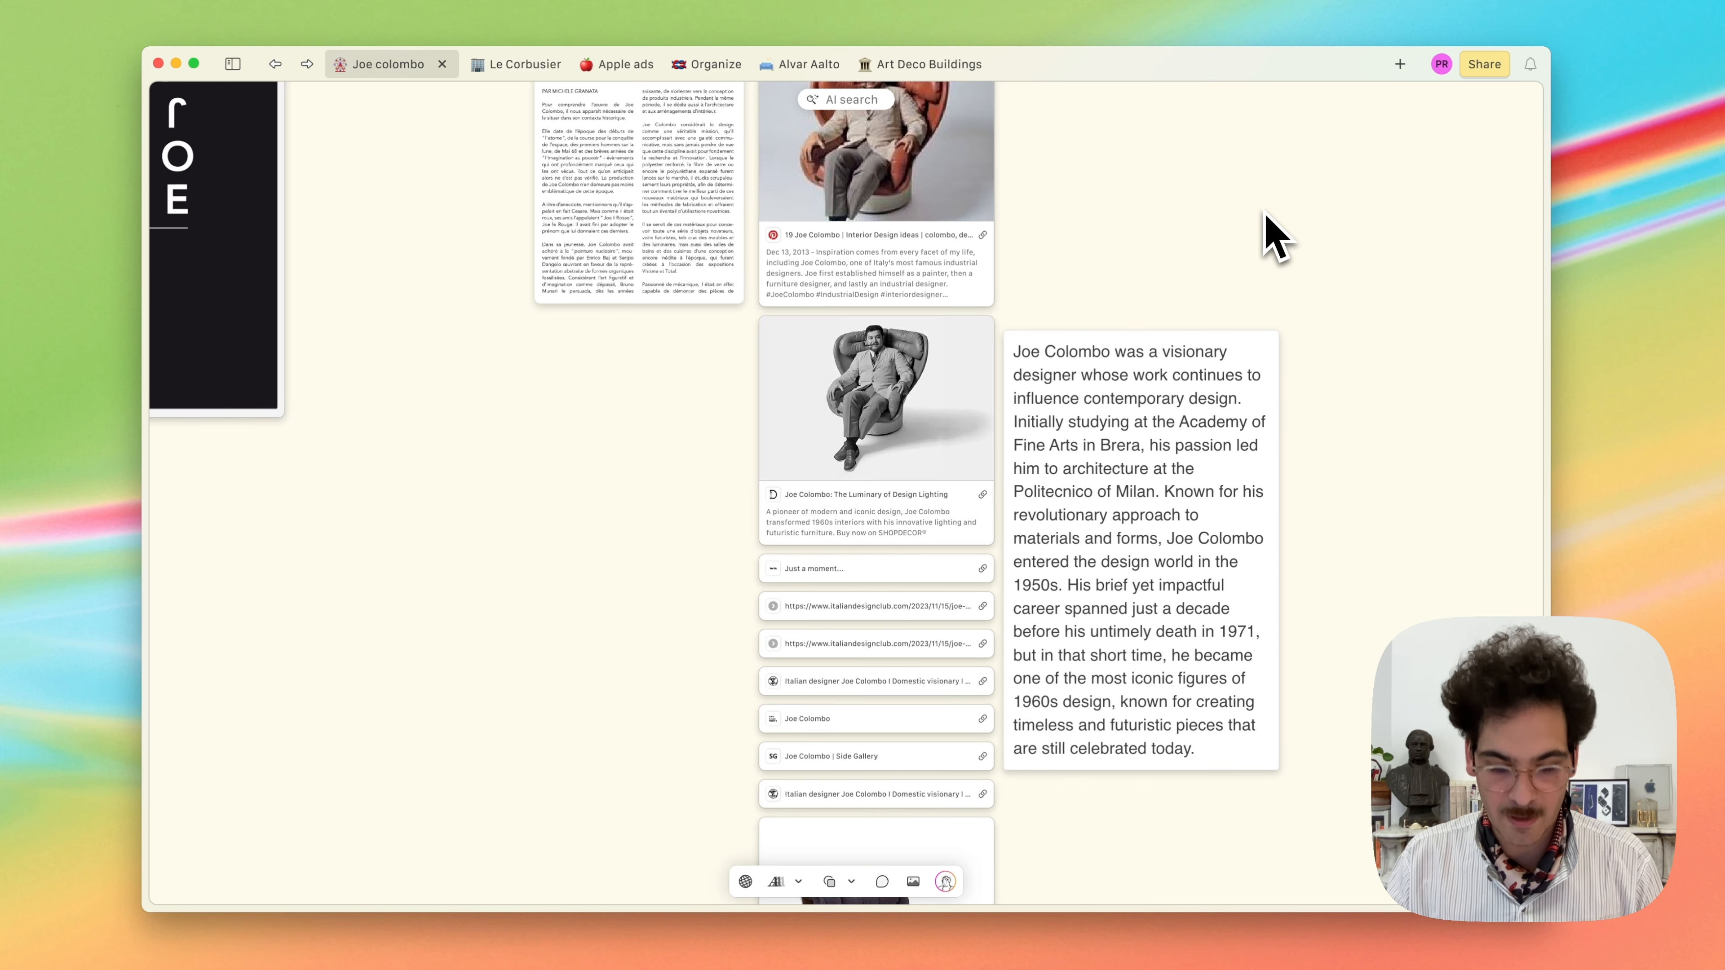
{"action": "scroll", "coordinate": [1276, 233], "scroll_direction": "down", "scroll_amount": 2}
{"action": "scroll", "coordinate": [1263, 235], "scroll_direction": "down", "scroll_amount": 10}
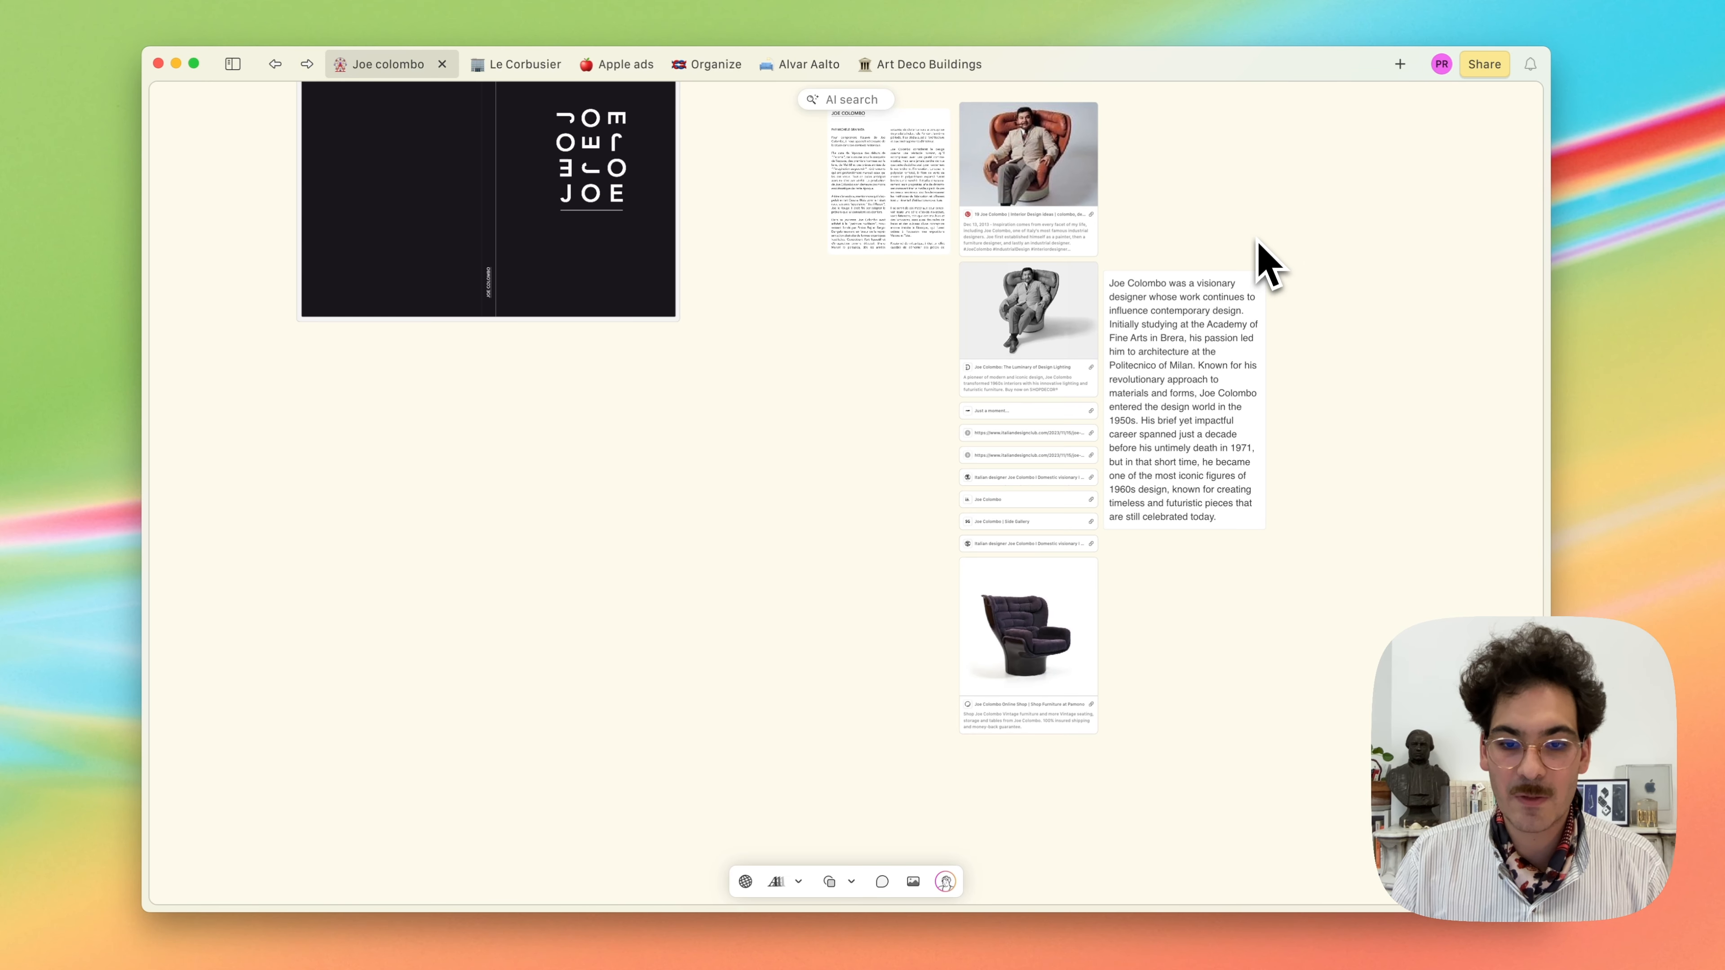
{"action": "scroll", "coordinate": [1258, 243], "scroll_direction": "up", "scroll_amount": 3}
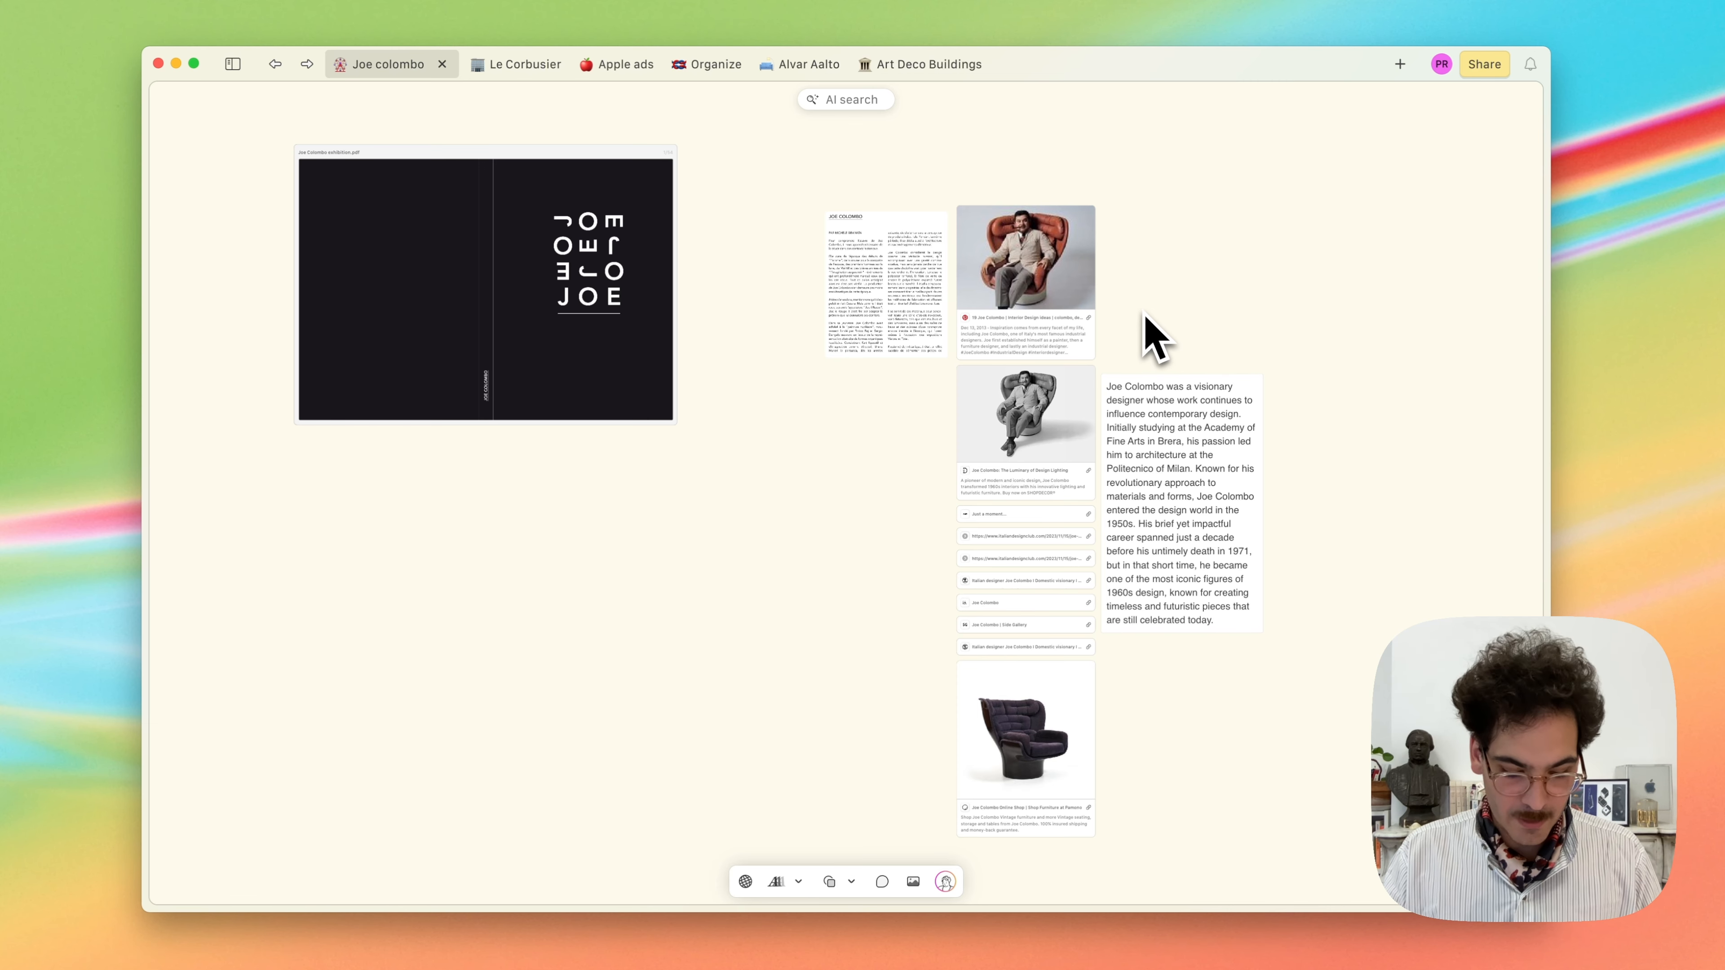
{"action": "scroll", "coordinate": [1147, 311], "scroll_direction": "right", "scroll_amount": 3}
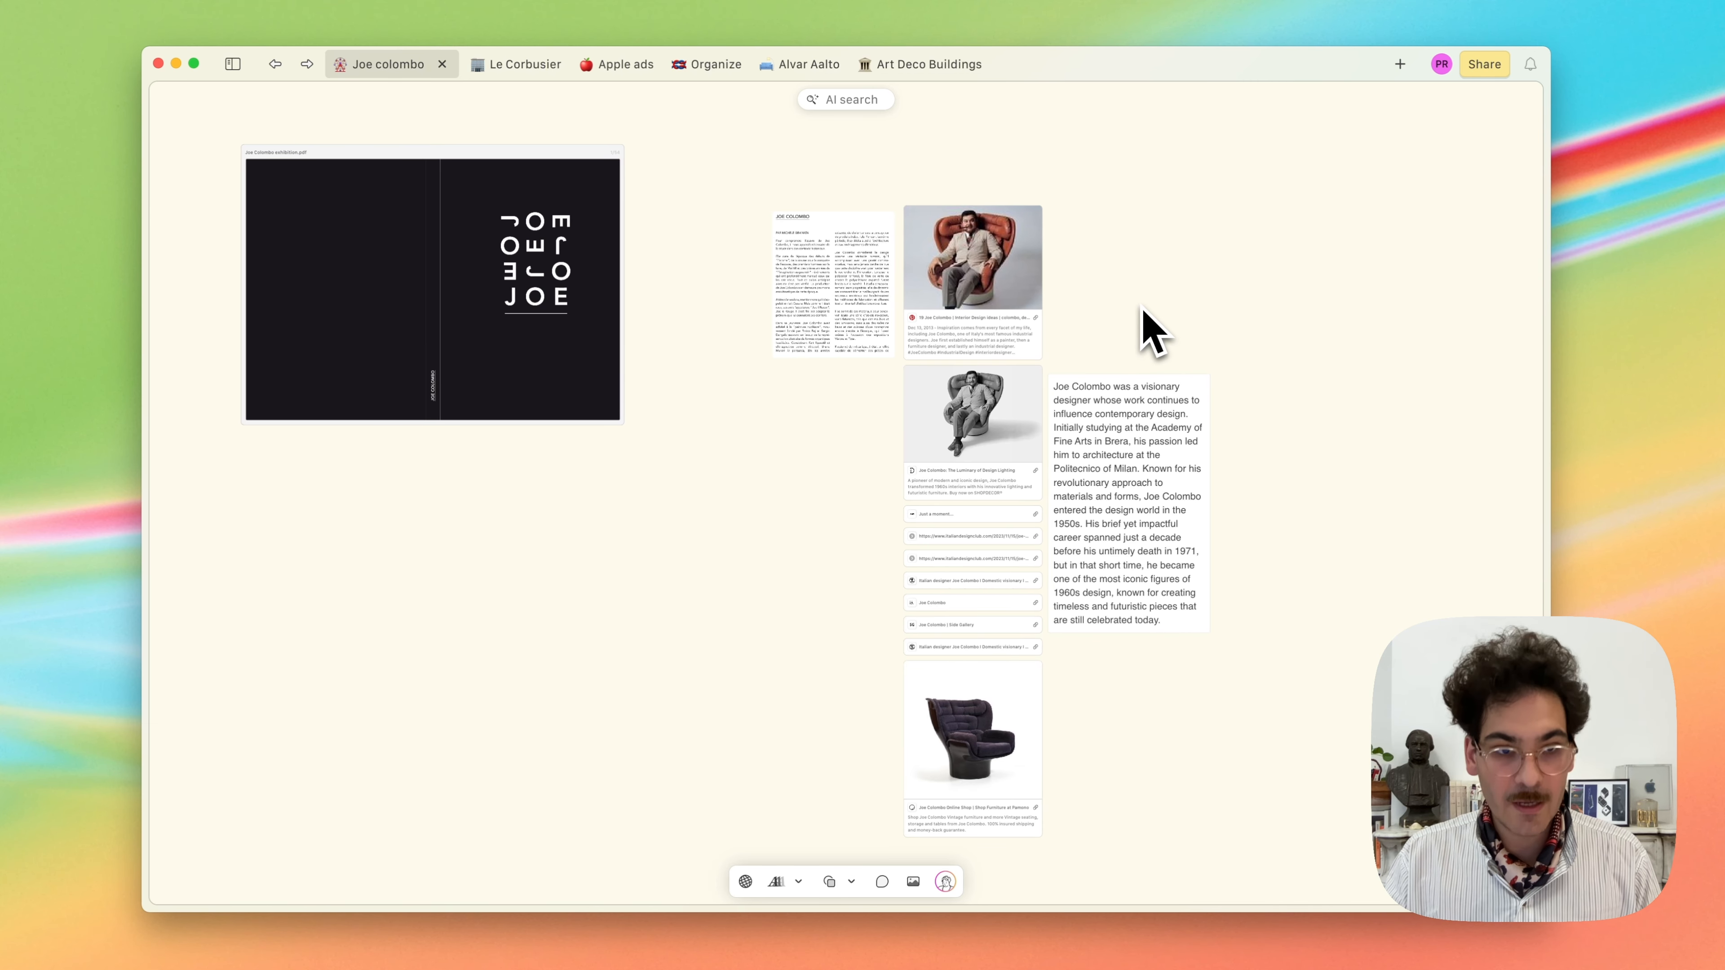
{"action": "key", "text": "b"}
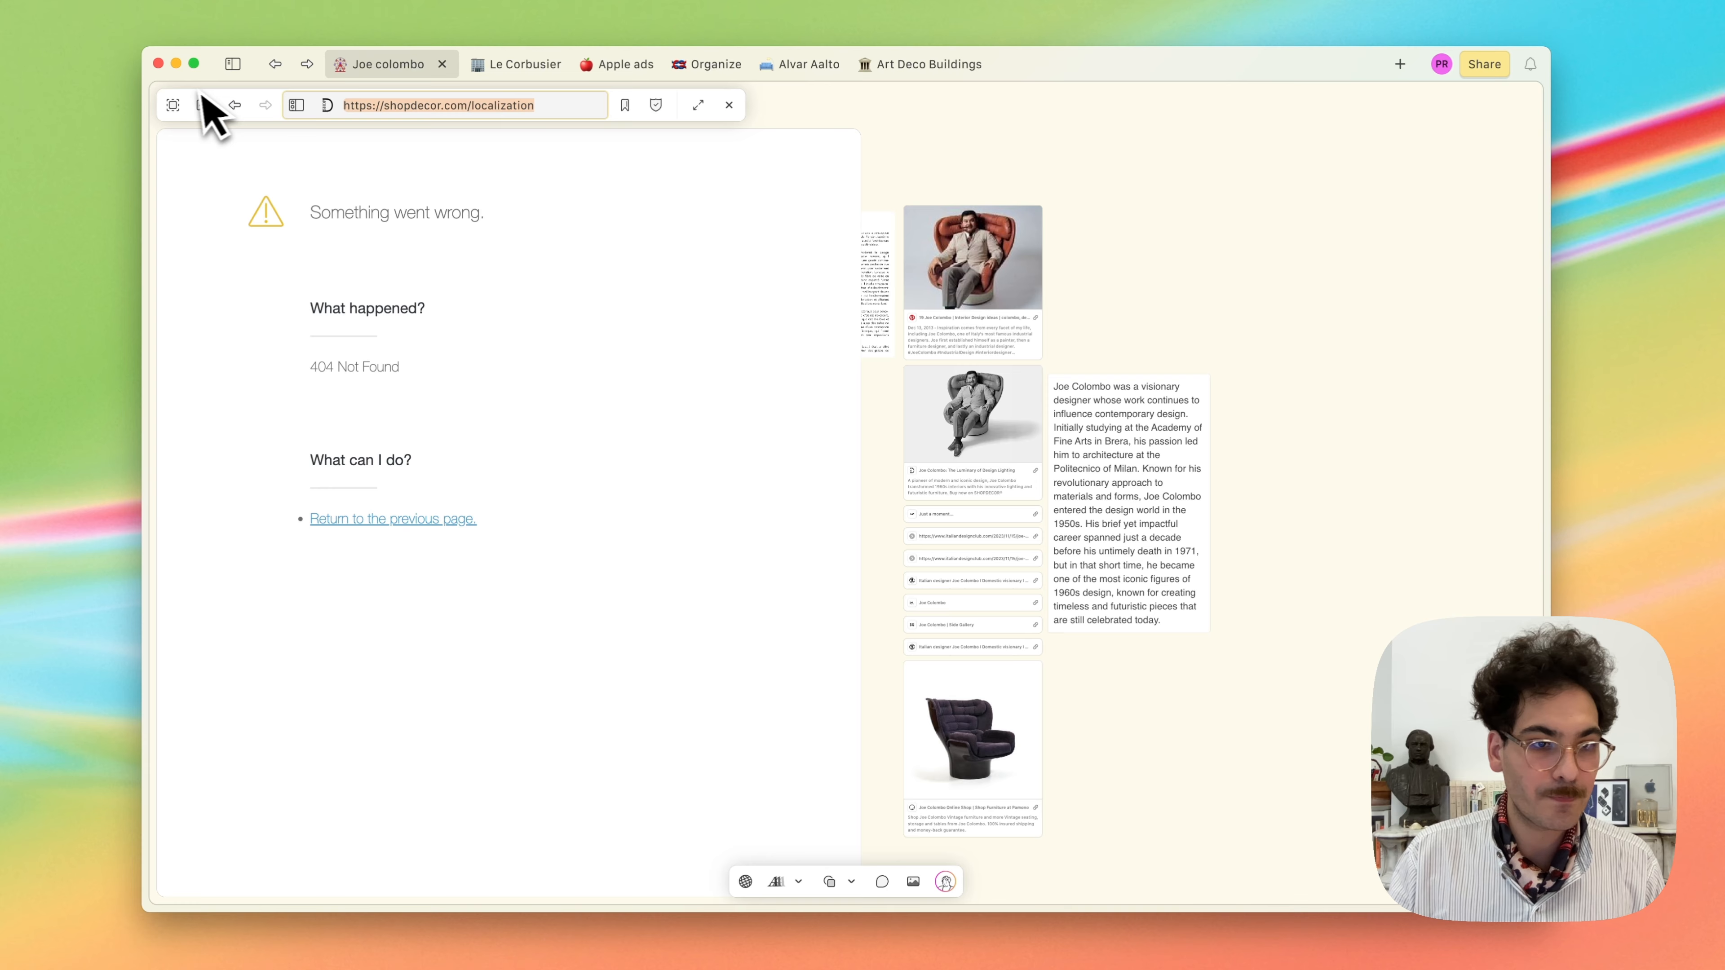
{"action": "left_click", "coordinate": [296, 106]}
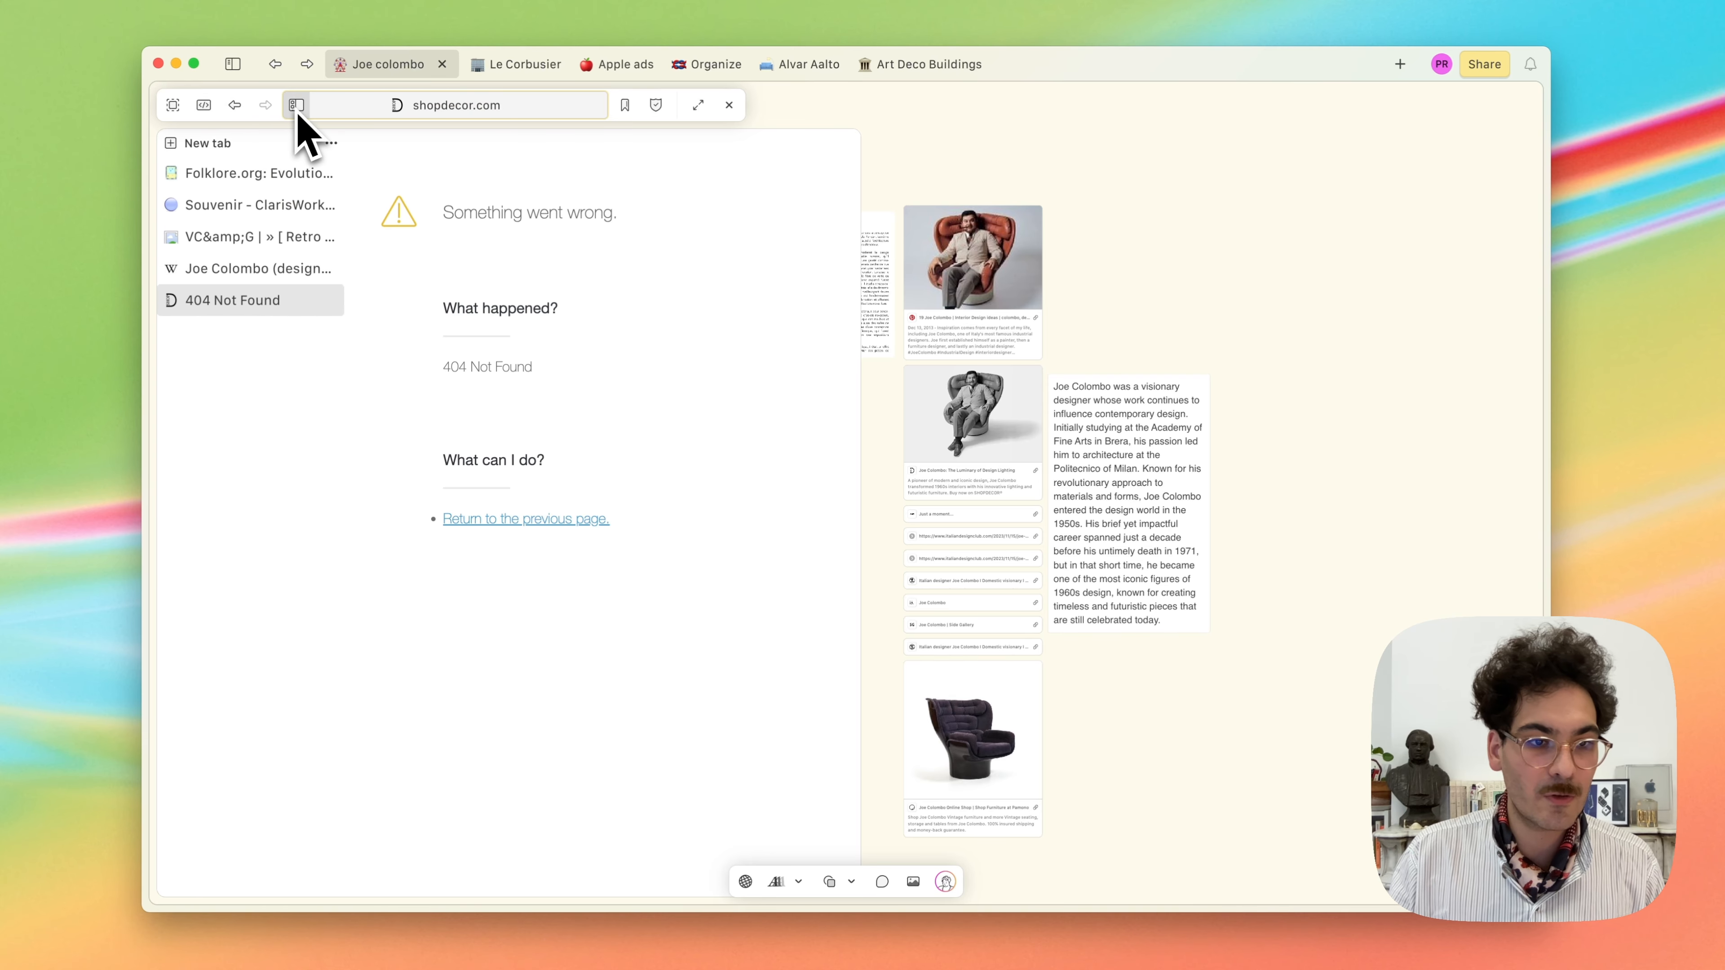
{"action": "left_click", "coordinate": [233, 178]}
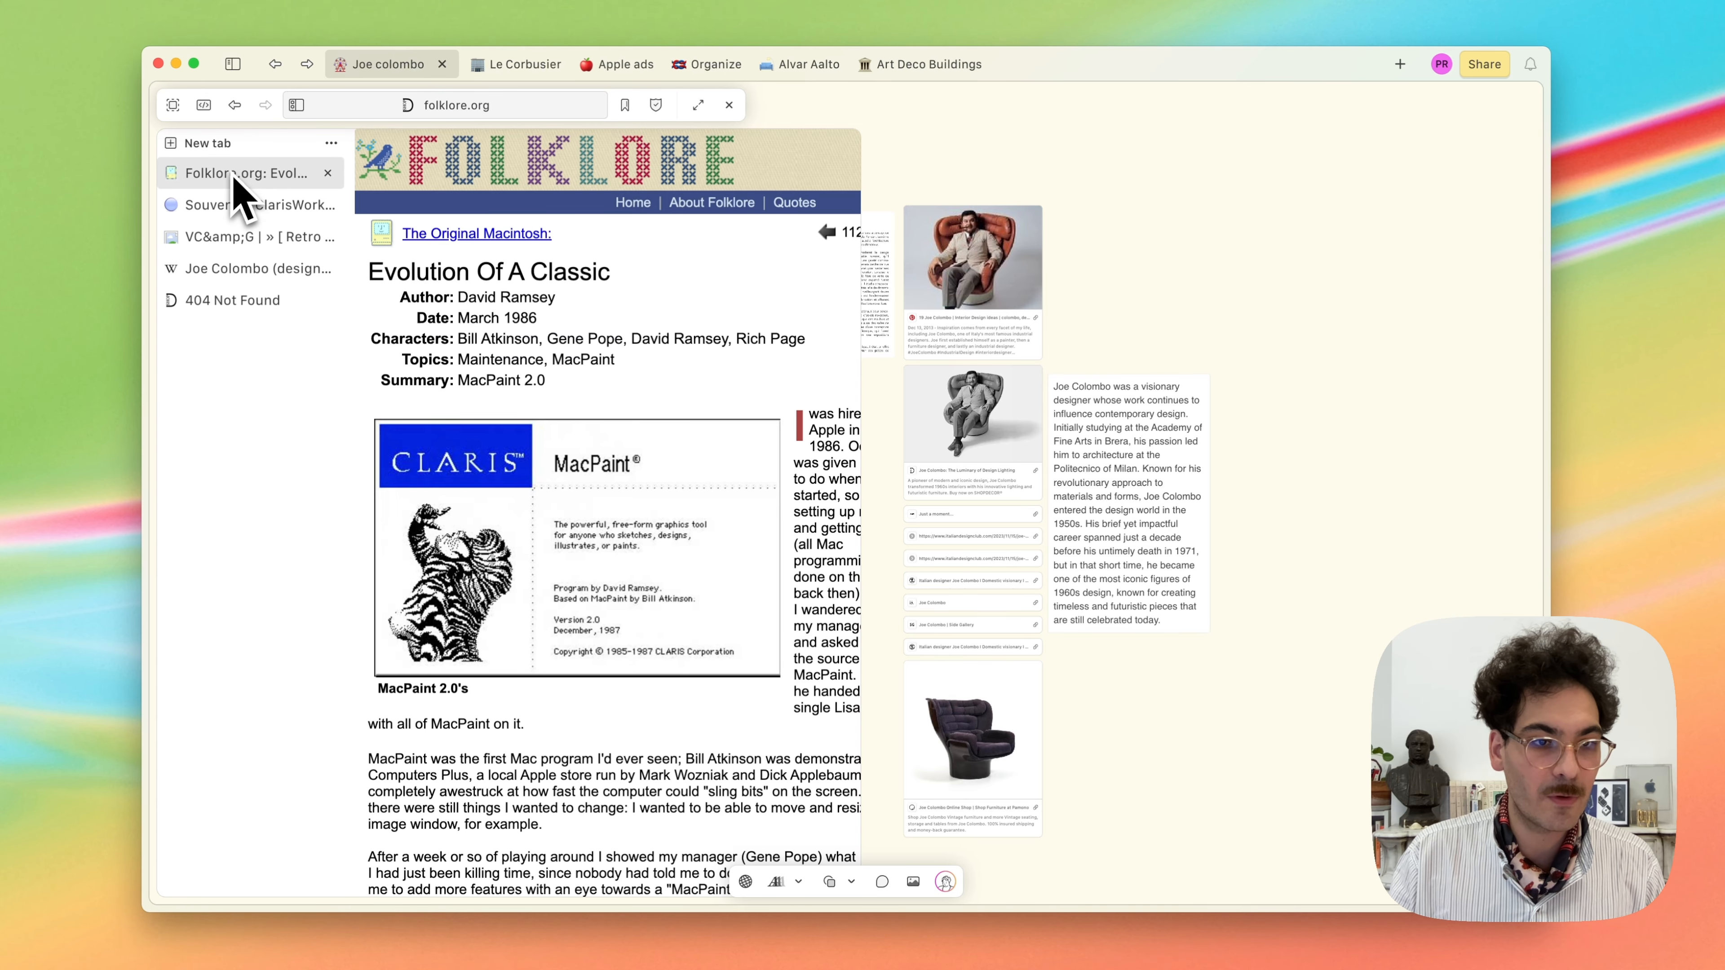
{"action": "left_click", "coordinate": [296, 106]}
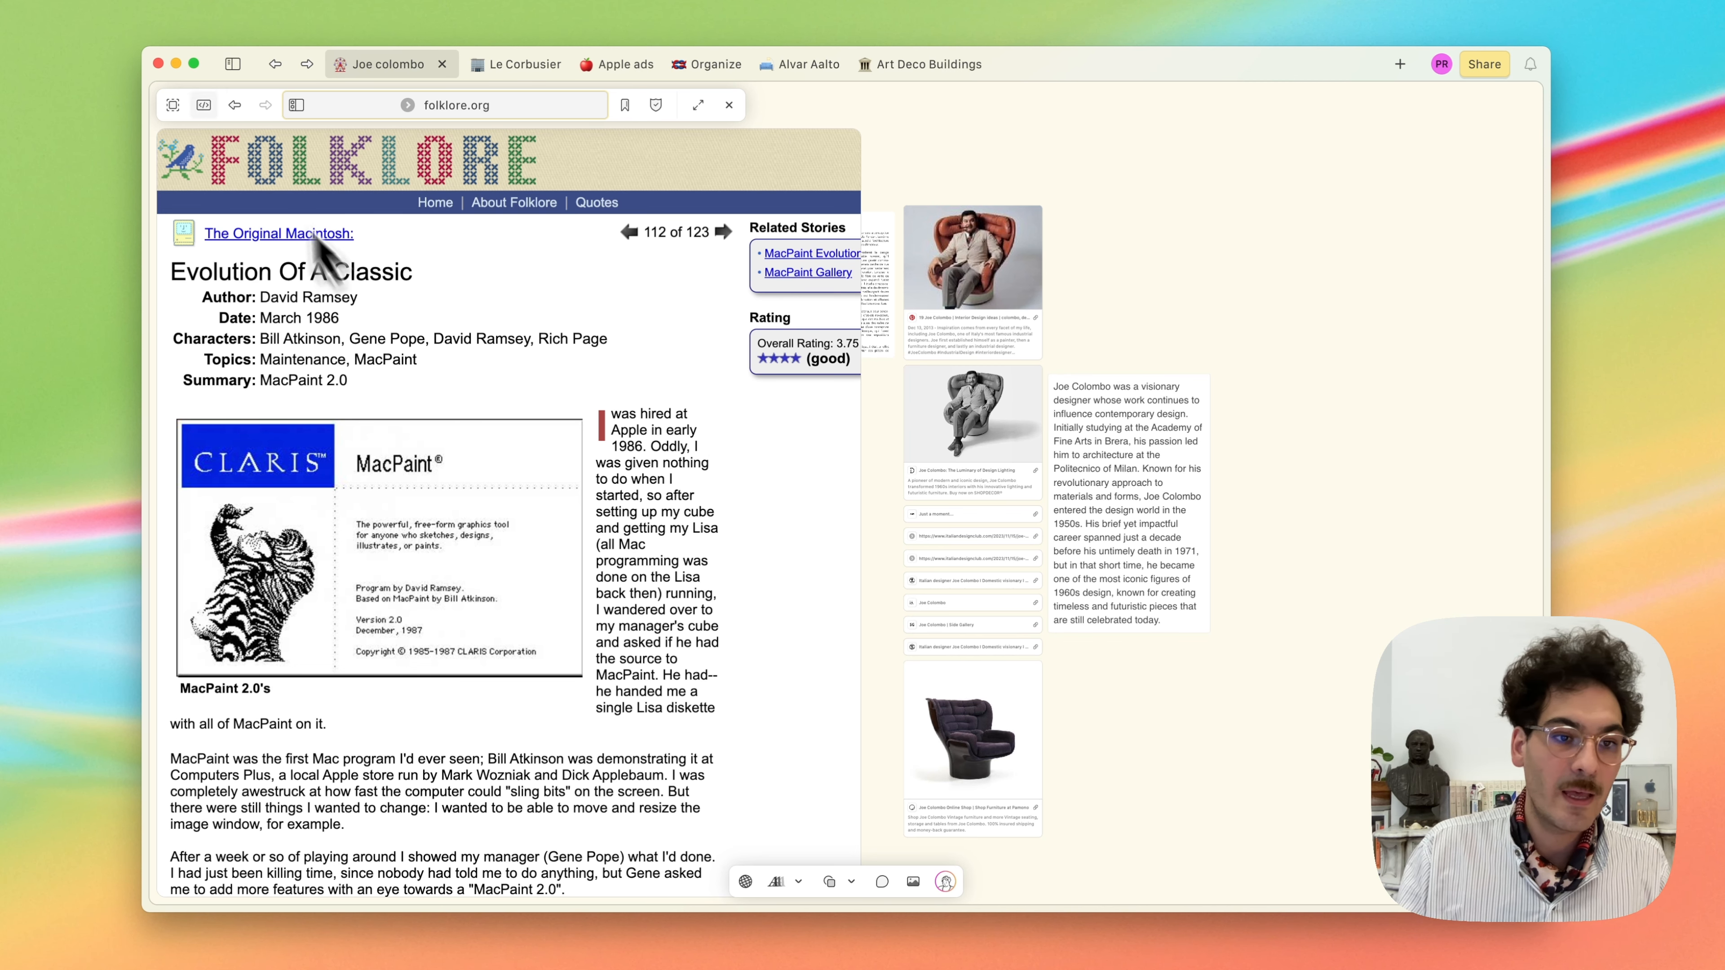
Capture the Claris MacPaint image from the article onto the canvas and save the article's link beneath it
{"action": "left_click", "coordinate": [172, 105]}
{"action": "left_click", "coordinate": [370, 554]}
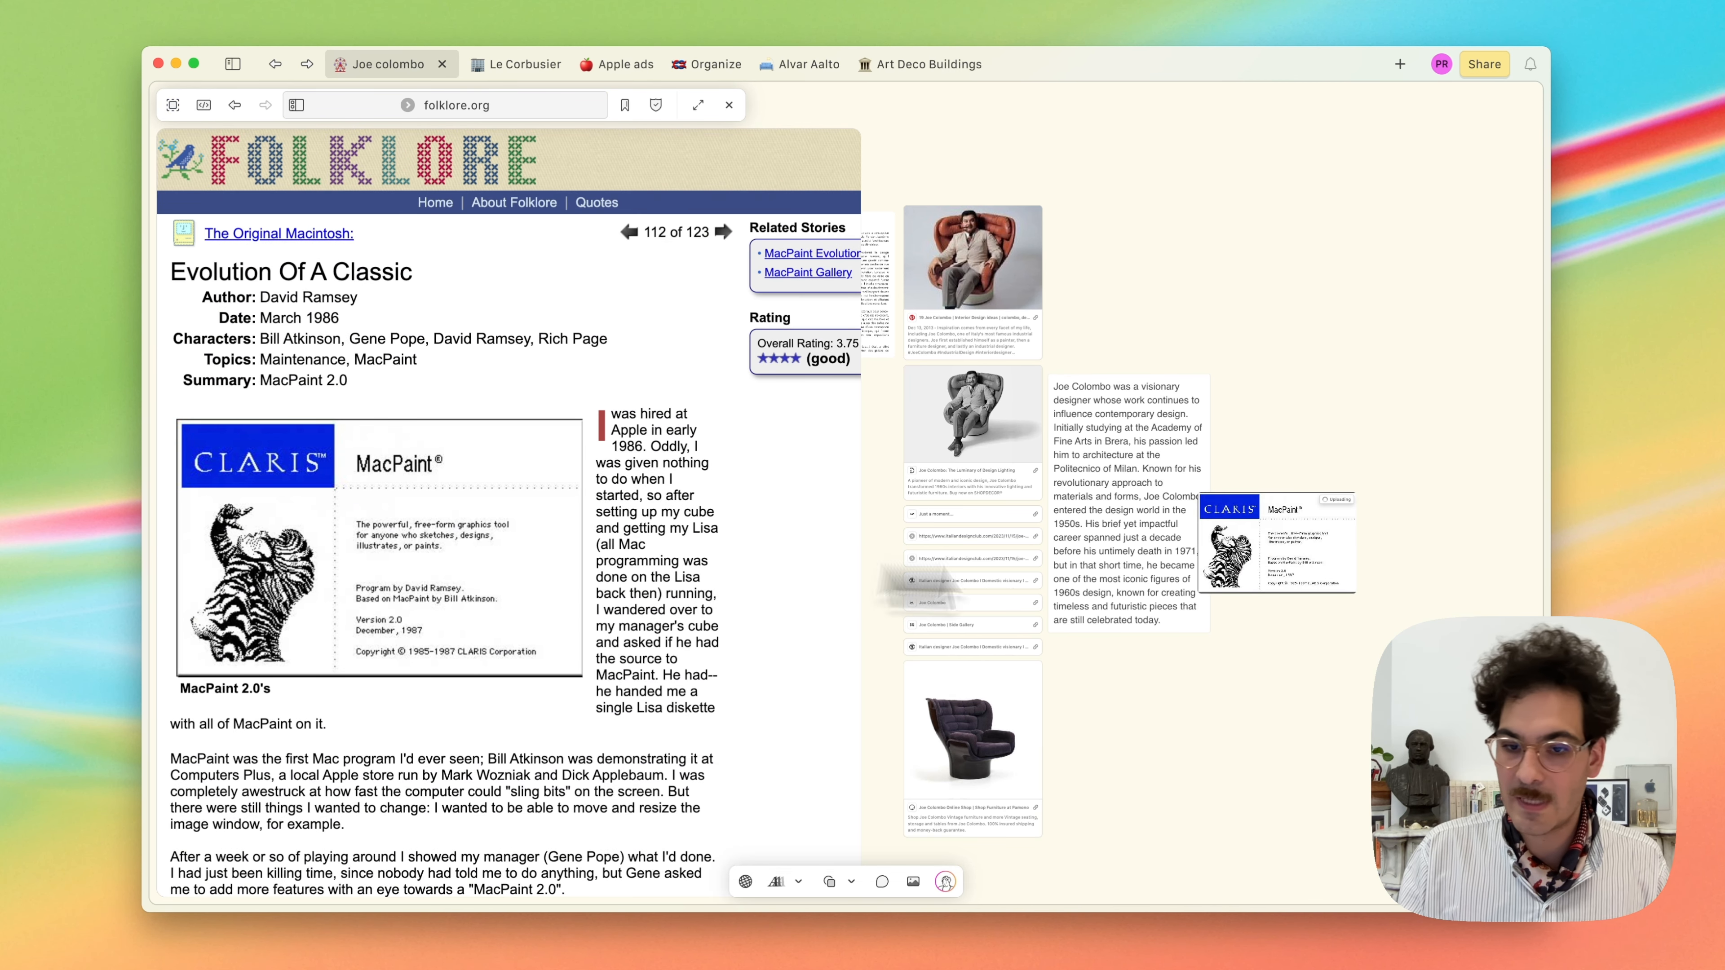
{"action": "left_click", "coordinate": [625, 105]}
{"action": "scroll", "coordinate": [1283, 286], "scroll_direction": "right", "scroll_amount": 3}
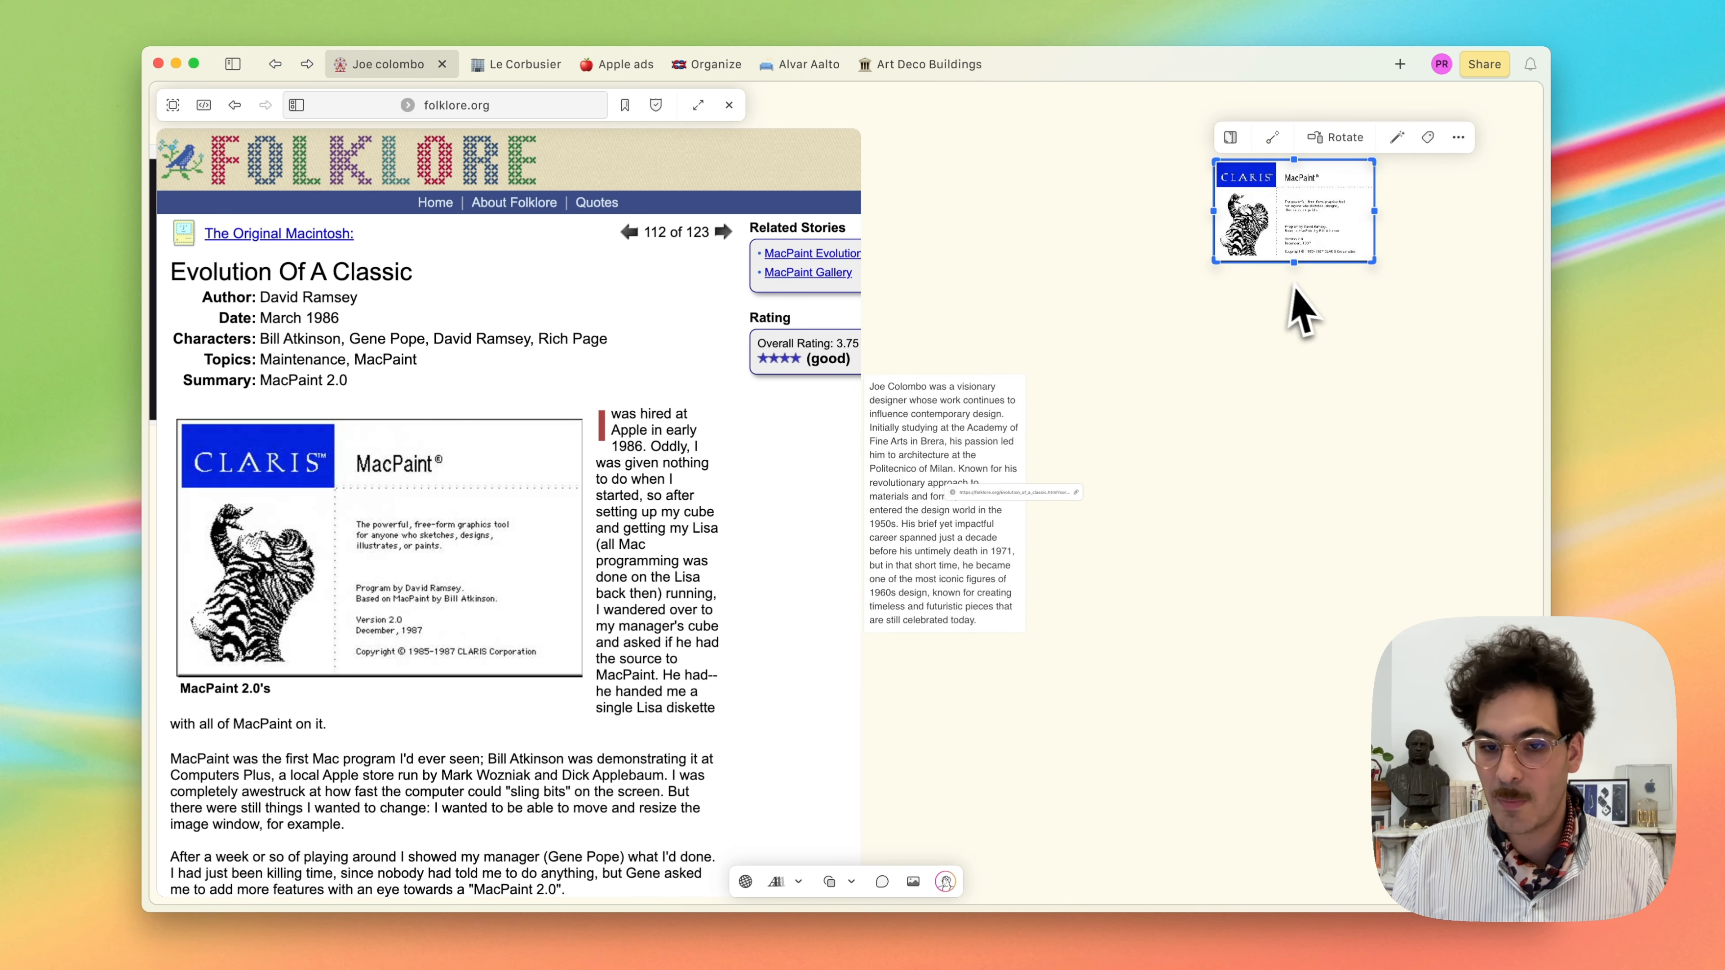
{"action": "left_click_drag", "start_coordinate": [1019, 496], "coordinate": [1270, 291]}
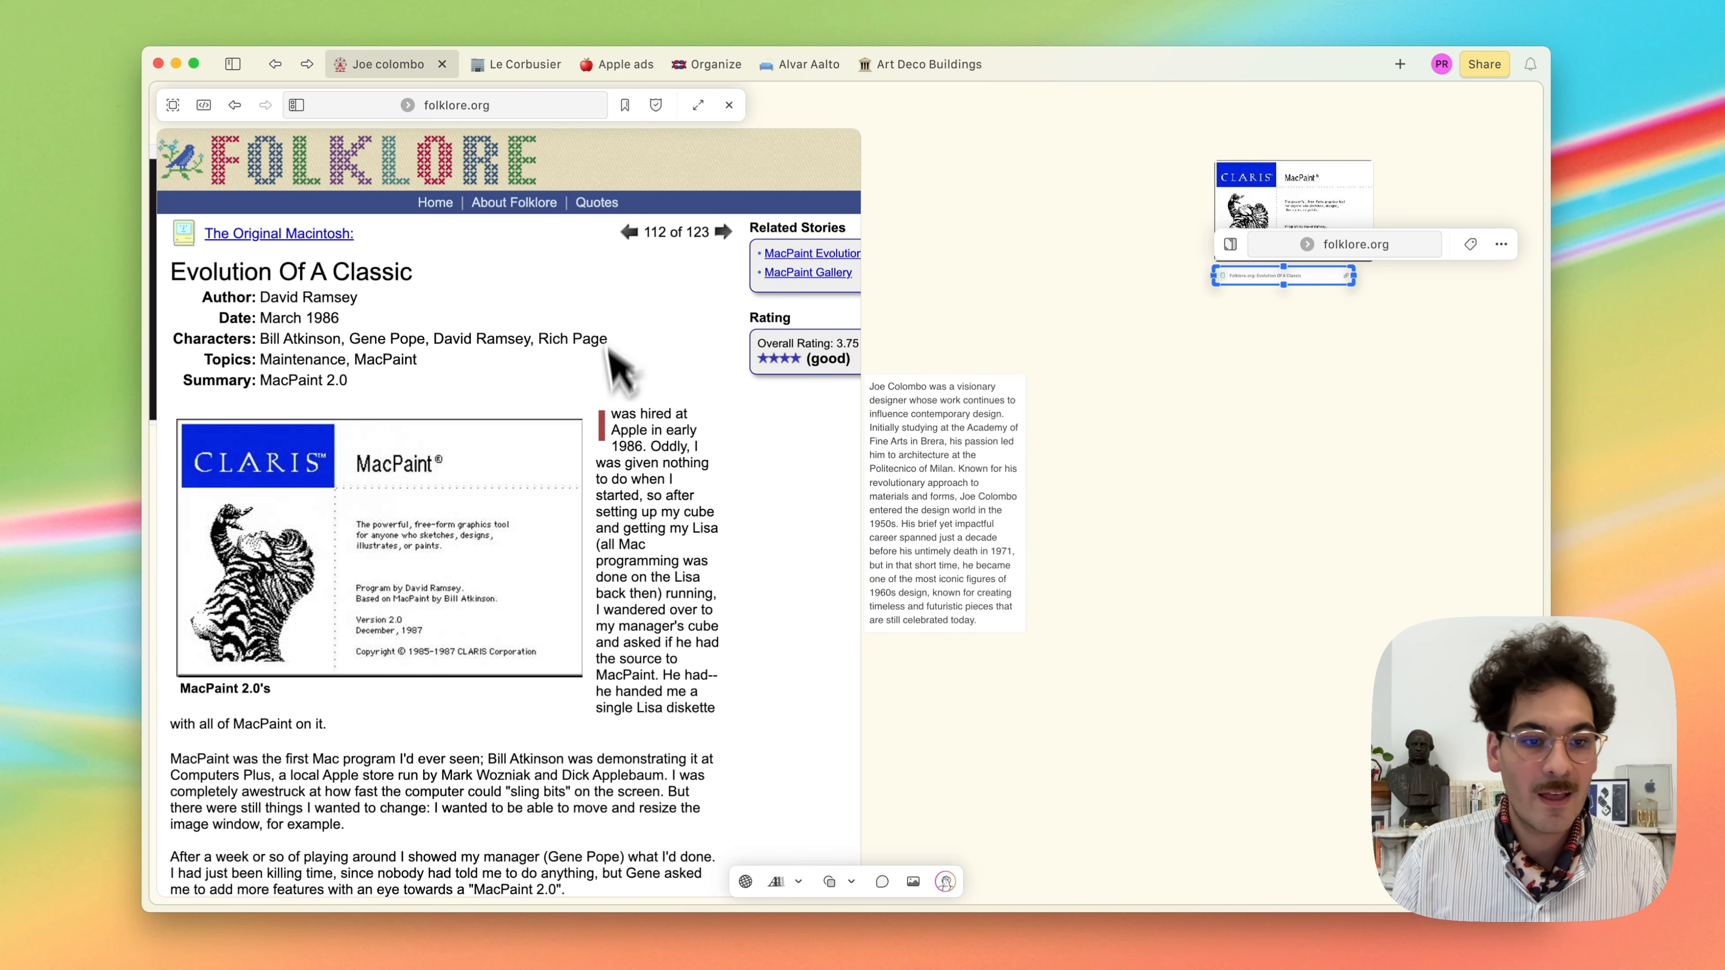
Smart-capture the full MacPaint article text from the Folklore.org page and place it on the canvas beneath the saved link
{"action": "scroll", "coordinate": [611, 421], "scroll_direction": "down", "scroll_amount": 10}
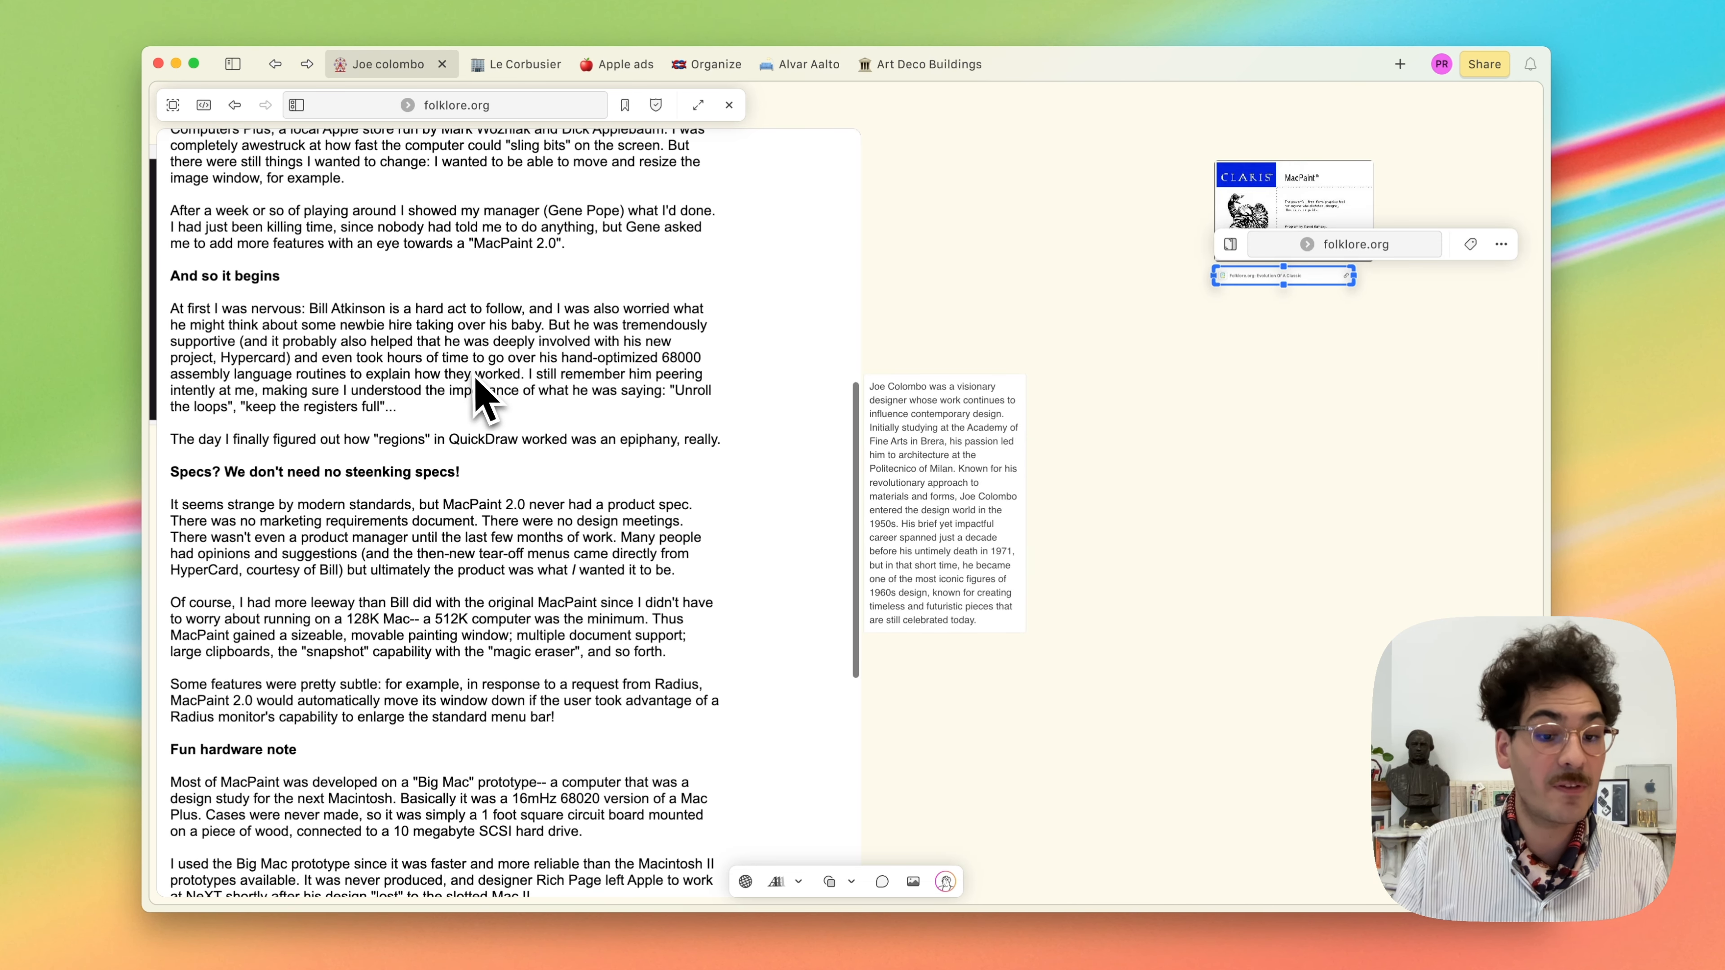
{"action": "left_click", "coordinate": [173, 105]}
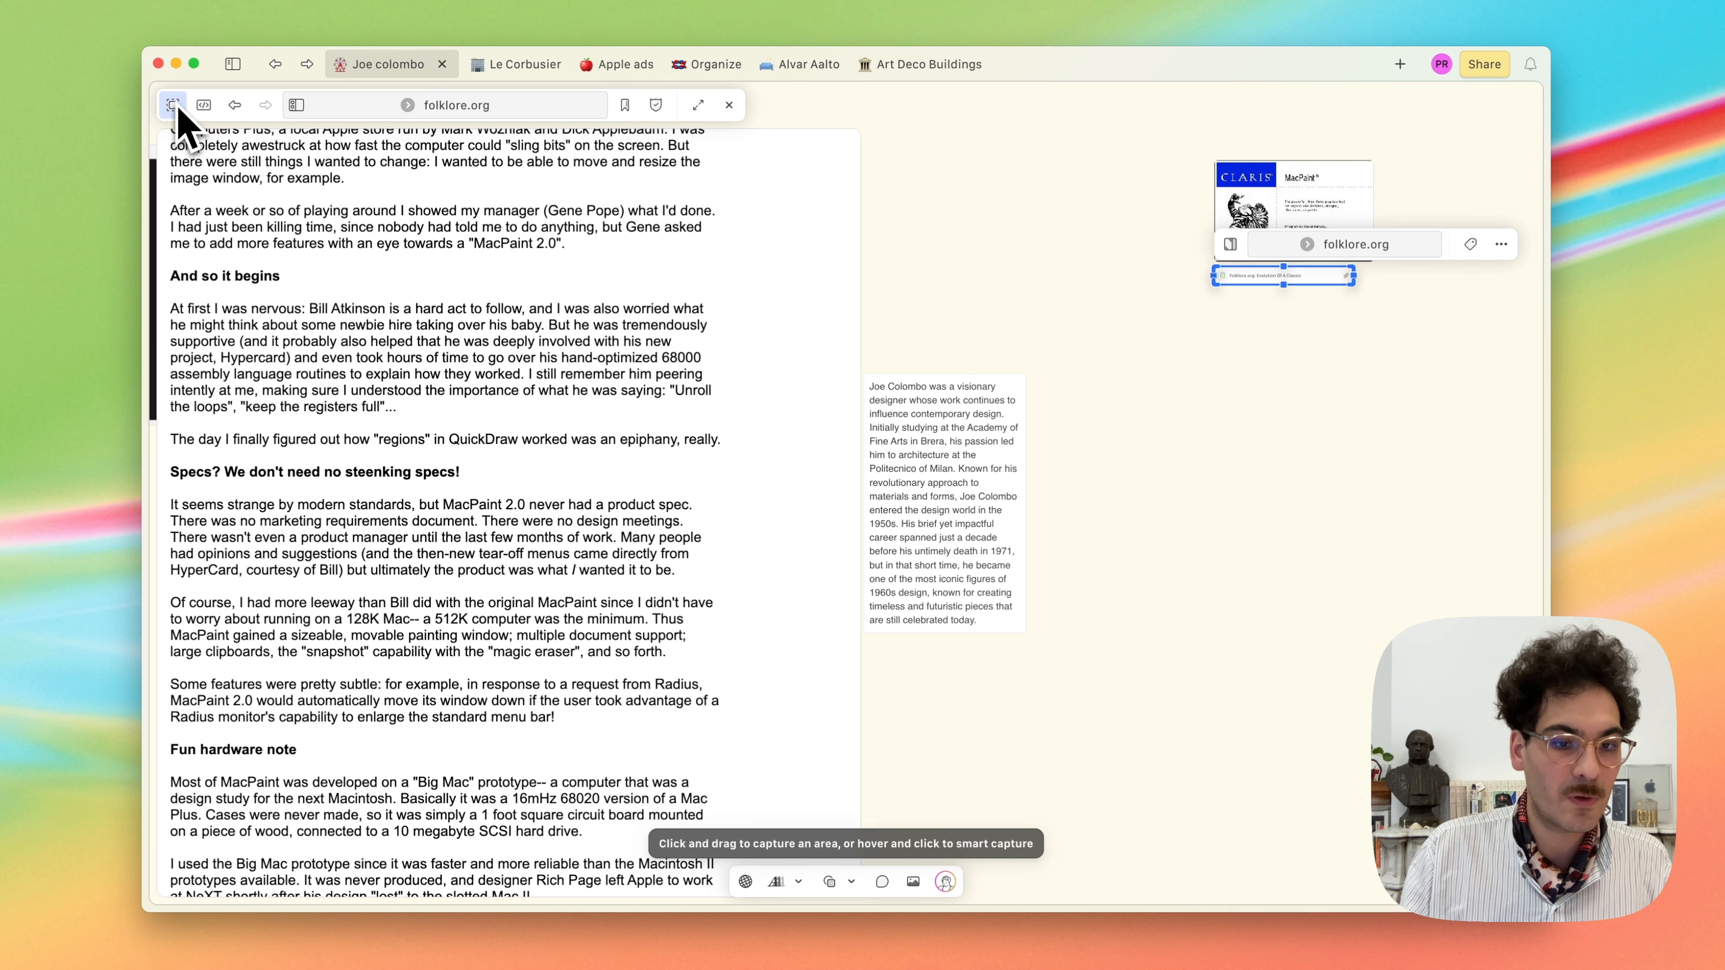
{"action": "left_click", "coordinate": [403, 619]}
{"action": "left_click_drag", "start_coordinate": [1261, 625], "coordinate": [1287, 435]}
{"action": "scroll", "coordinate": [1263, 516], "scroll_direction": "down", "scroll_amount": 5}
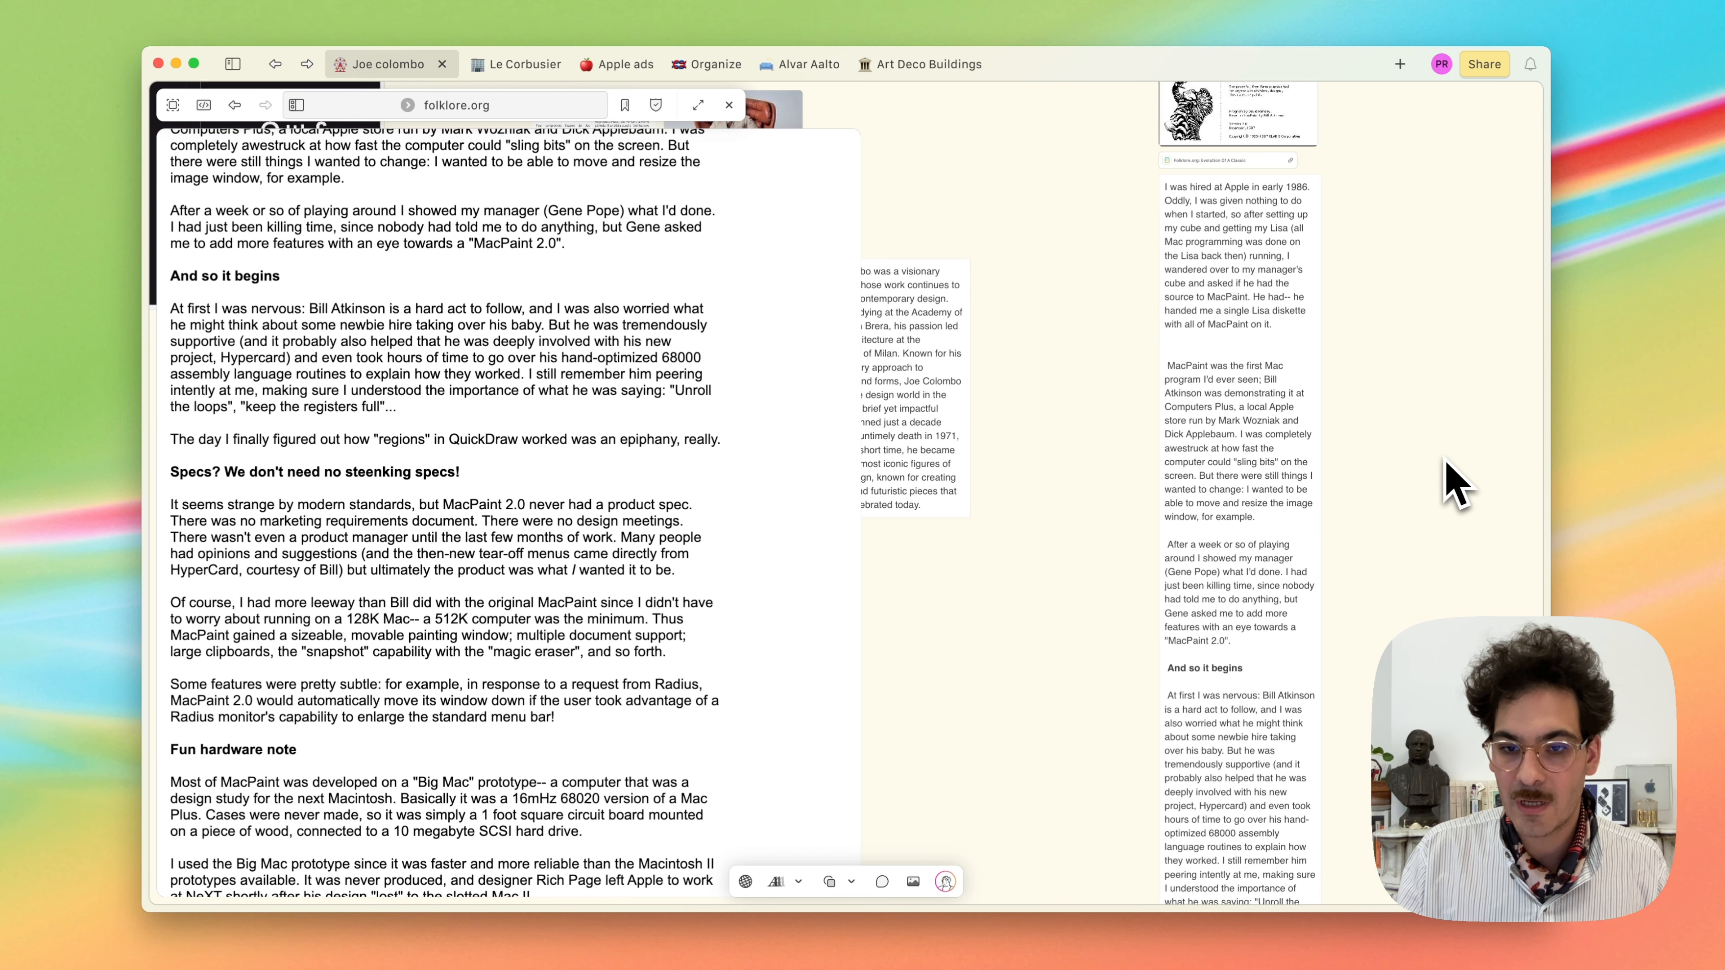
Add the "Specs? We don't need no steenking specs!" section as a separate note beside the captured article text and close the browser
{"action": "left_click_drag", "start_coordinate": [628, 724], "coordinate": [168, 471]}
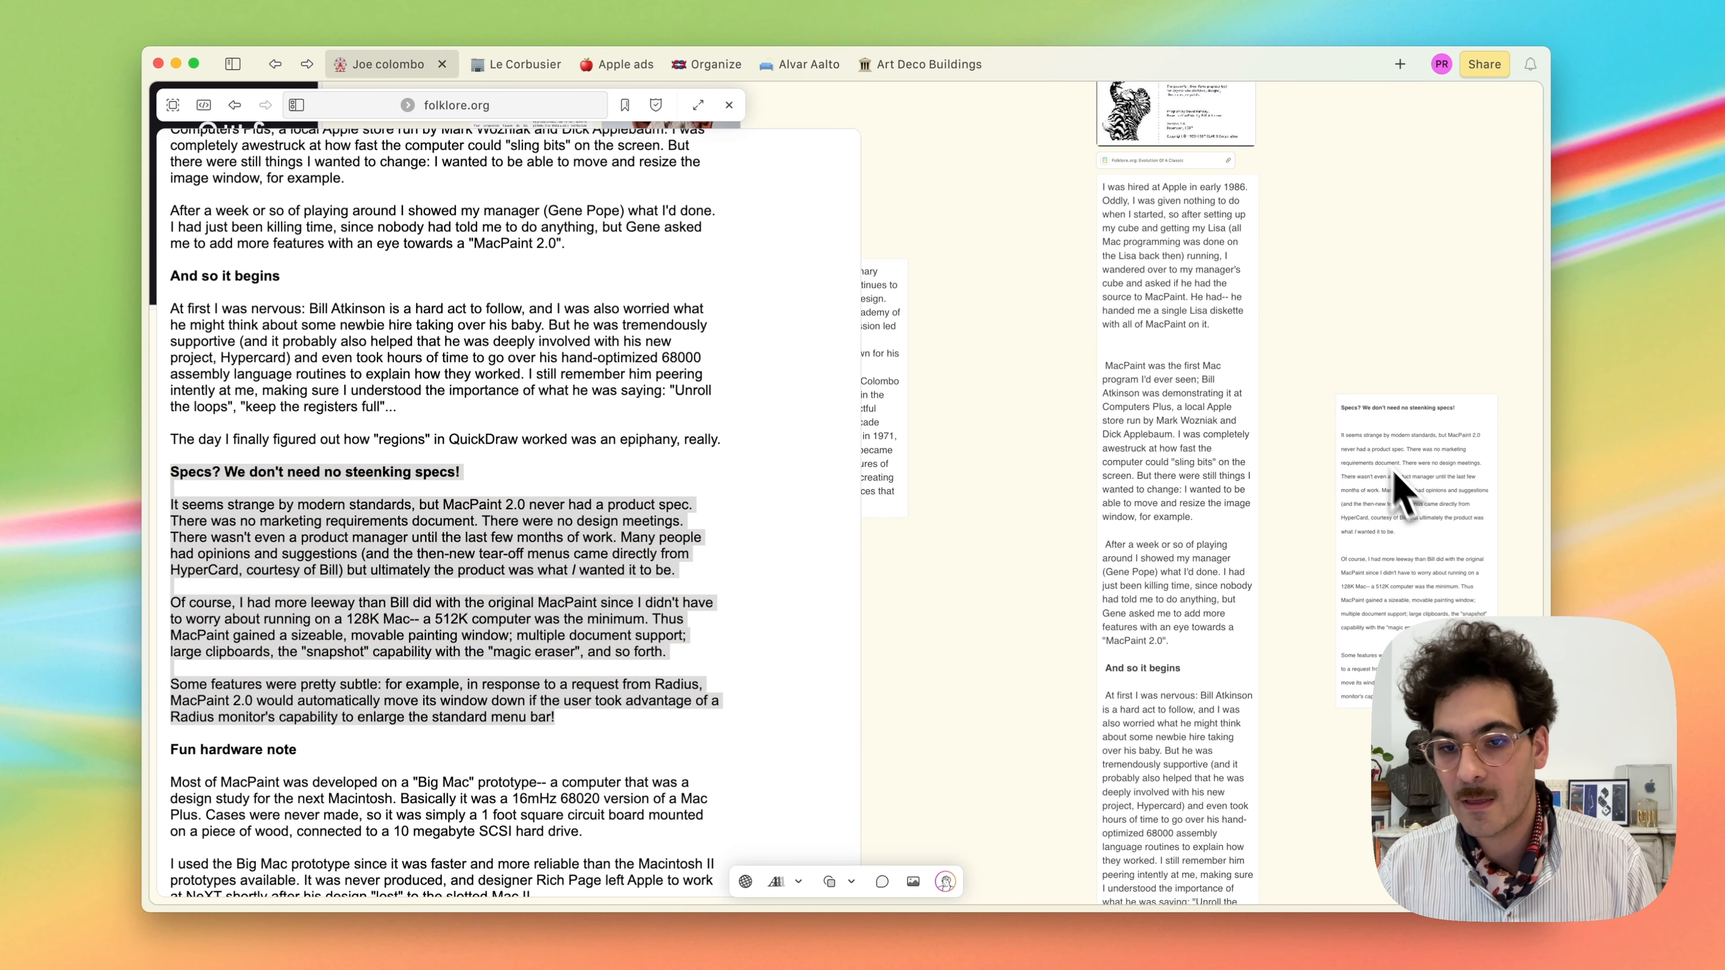
{"action": "type", "text": "Specs? We don't need no steenking specs! It seems strange by modern standards, but MacPaint 2.0 never had a product spec. There was no marketing requirements document. There were no design meetings. There wasn't even a product manager until the last few months of work. Many people had opinions and suggestions (and the then-new tear-off menus came directly from HyperCard, courtesy of Bill) but ultimately the product was what I wanted it to be. Of course, I had more leeway than Bill did with the original MacPaint since I didn't have to worry about running on a 128K Mac-- a 512K computer was the minimum. Thus MacPaint gained a sizeable, movable painting window; multiple document support; large clipboards, the \"snapshot\" capability with the \"magic eraser\", and so forth. Some features were pretty subtle: for example, in response to a request from Radius, MacPaint 2.0 would automatically move its window down if the user took advantage of a Radius monitor's capability to enlarge the standard menu bar!"}
{"action": "scroll", "coordinate": [1473, 380], "scroll_direction": "right", "scroll_amount": 2}
{"action": "scroll", "coordinate": [1473, 381], "scroll_direction": "right", "scroll_amount": 3}
{"action": "scroll", "coordinate": [1473, 380], "scroll_direction": "up", "scroll_amount": 3}
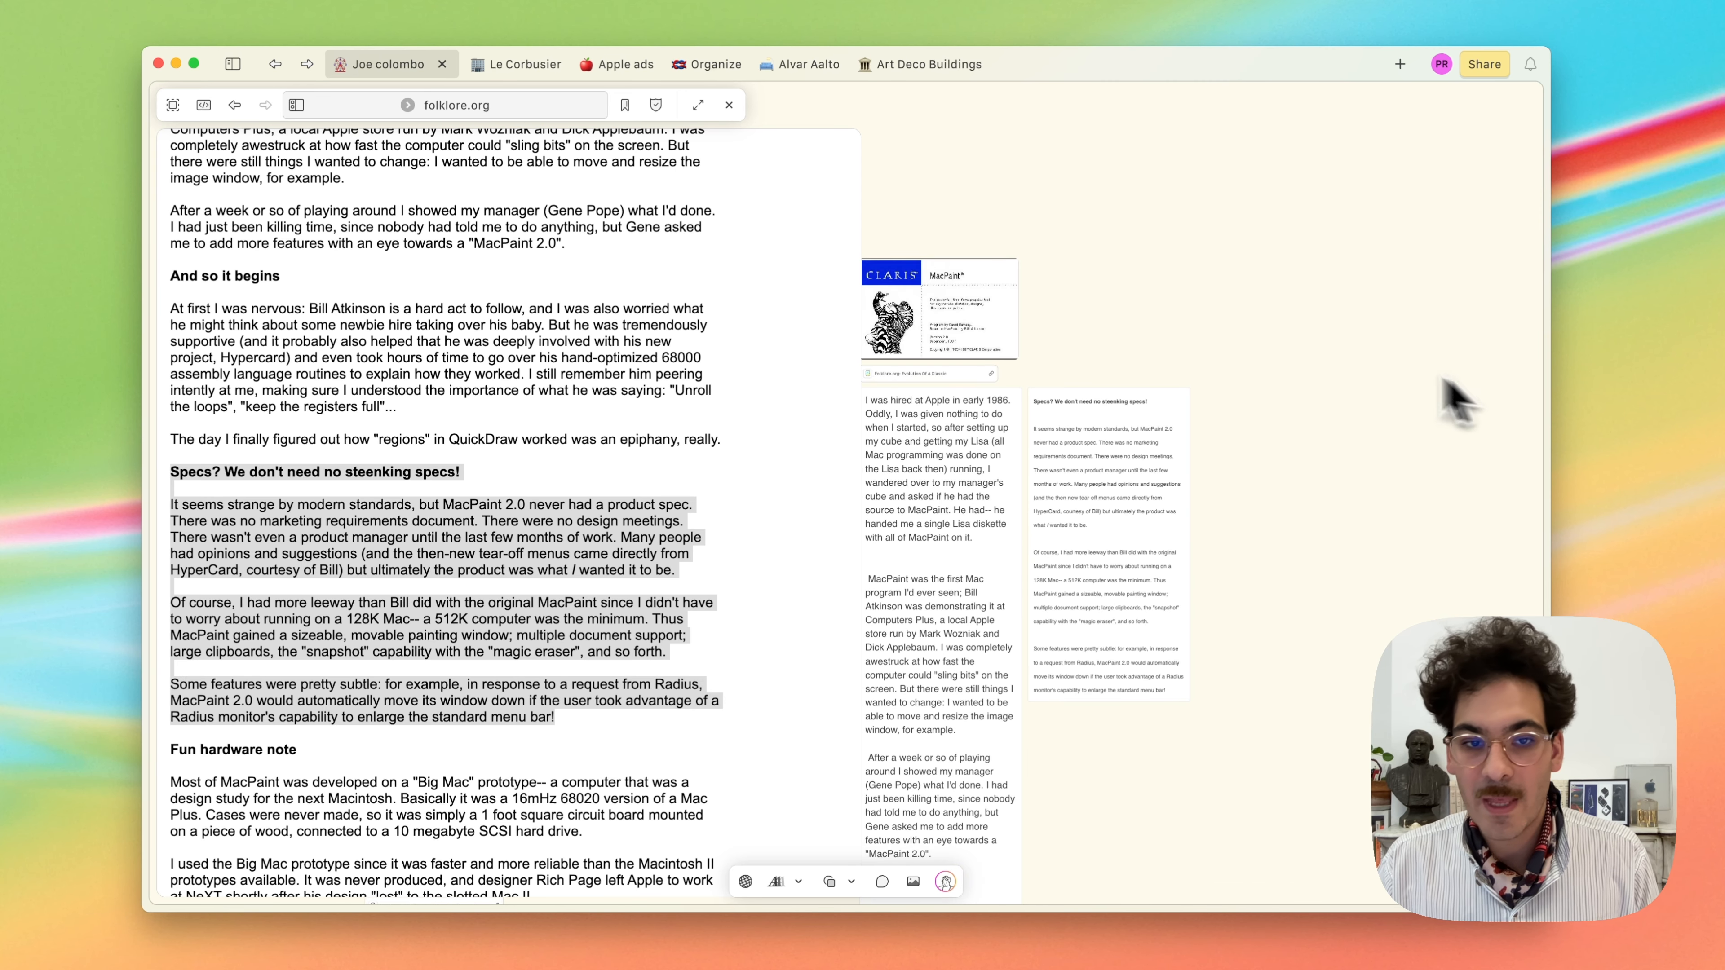
{"action": "left_click", "coordinate": [729, 104]}
{"action": "scroll", "coordinate": [1060, 252], "scroll_direction": "right", "scroll_amount": 2}
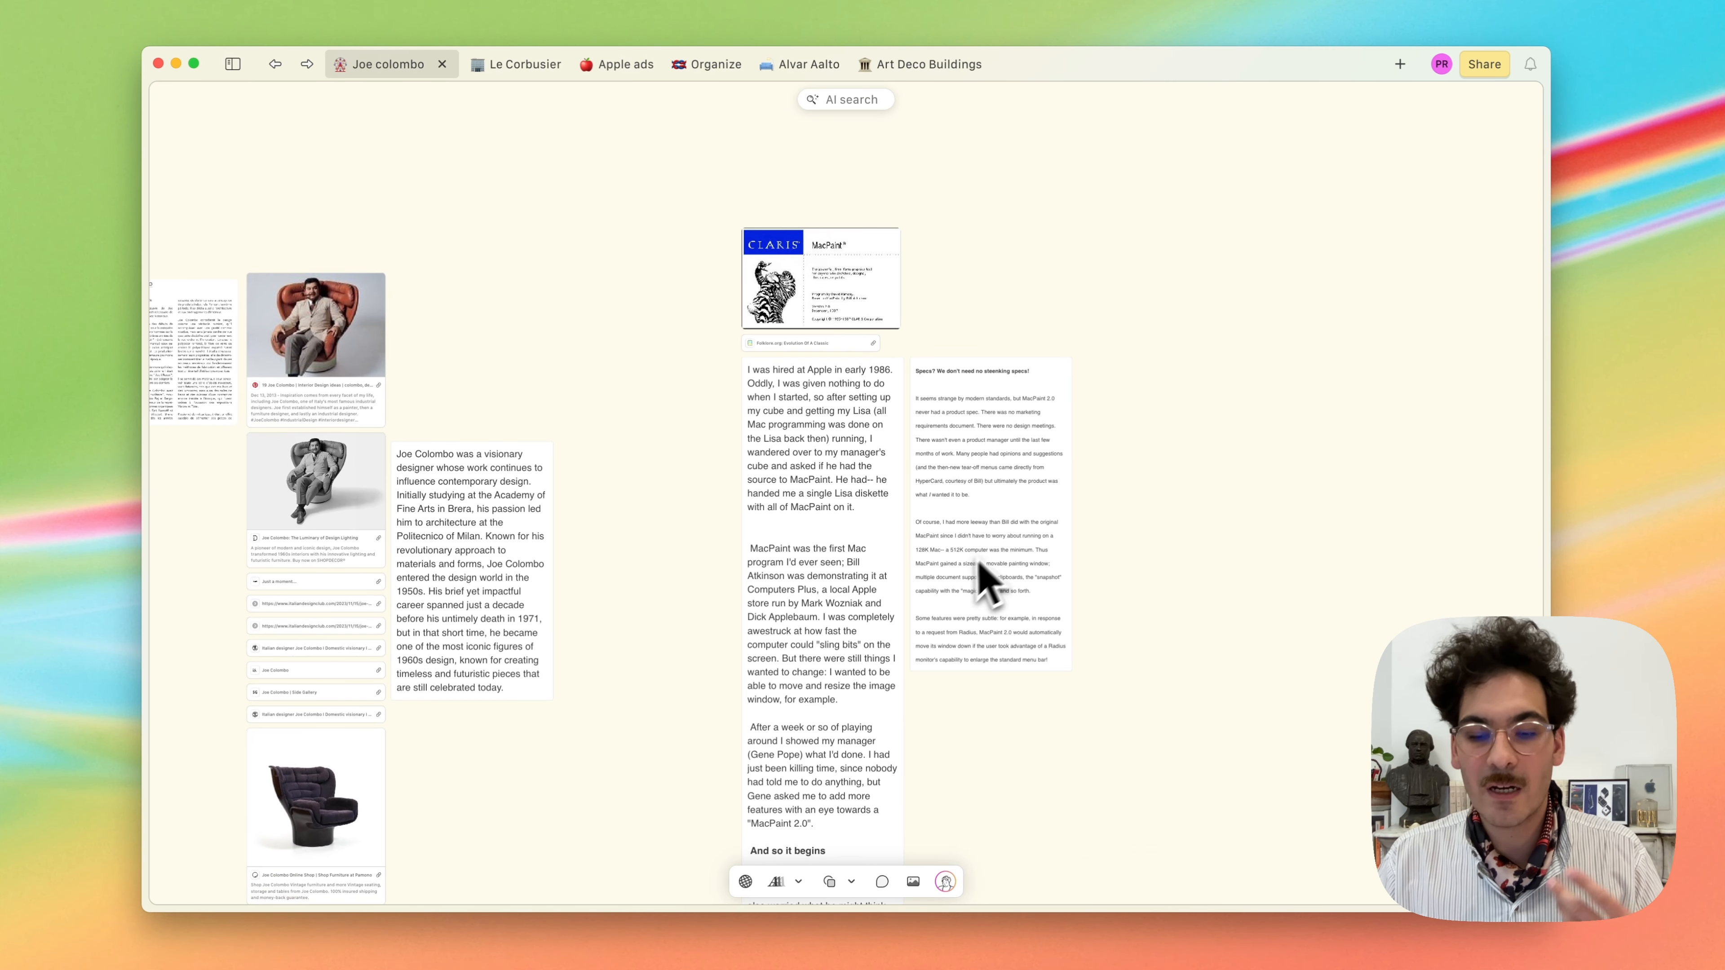
Review the generated description and tags of the captured MacPaint article text, and close the details
{"action": "left_click", "coordinate": [877, 495]}
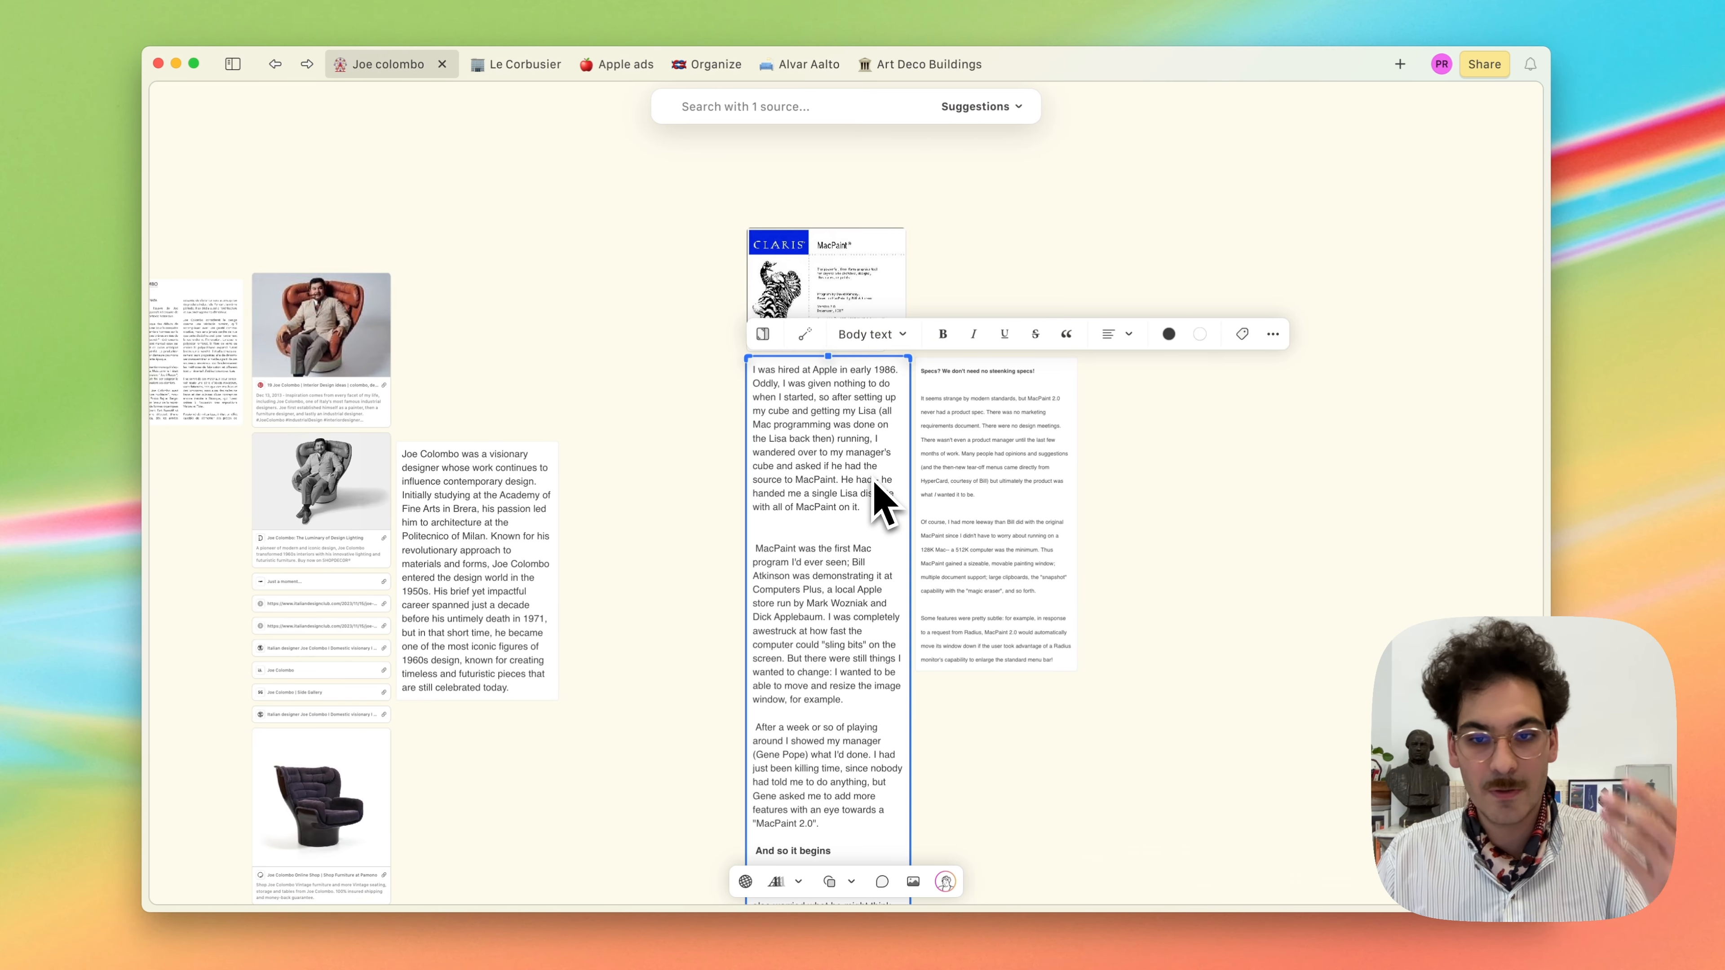
{"action": "left_click", "coordinate": [1241, 334]}
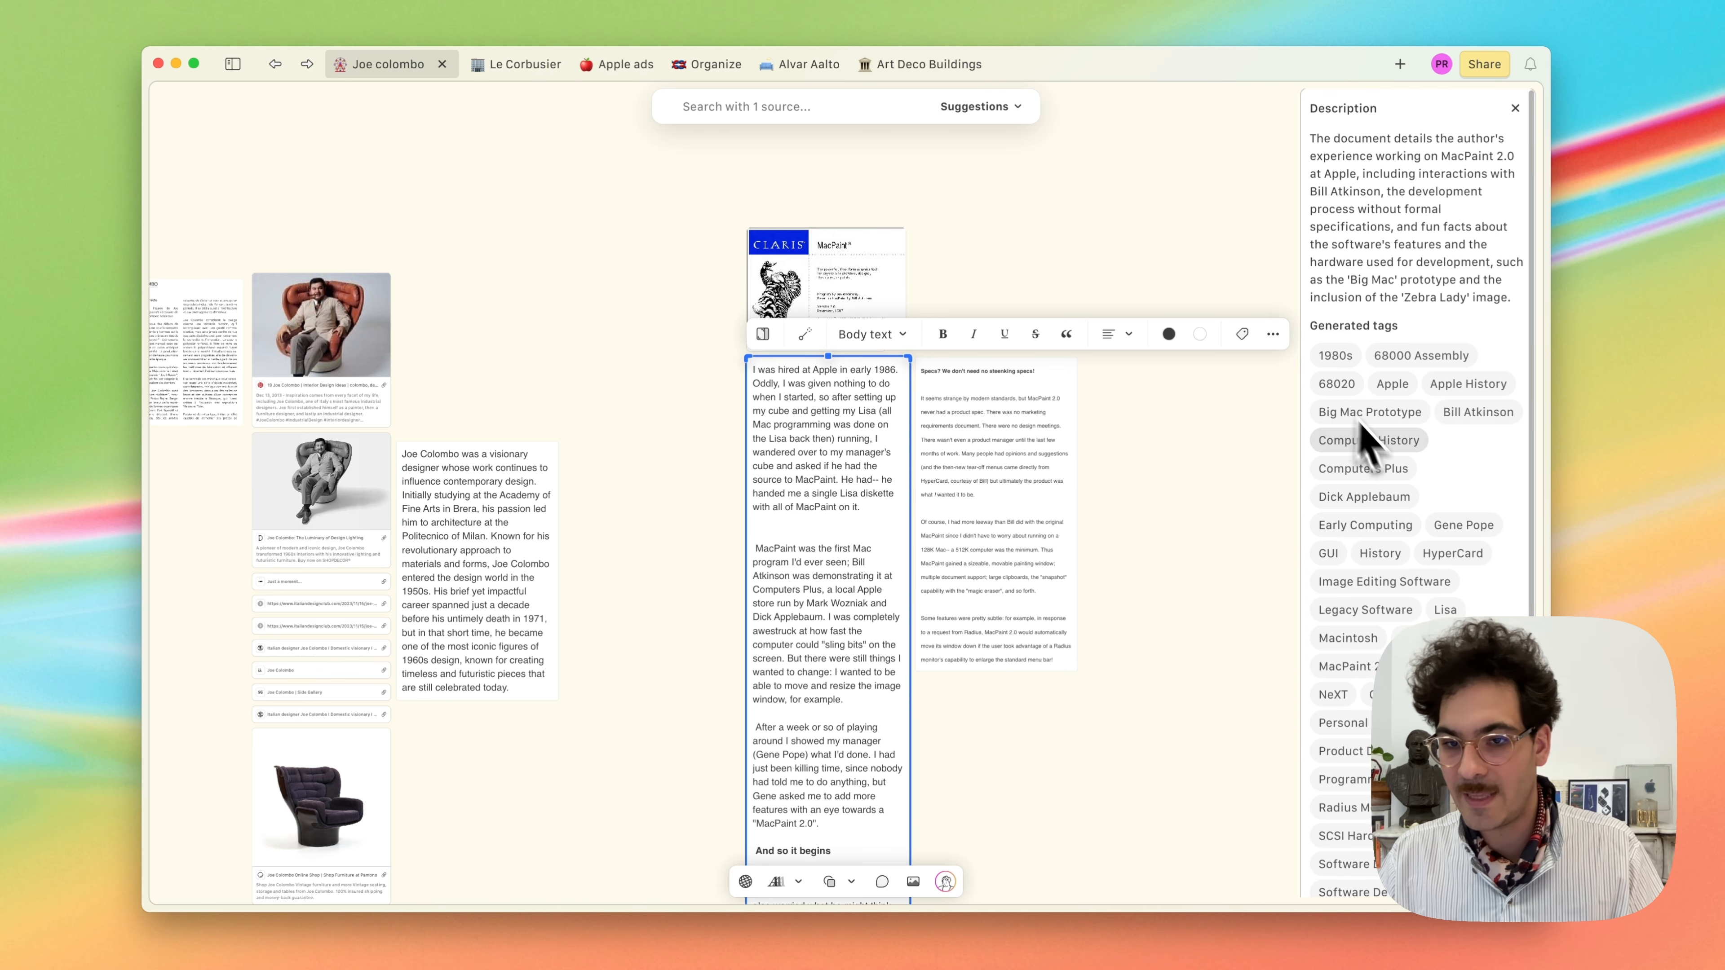
{"action": "scroll", "coordinate": [1385, 428], "scroll_direction": "down", "scroll_amount": 5}
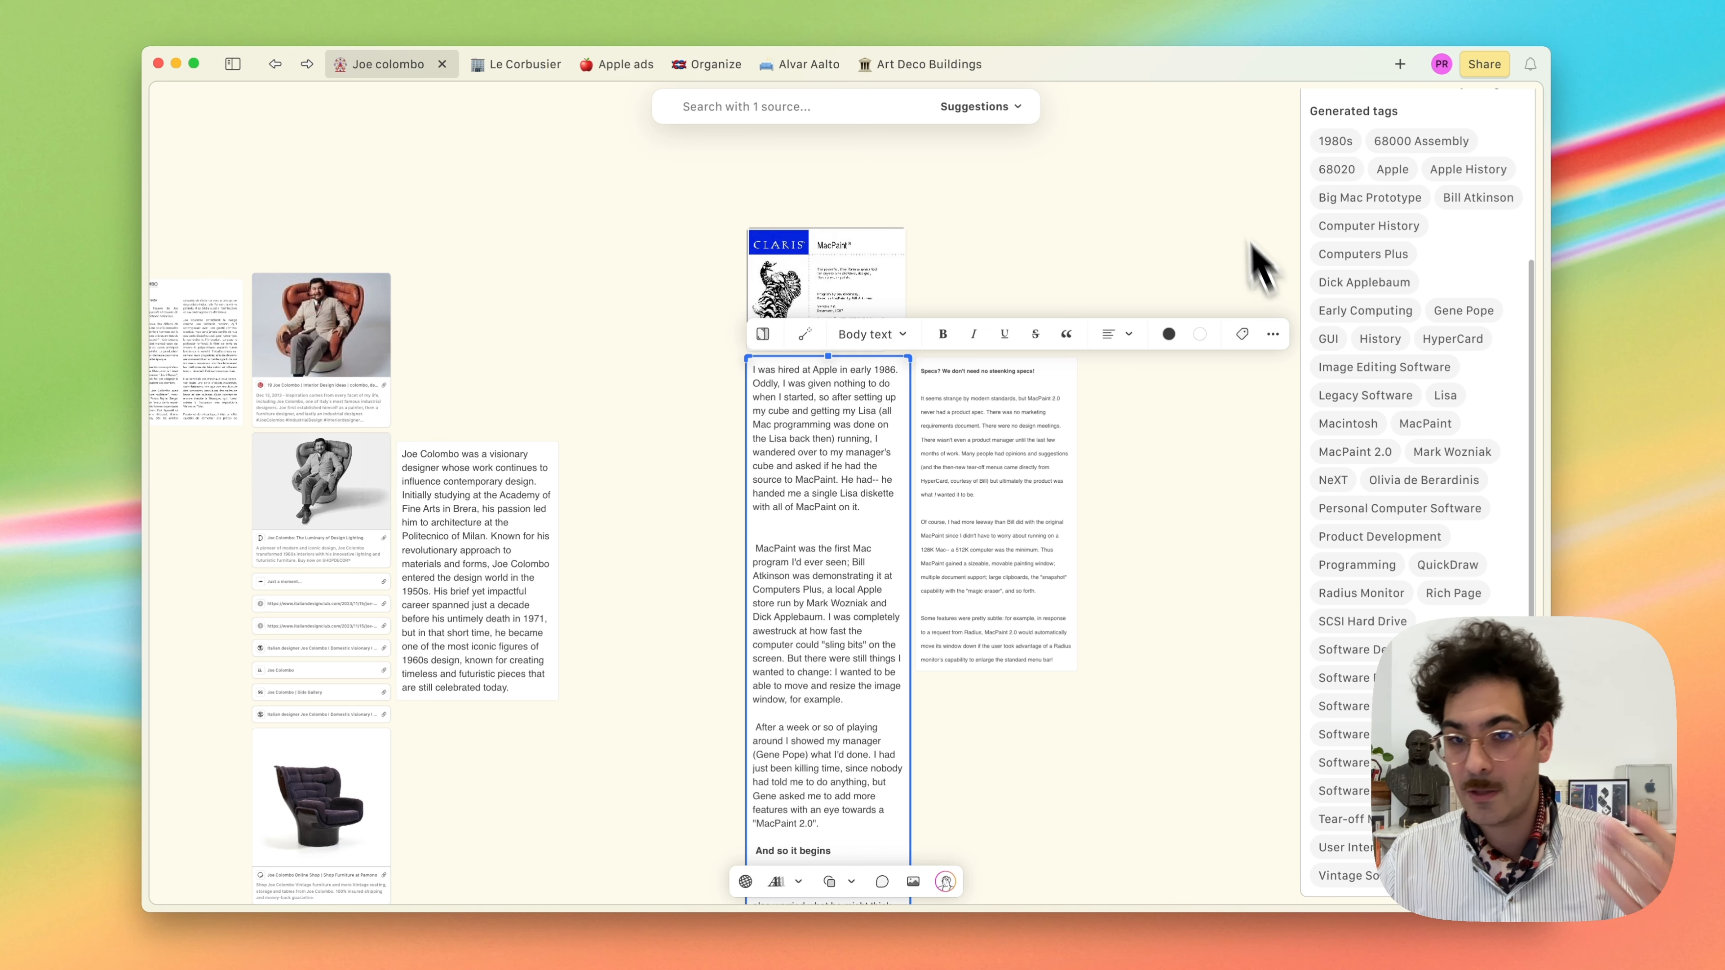
{"action": "left_click", "coordinate": [1225, 204]}
{"action": "scroll", "coordinate": [1352, 248], "scroll_direction": "up", "scroll_amount": 3}
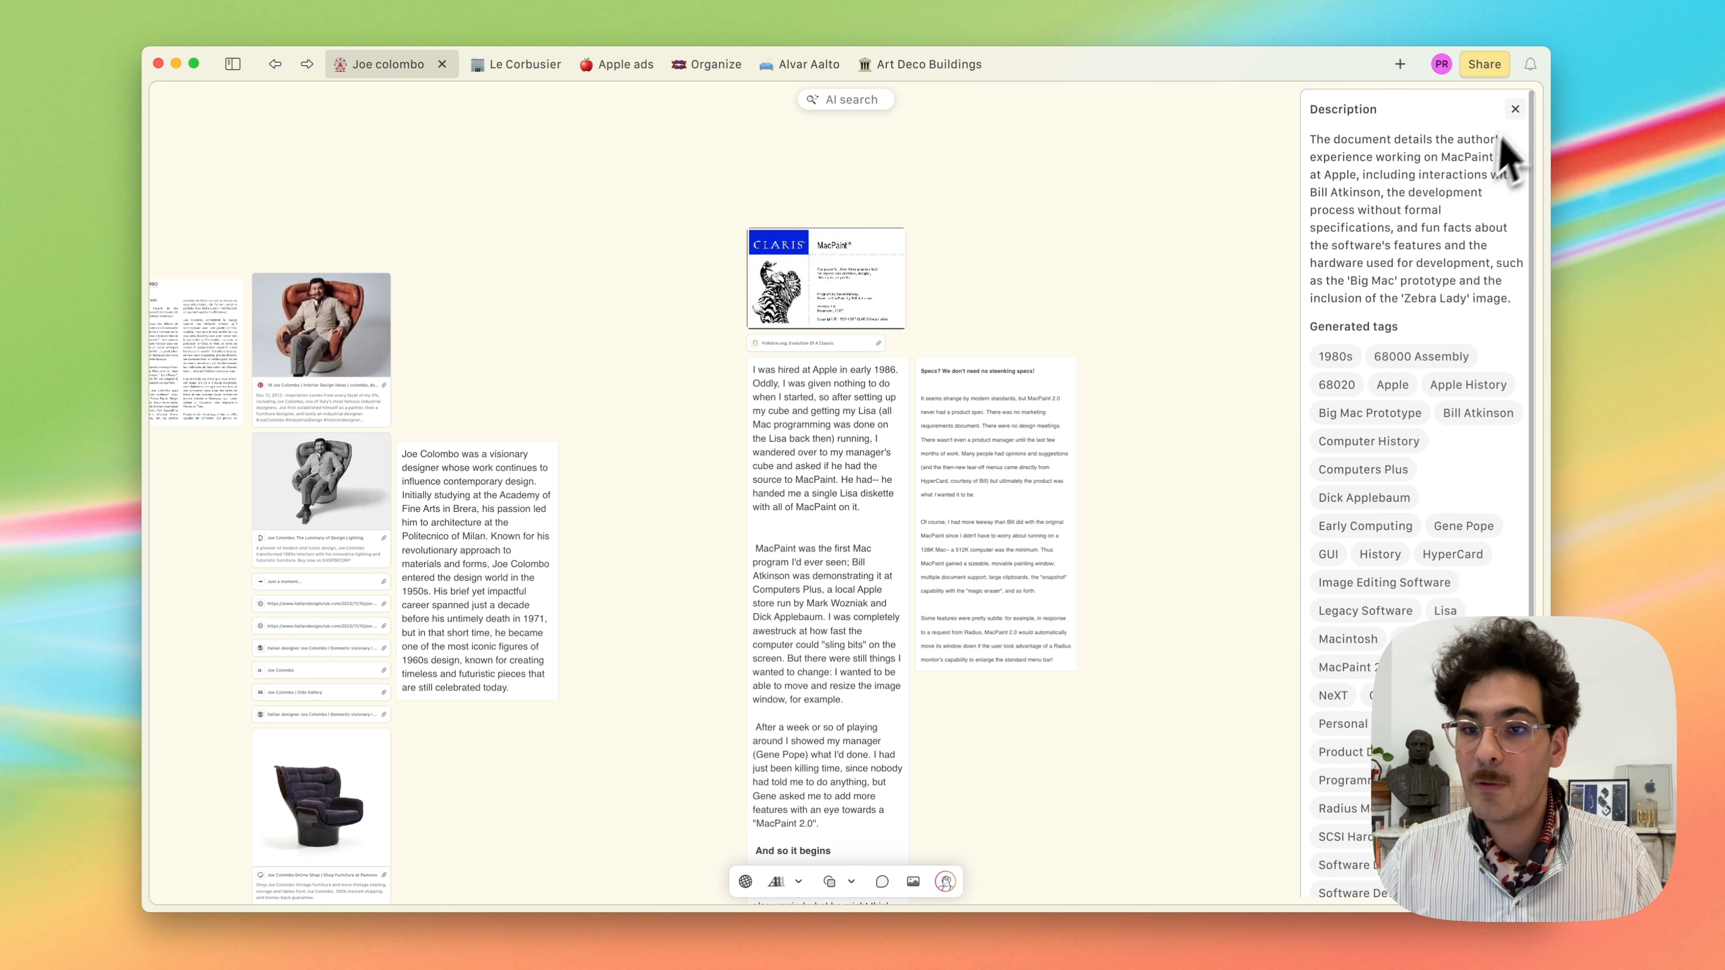
{"action": "left_click", "coordinate": [1513, 107]}
Run an AI search for links with the article text as source, using the prompt "find articles related to that text"
{"action": "left_click", "coordinate": [839, 435]}
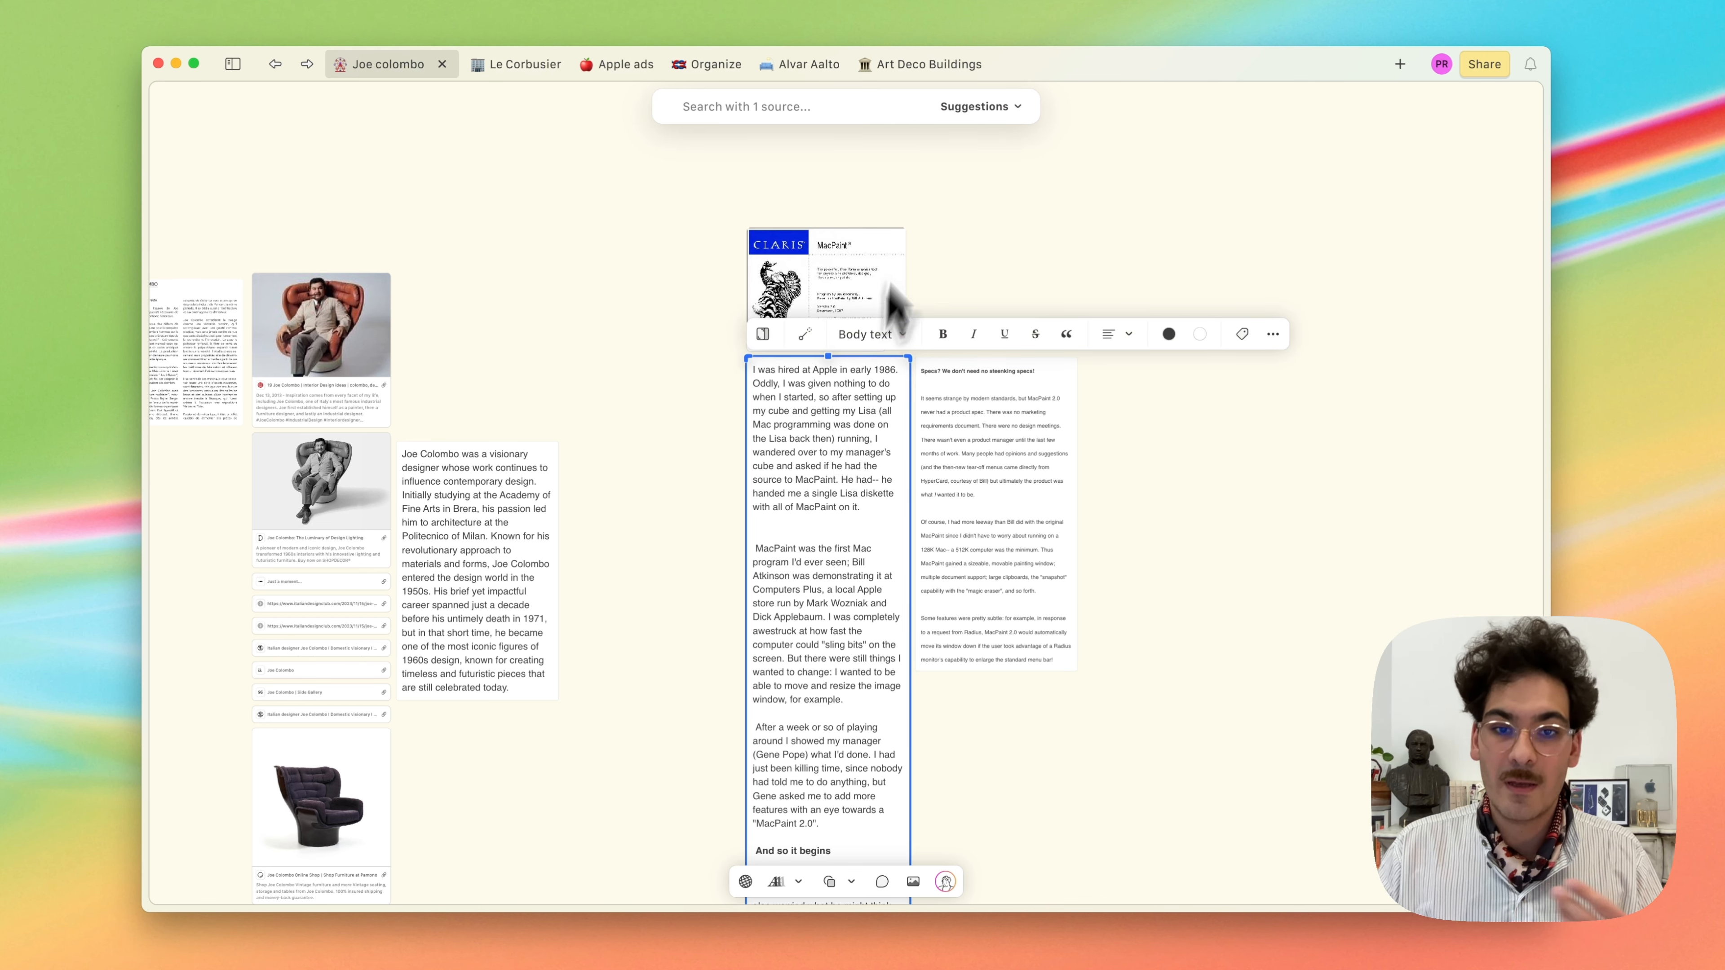
{"action": "left_click", "coordinate": [975, 109]}
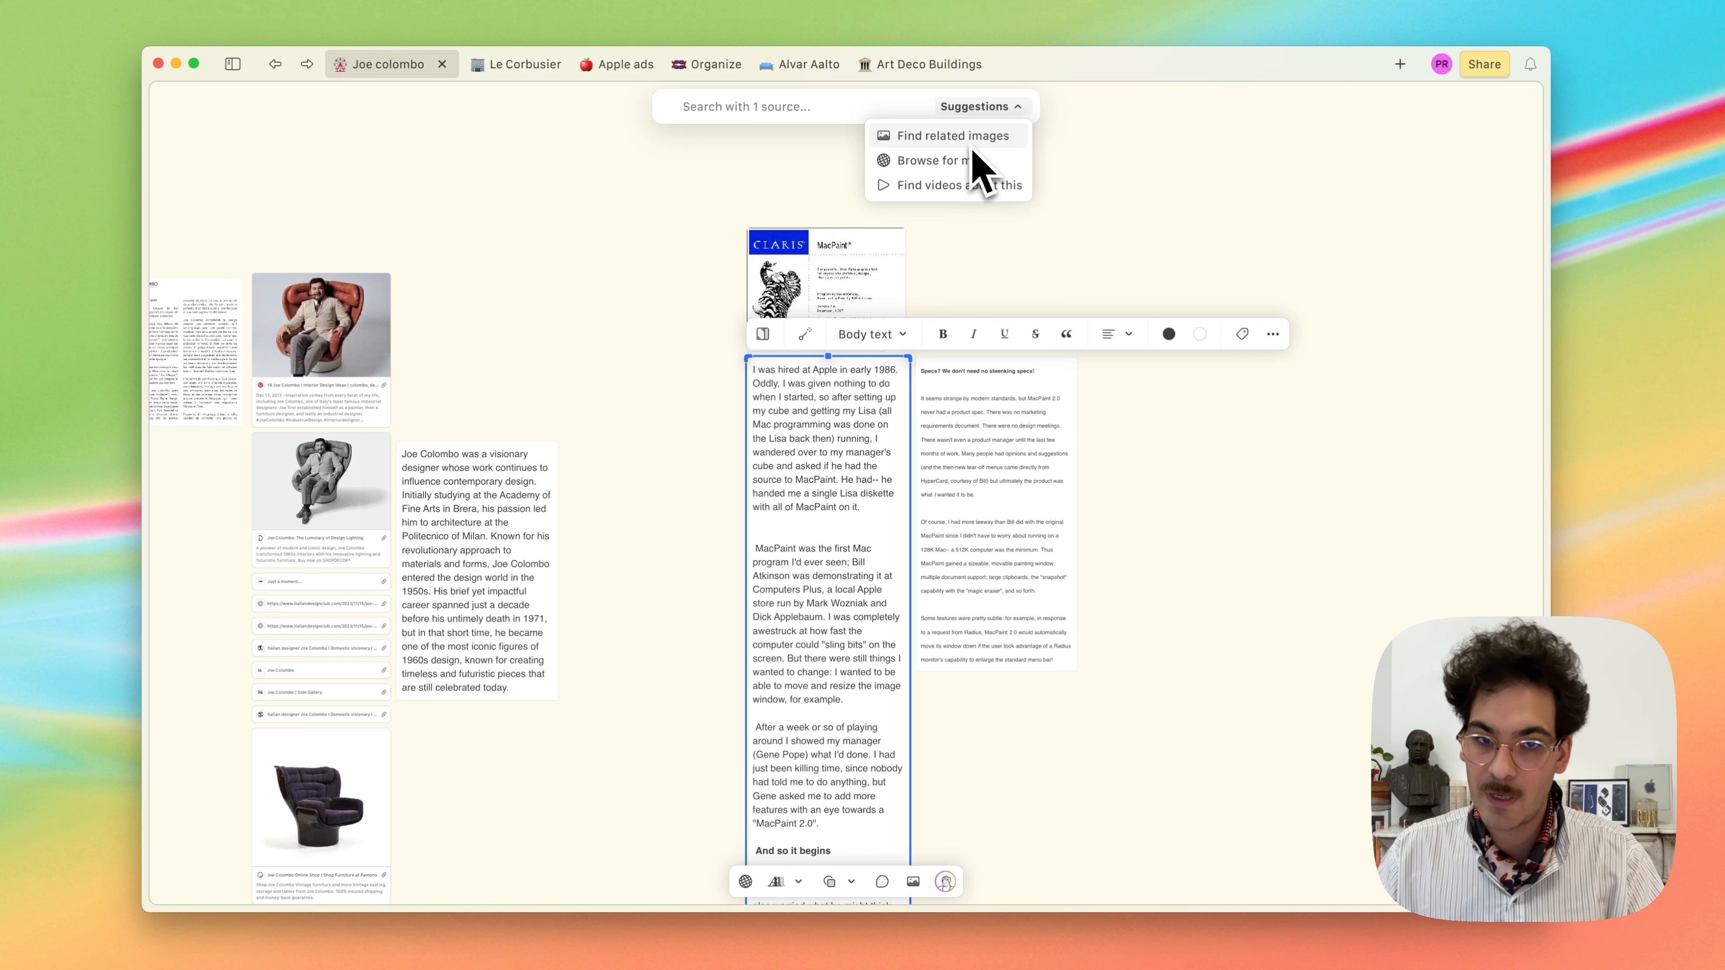
{"action": "left_click", "coordinate": [847, 113]}
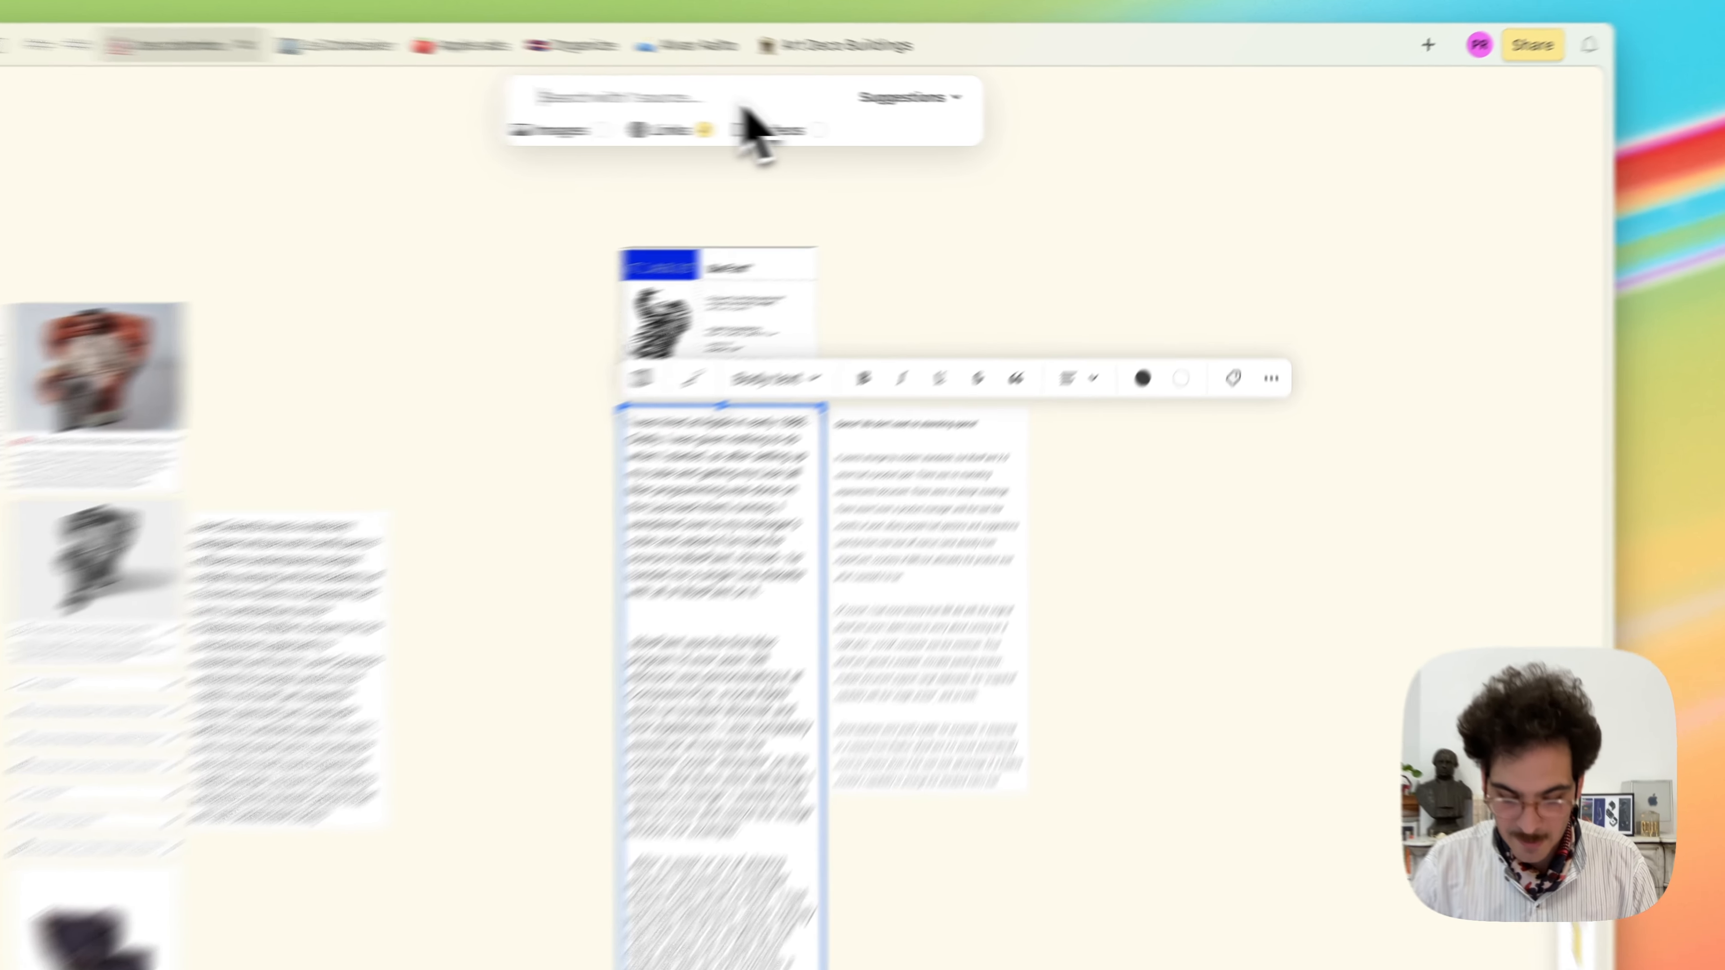
{"action": "type", "text": "find articles re"}
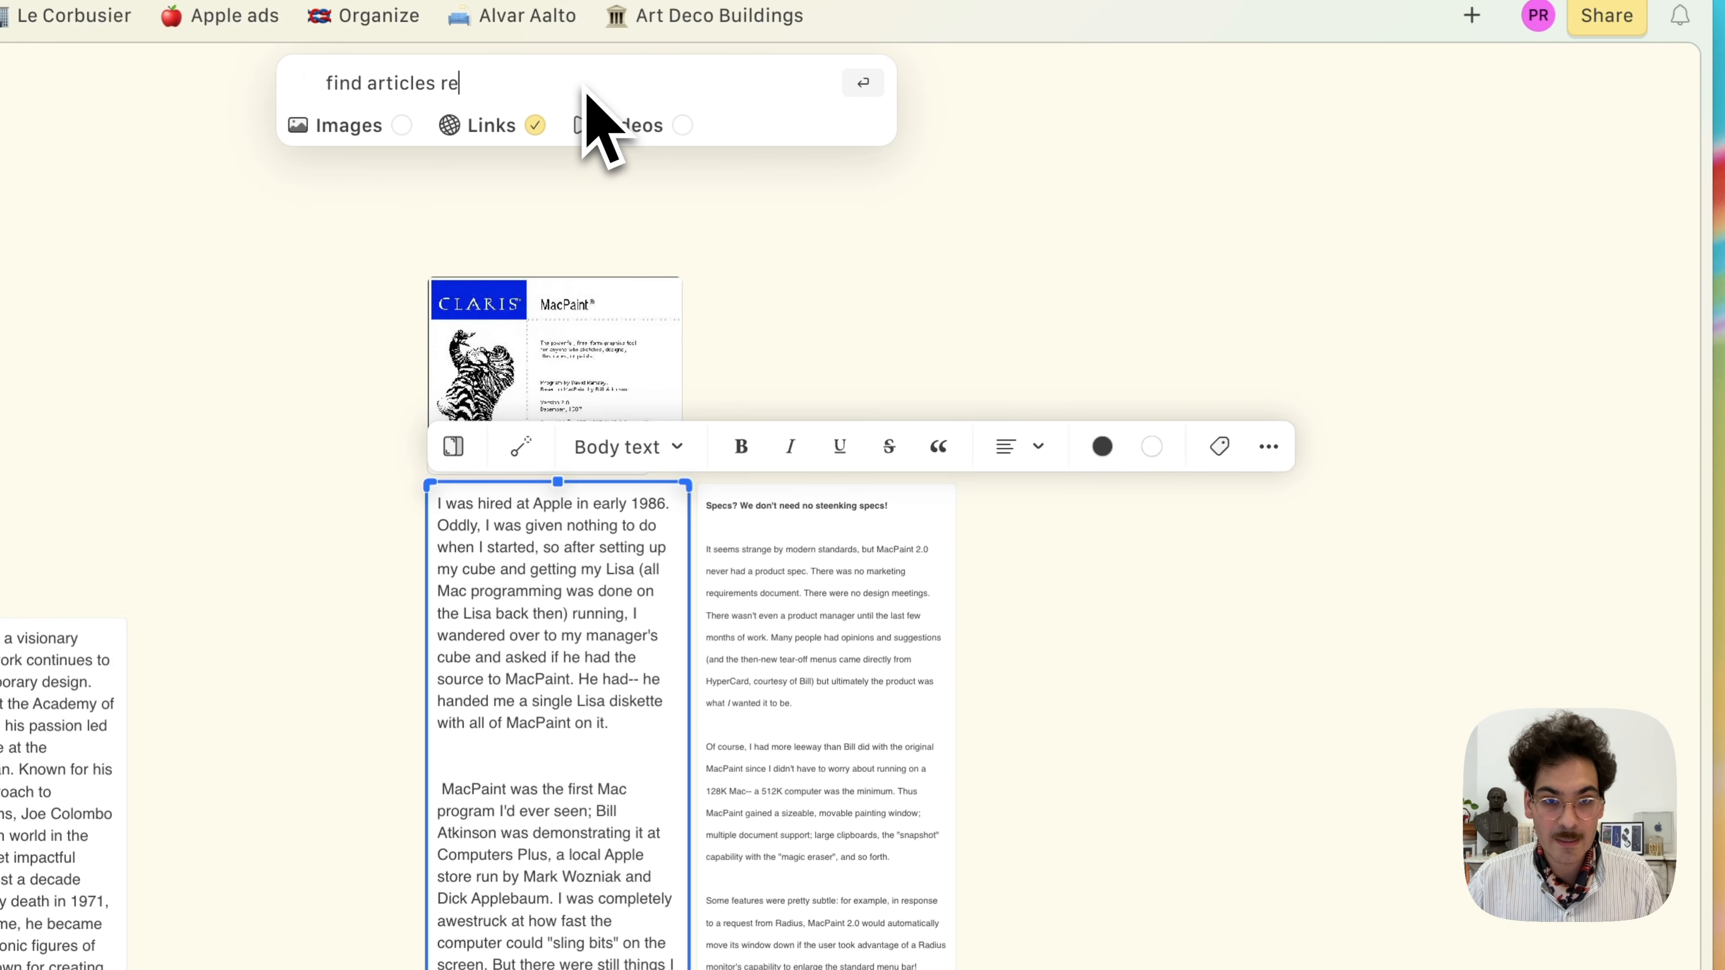
{"action": "type", "text": "lated to that tex"}
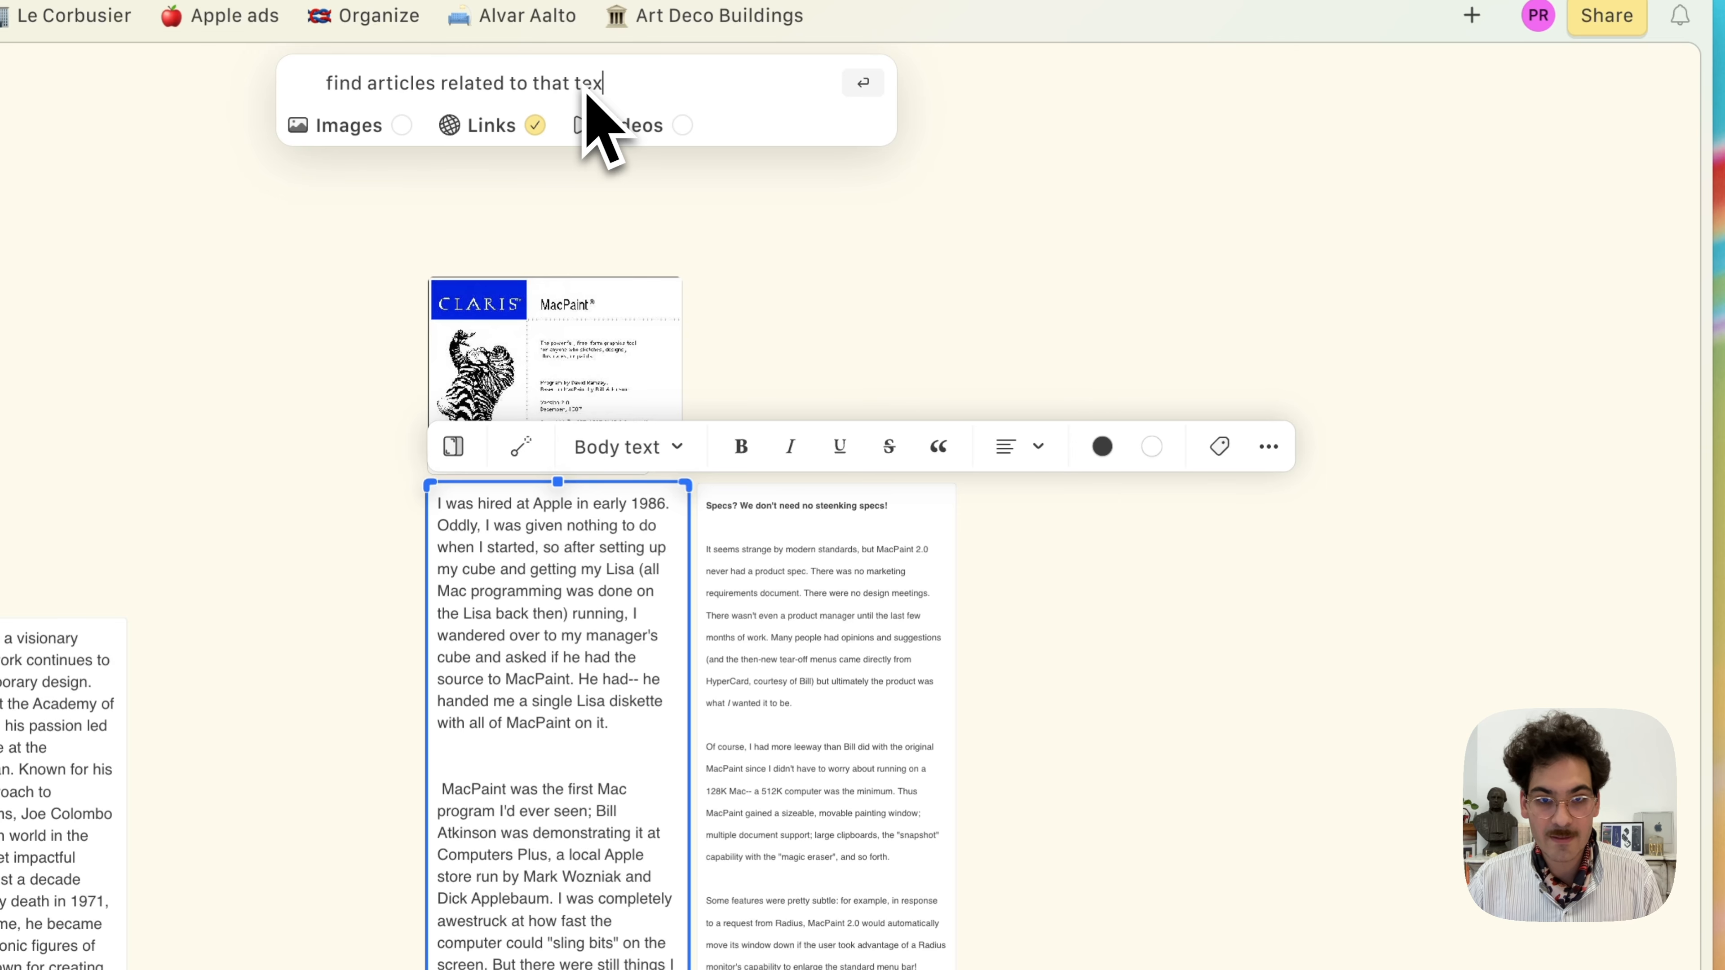
{"action": "type", "text": "t"}
{"action": "key", "text": "Return"}
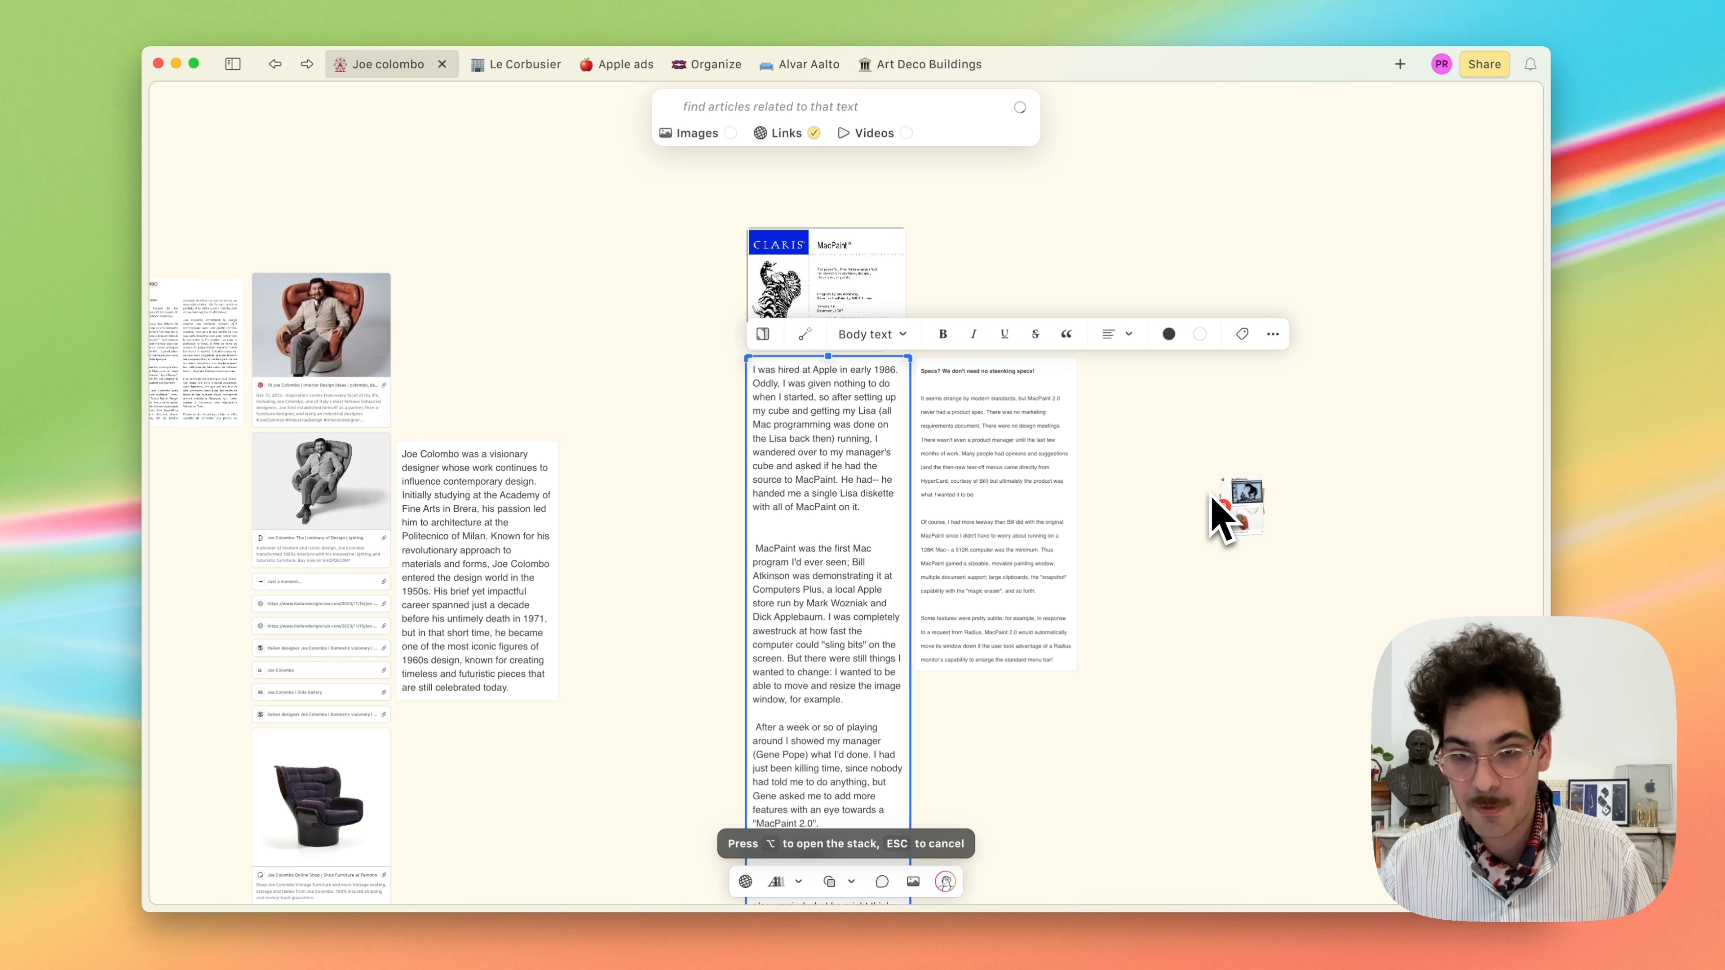
Spread out the stack of found article links and place it on the canvas next to the "Specs?" note
{"action": "key", "text": "alt"}
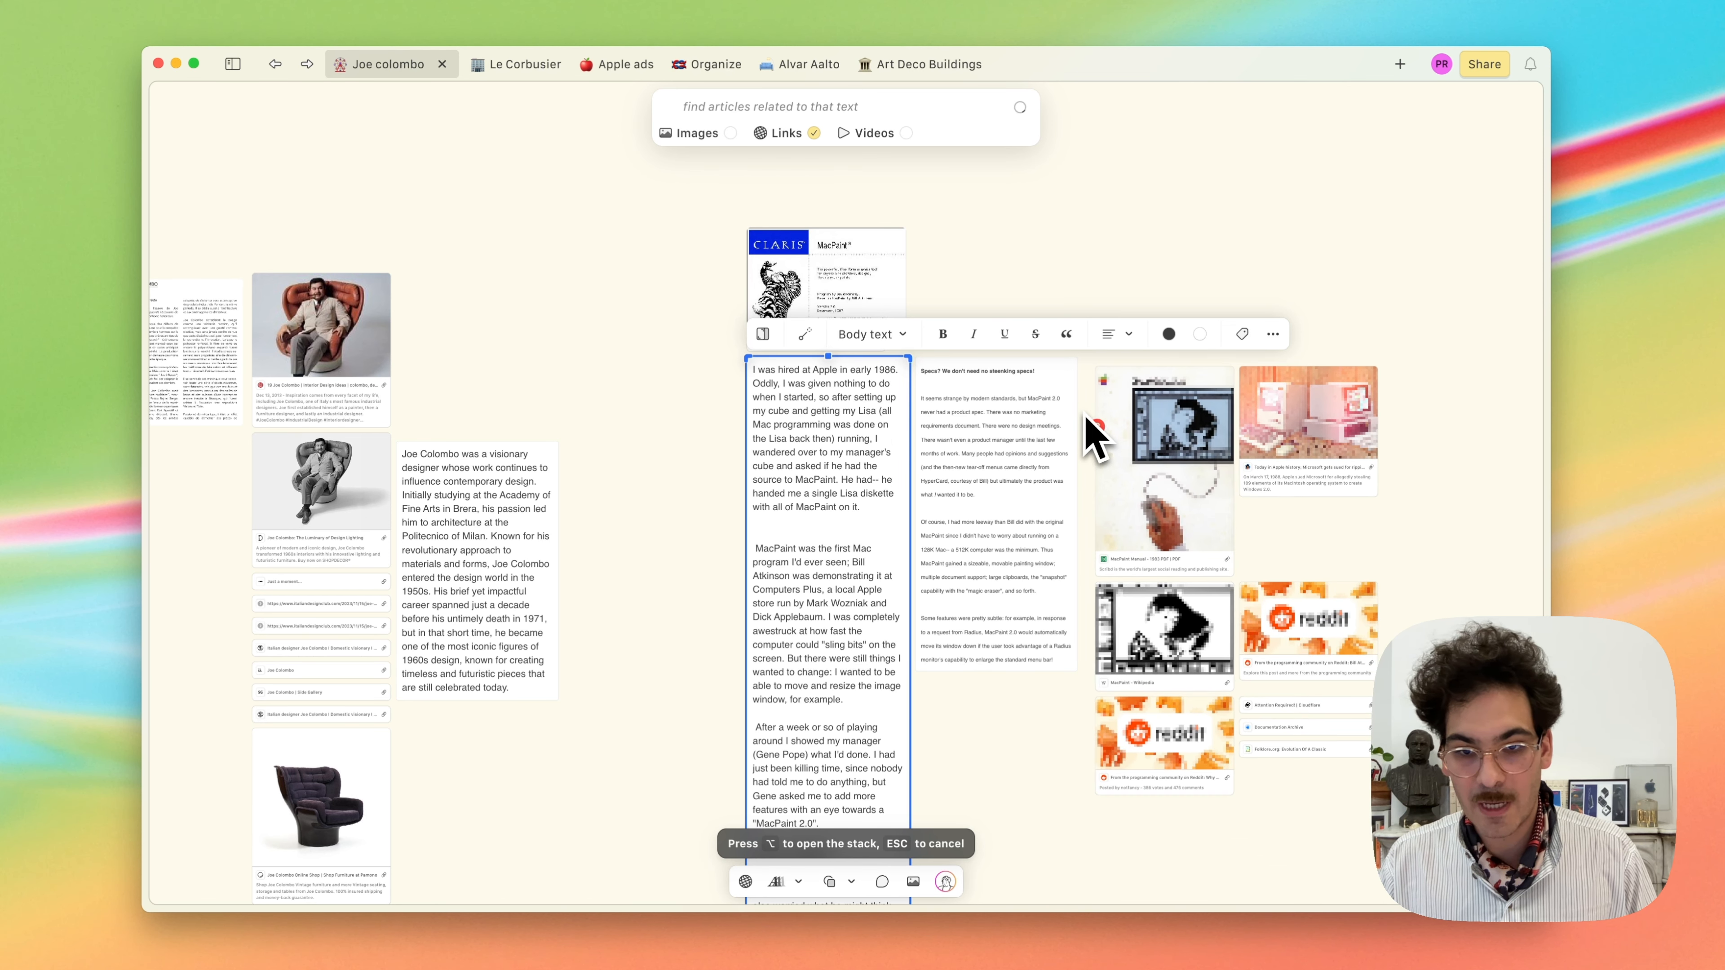
{"action": "left_click", "coordinate": [1087, 420]}
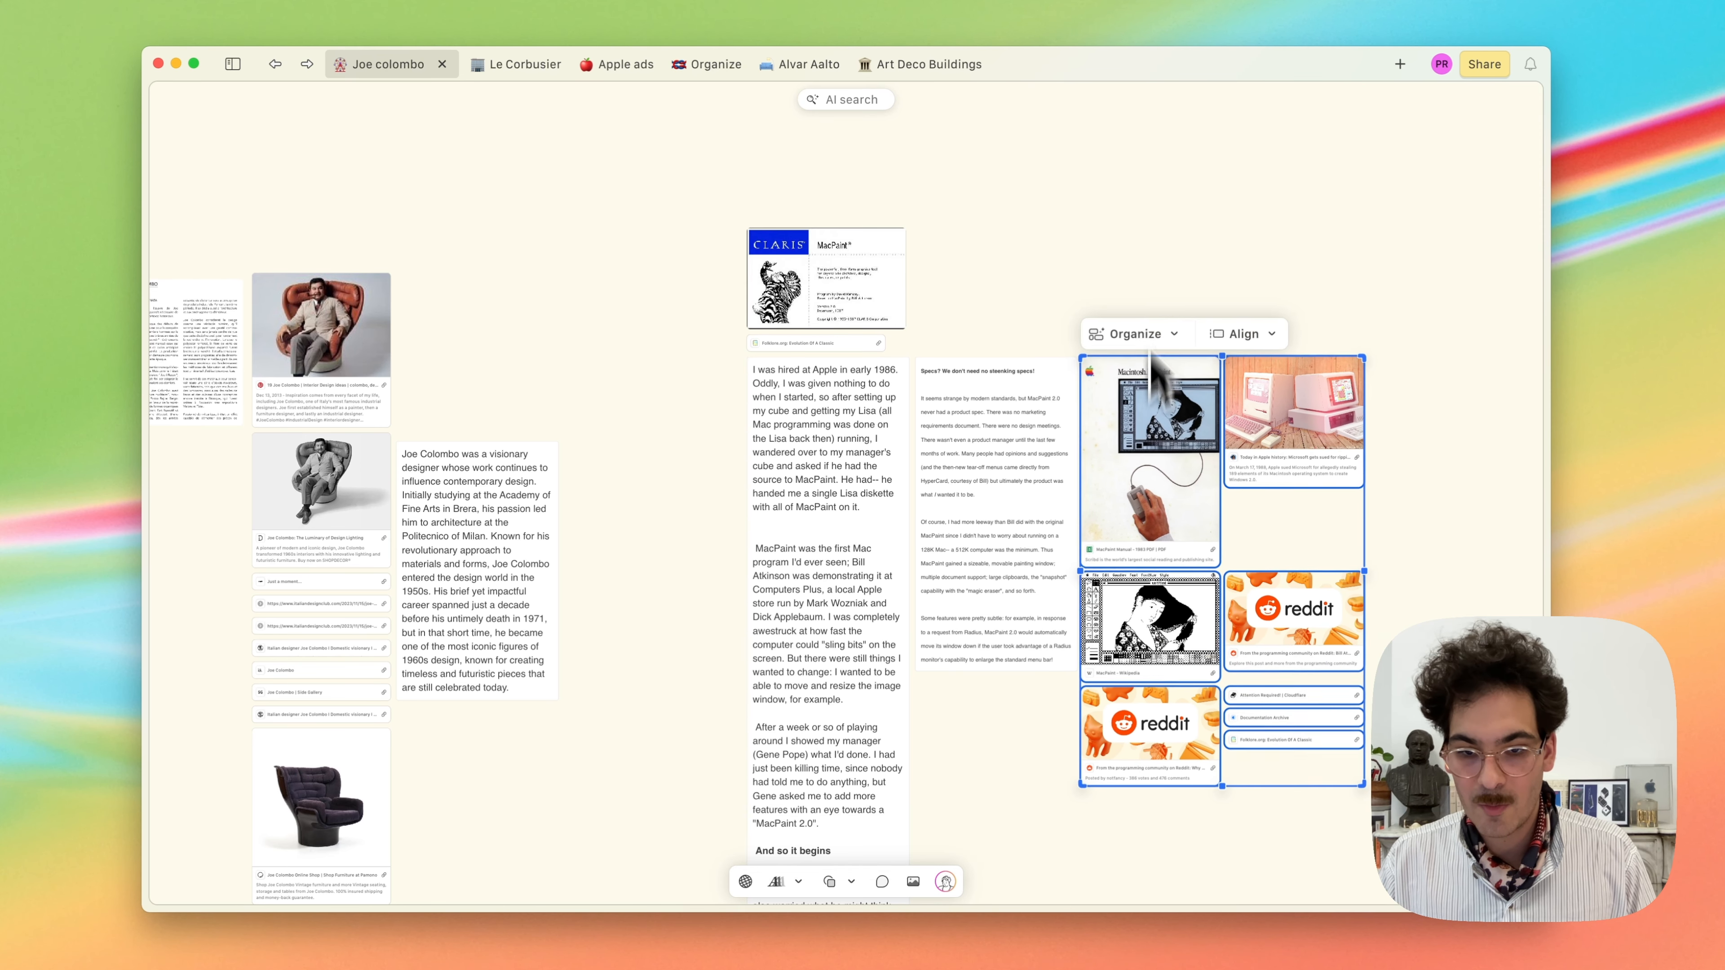
{"action": "left_click", "coordinate": [1148, 219]}
Examine the placed result cards, including the Scribd MacPaint manual and the Wikipedia page, against the source article text
{"action": "scroll", "coordinate": [1351, 710], "scroll_direction": "up", "scroll_amount": 3}
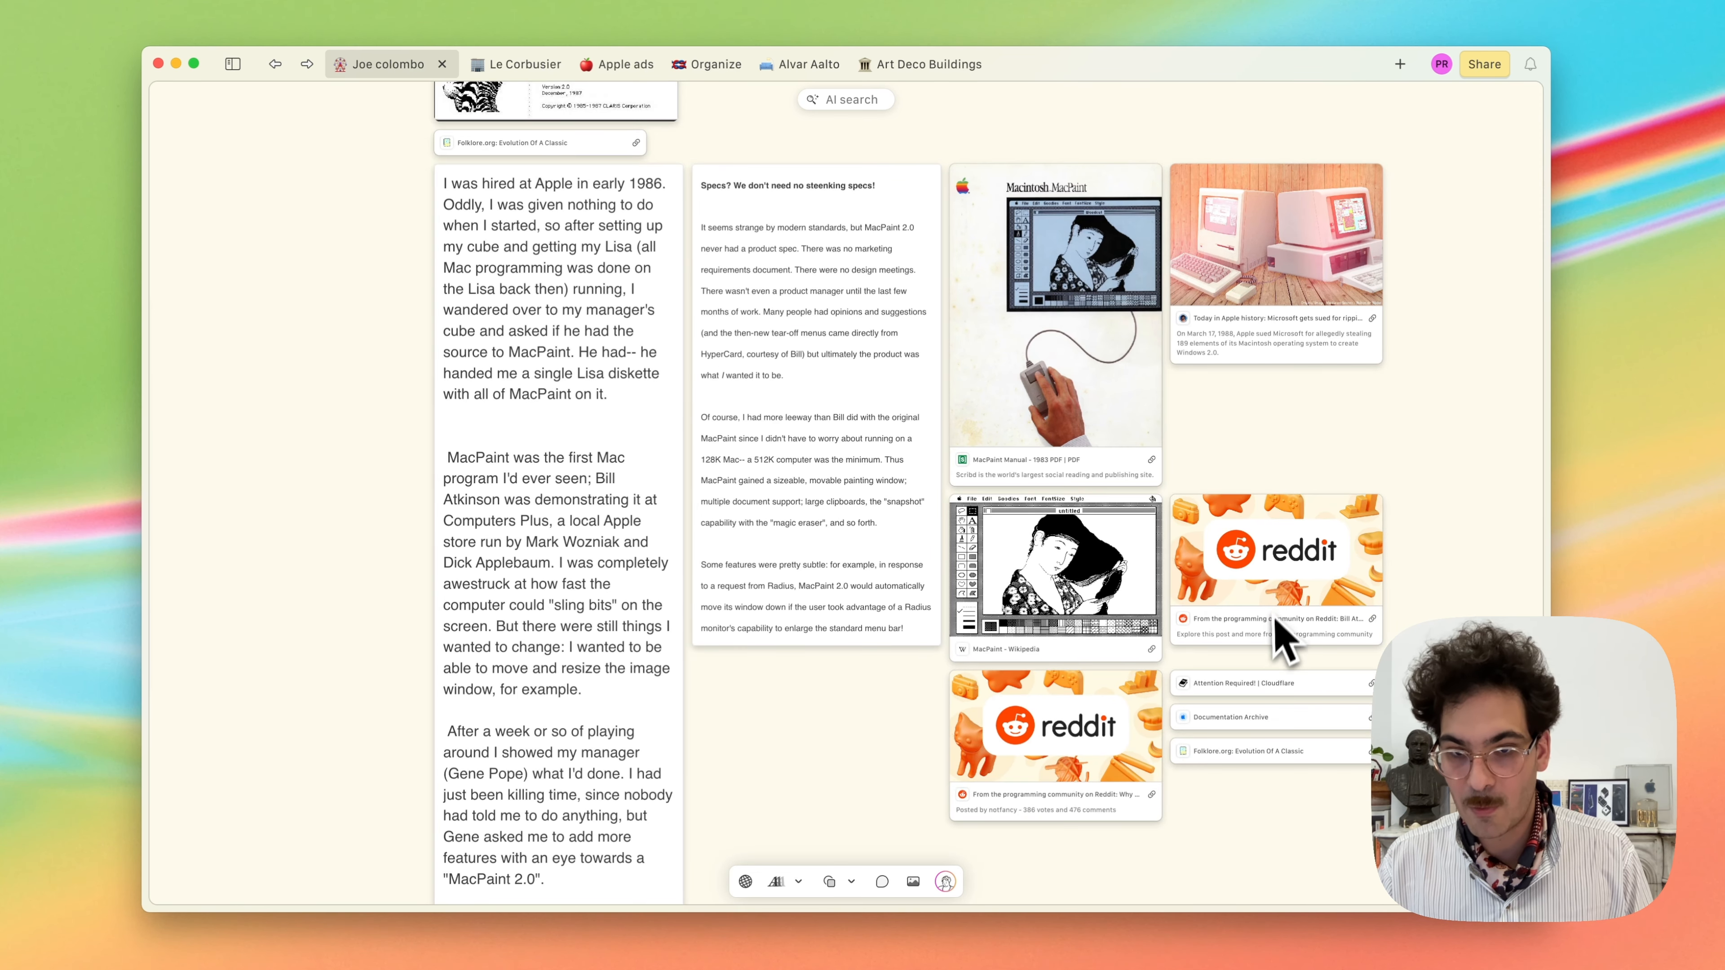
{"action": "left_click", "coordinate": [1086, 330]}
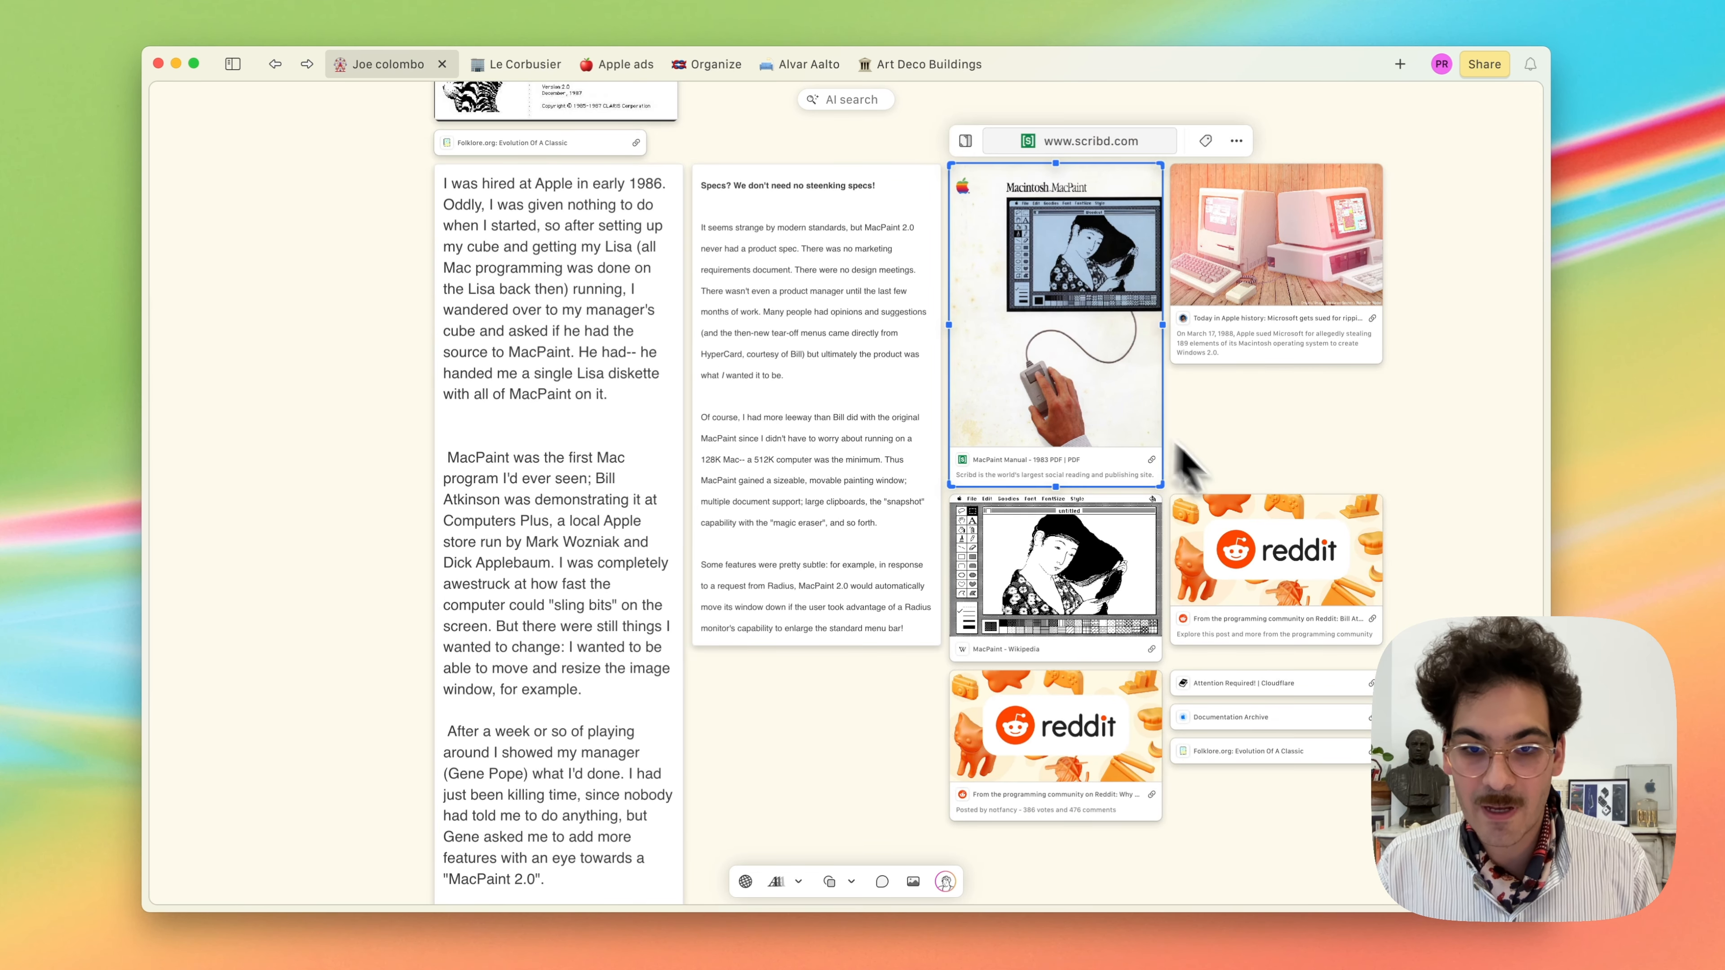
{"action": "left_click", "coordinate": [1095, 606]}
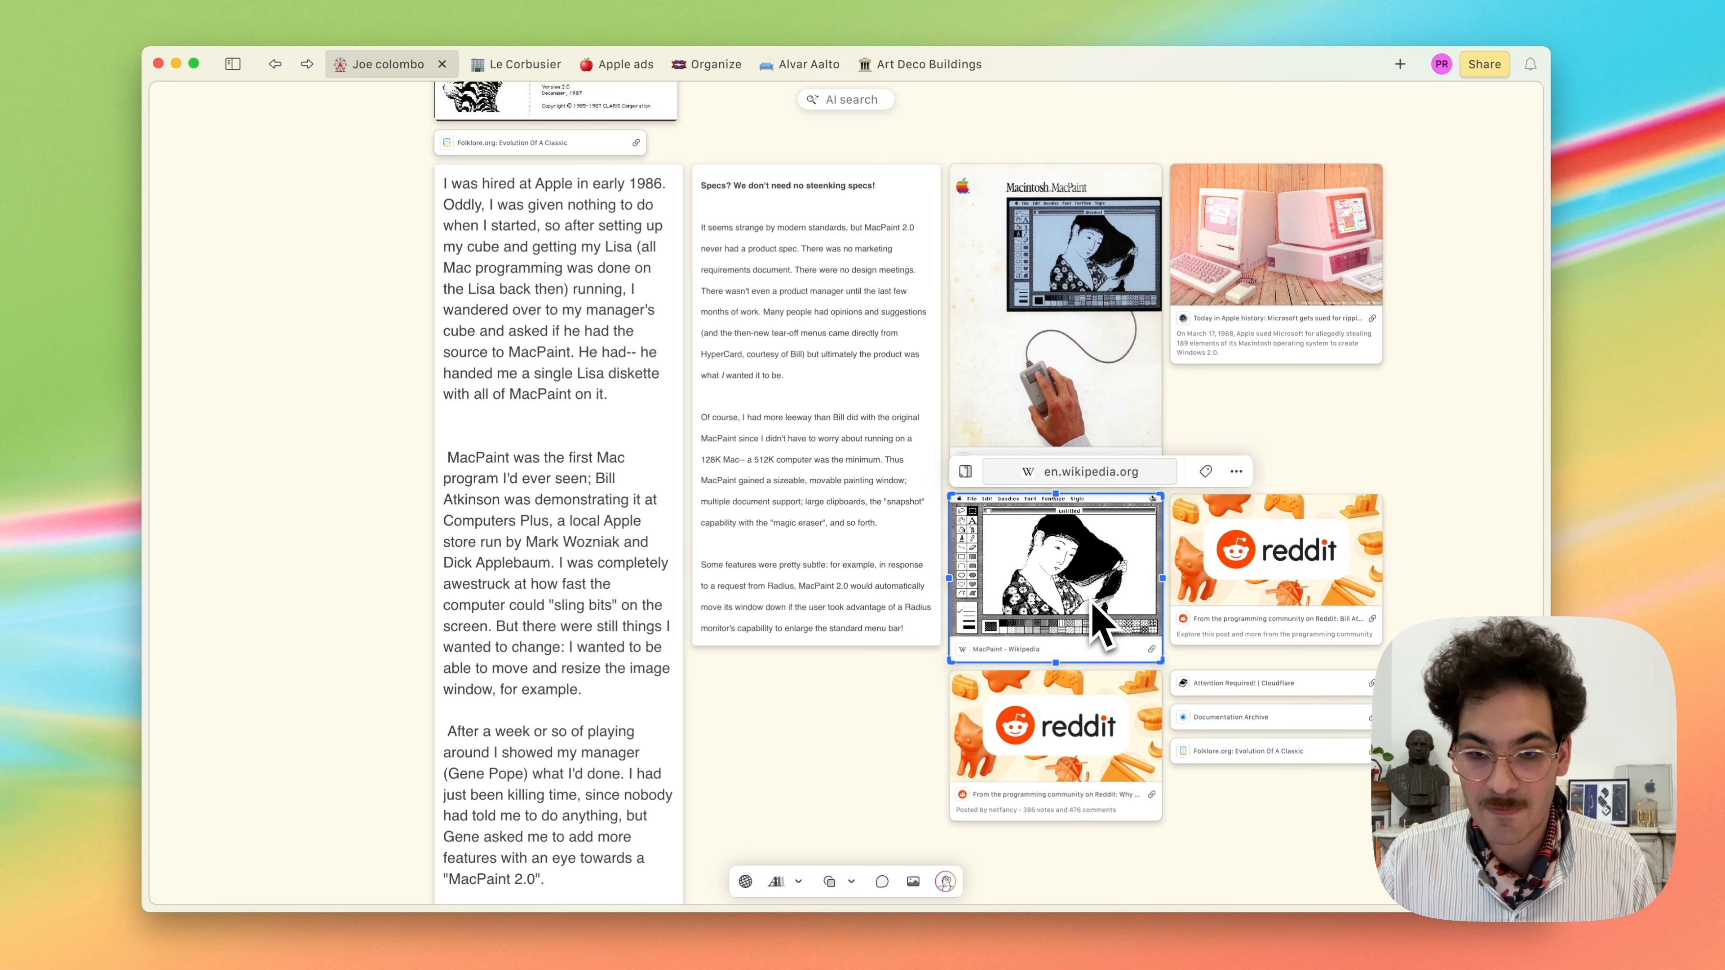
{"action": "scroll", "coordinate": [1164, 699], "scroll_direction": "down", "scroll_amount": 5}
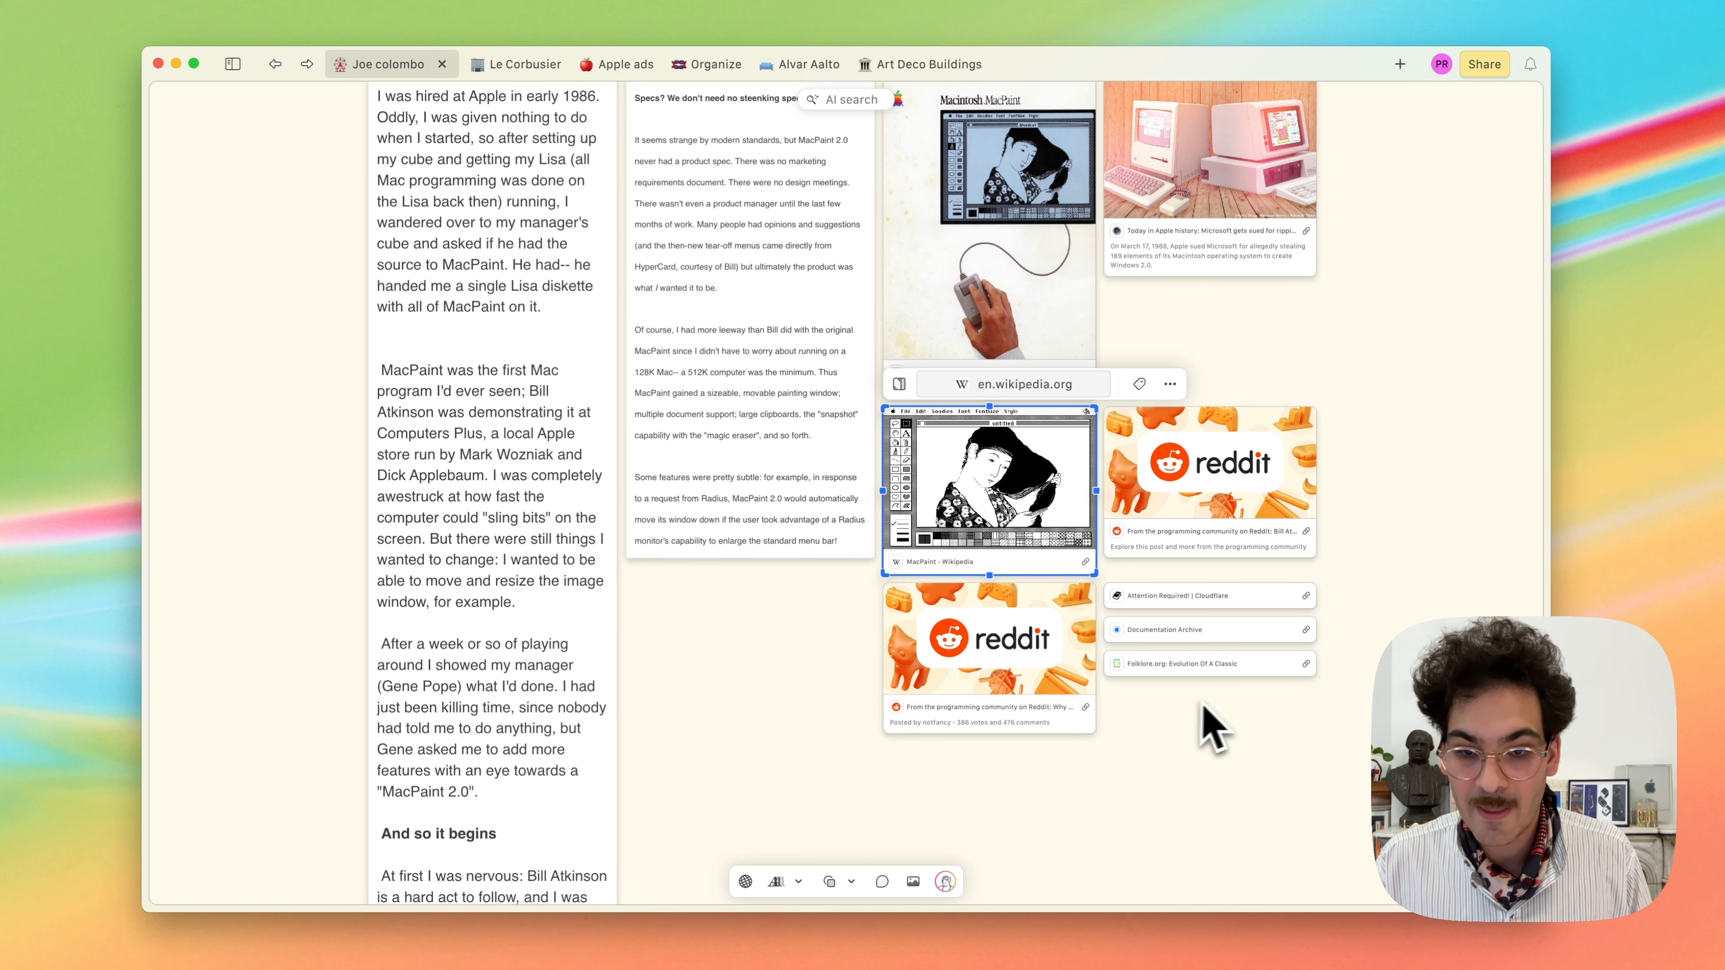
{"action": "left_click", "coordinate": [441, 452]}
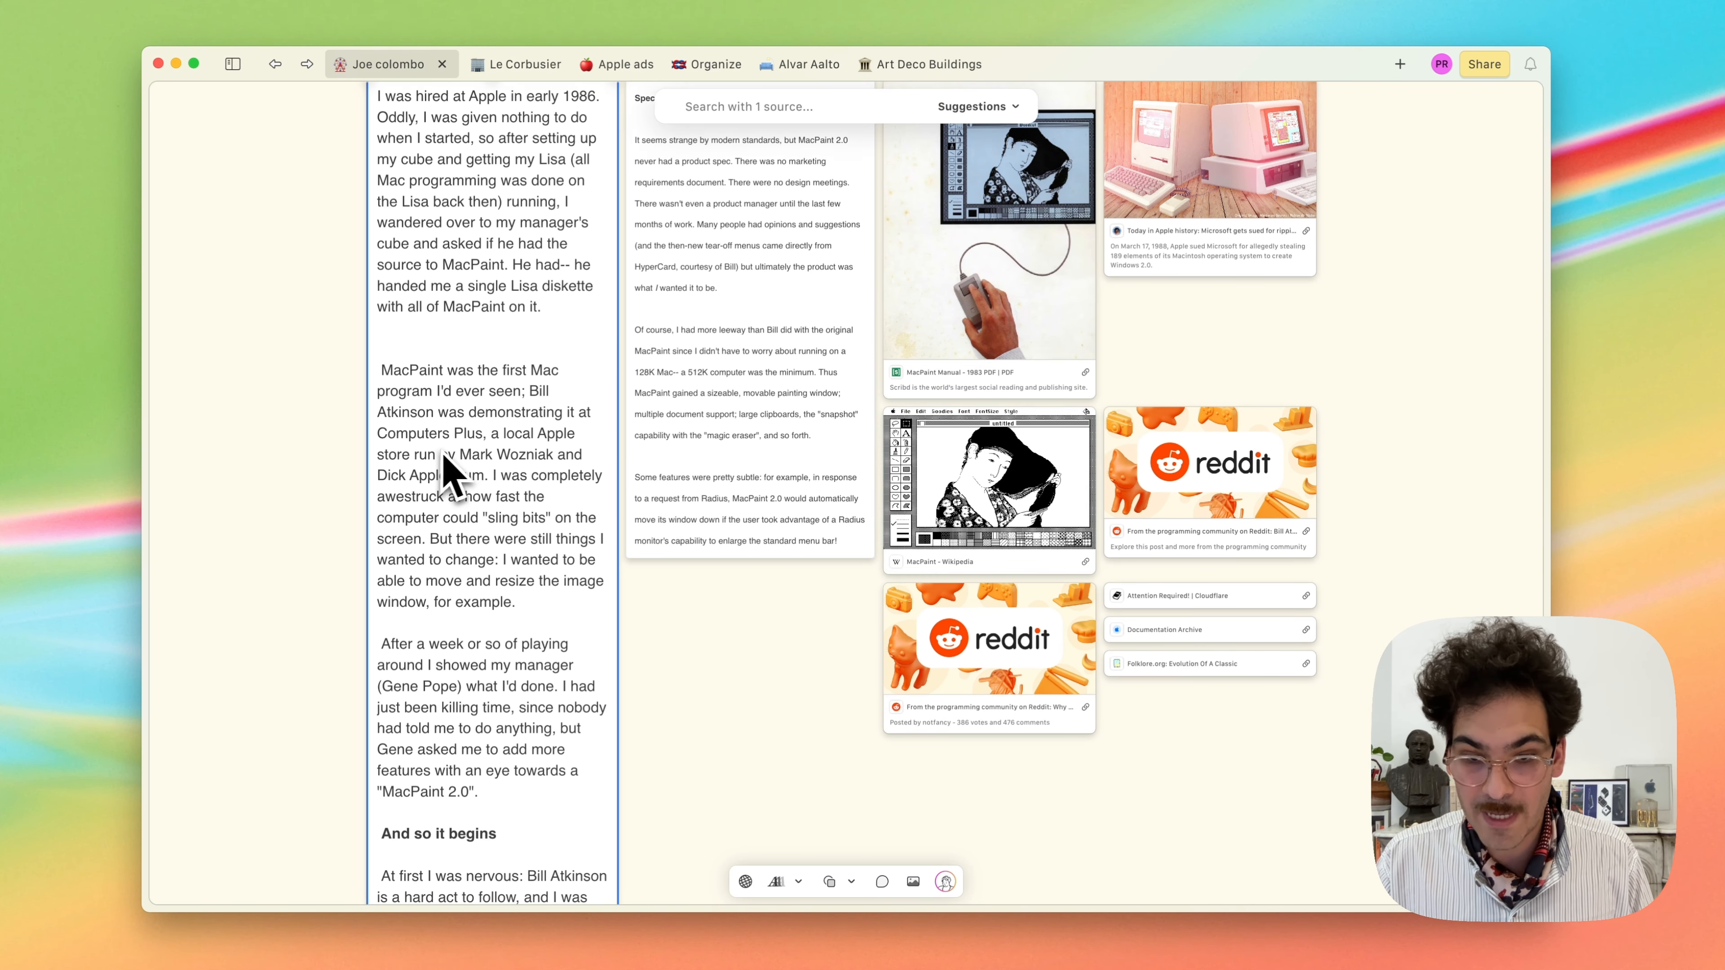
{"action": "left_click", "coordinate": [1139, 732]}
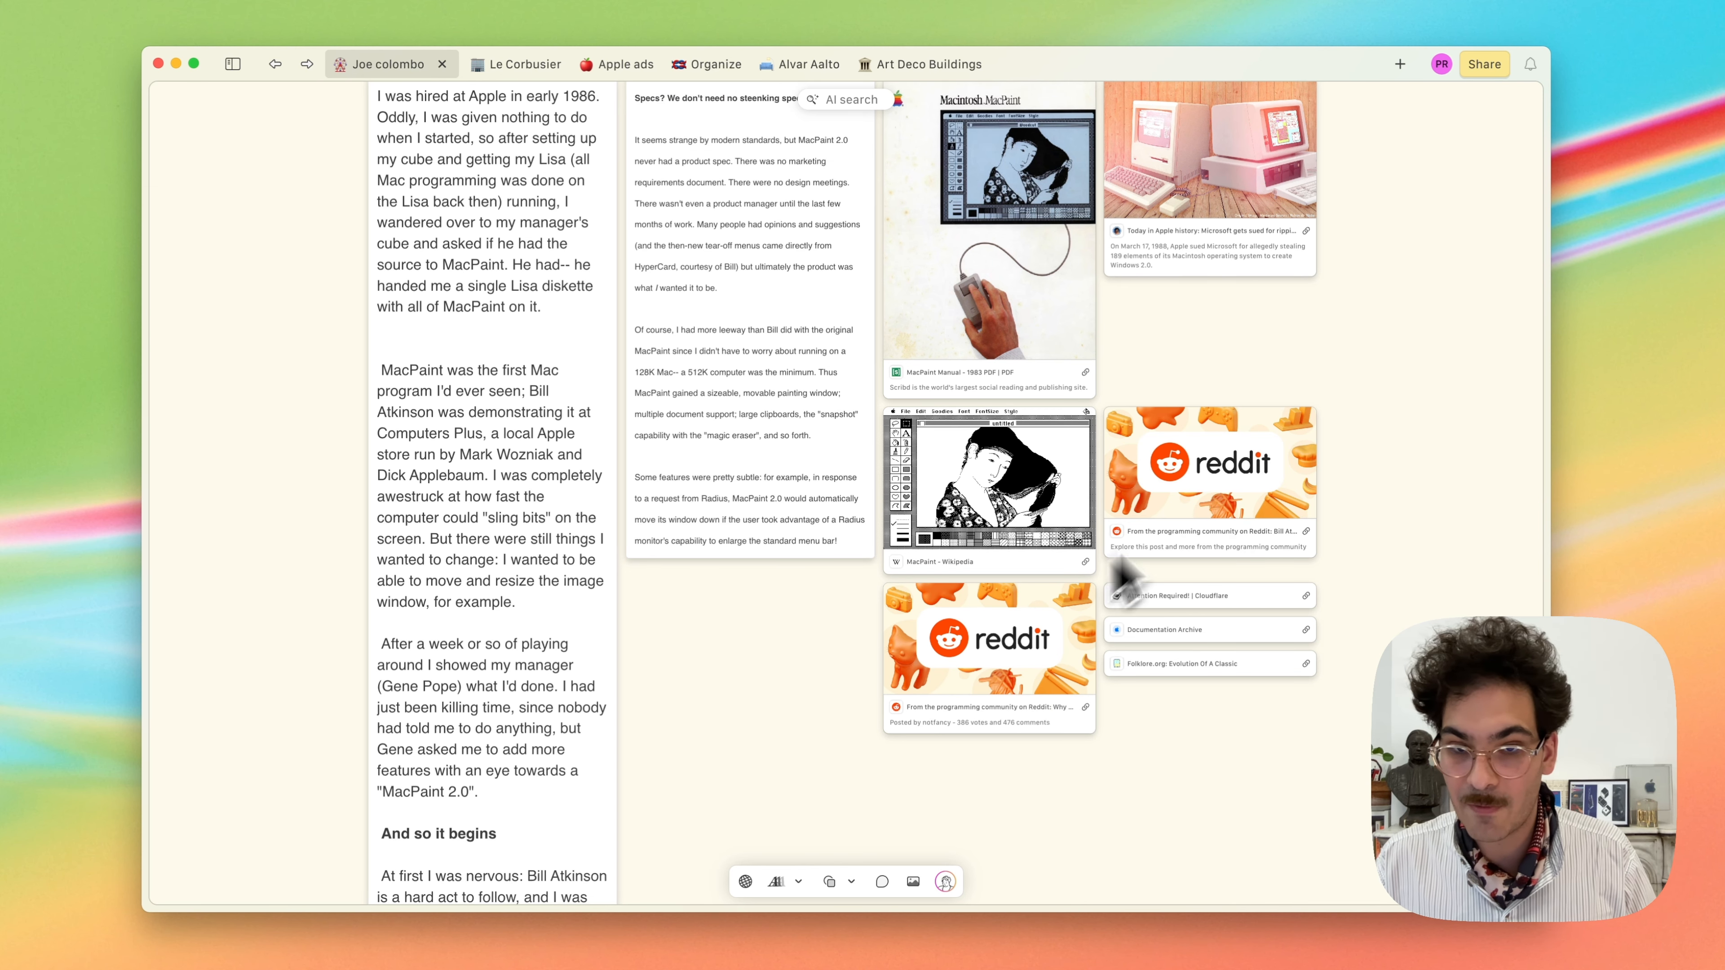
{"action": "scroll", "coordinate": [1331, 479], "scroll_direction": "up", "scroll_amount": 1}
{"action": "scroll", "coordinate": [1334, 482], "scroll_direction": "down", "scroll_amount": 5}
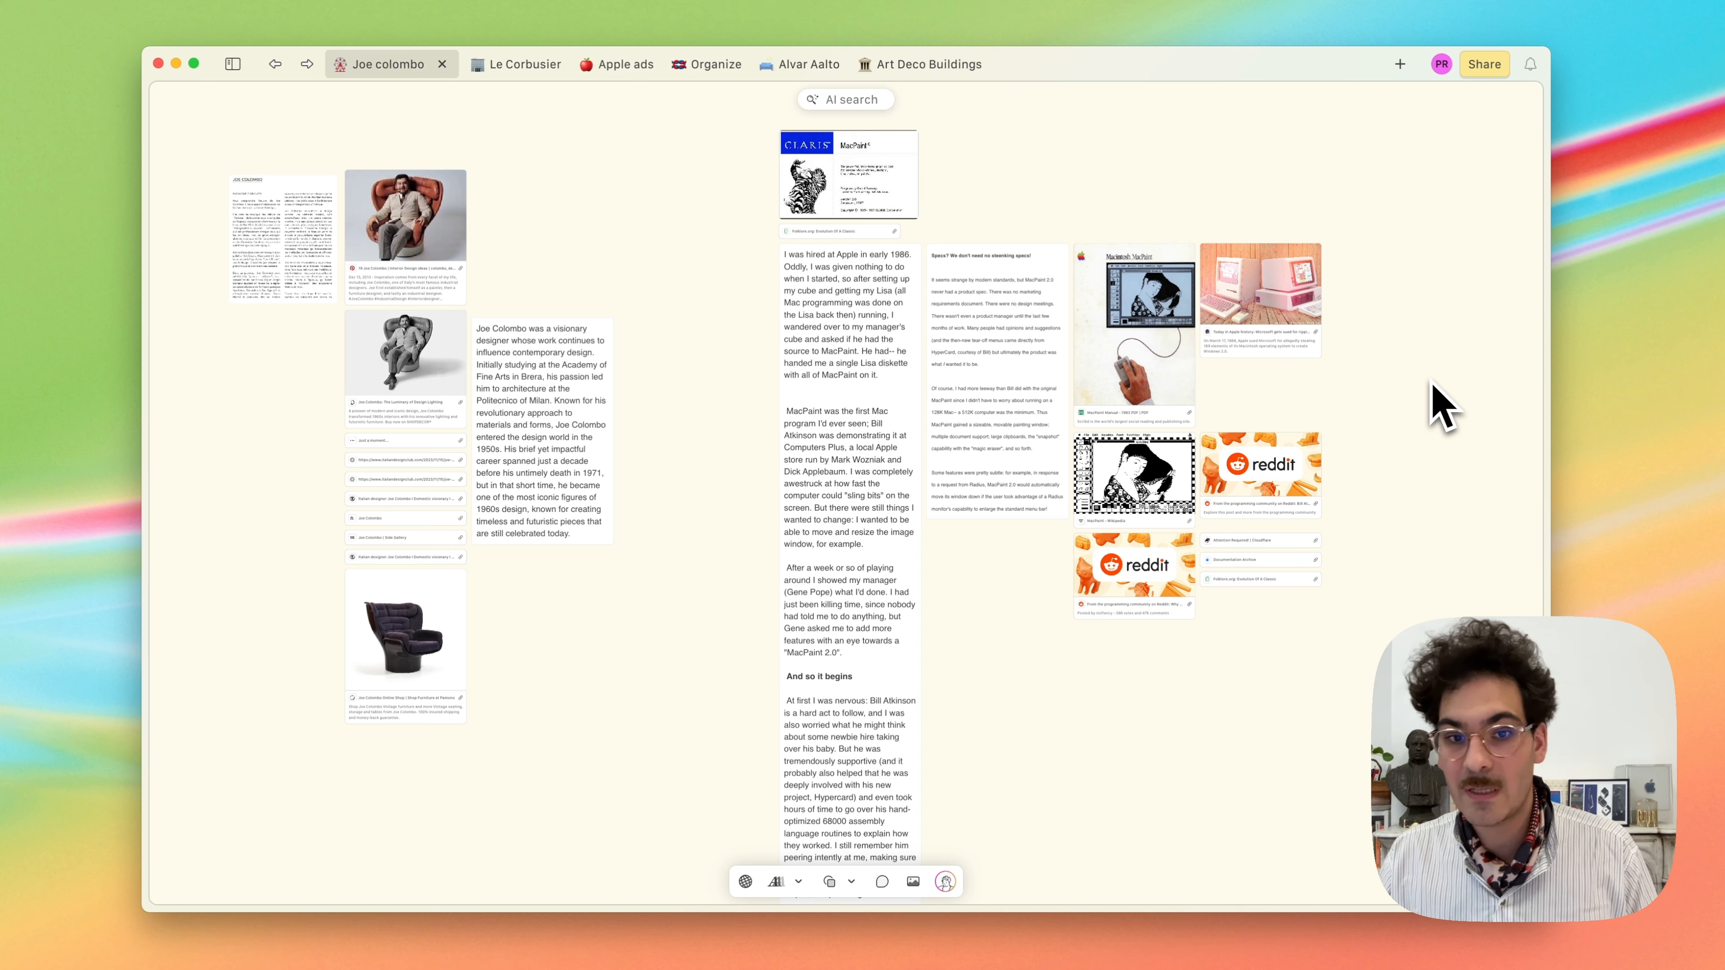
{"action": "scroll", "coordinate": [1415, 417], "scroll_direction": "down", "scroll_amount": 3}
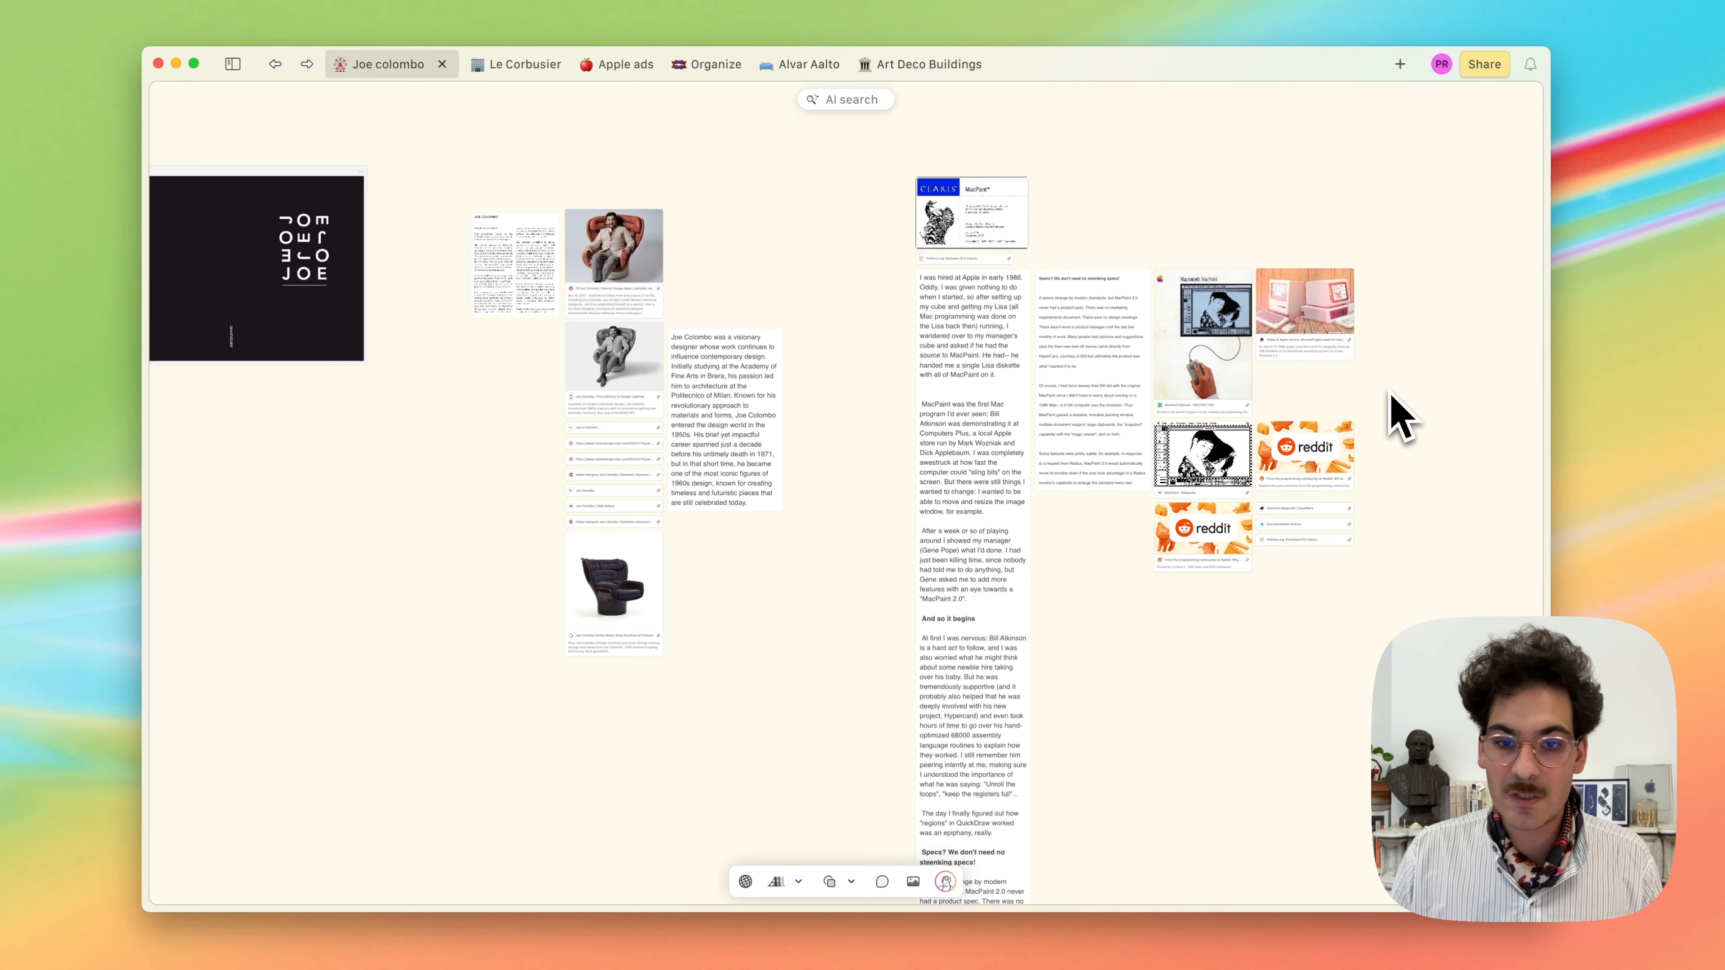
{"action": "scroll", "coordinate": [1389, 416], "scroll_direction": "left", "scroll_amount": 2}
{"action": "scroll", "coordinate": [1386, 391], "scroll_direction": "down", "scroll_amount": 2}
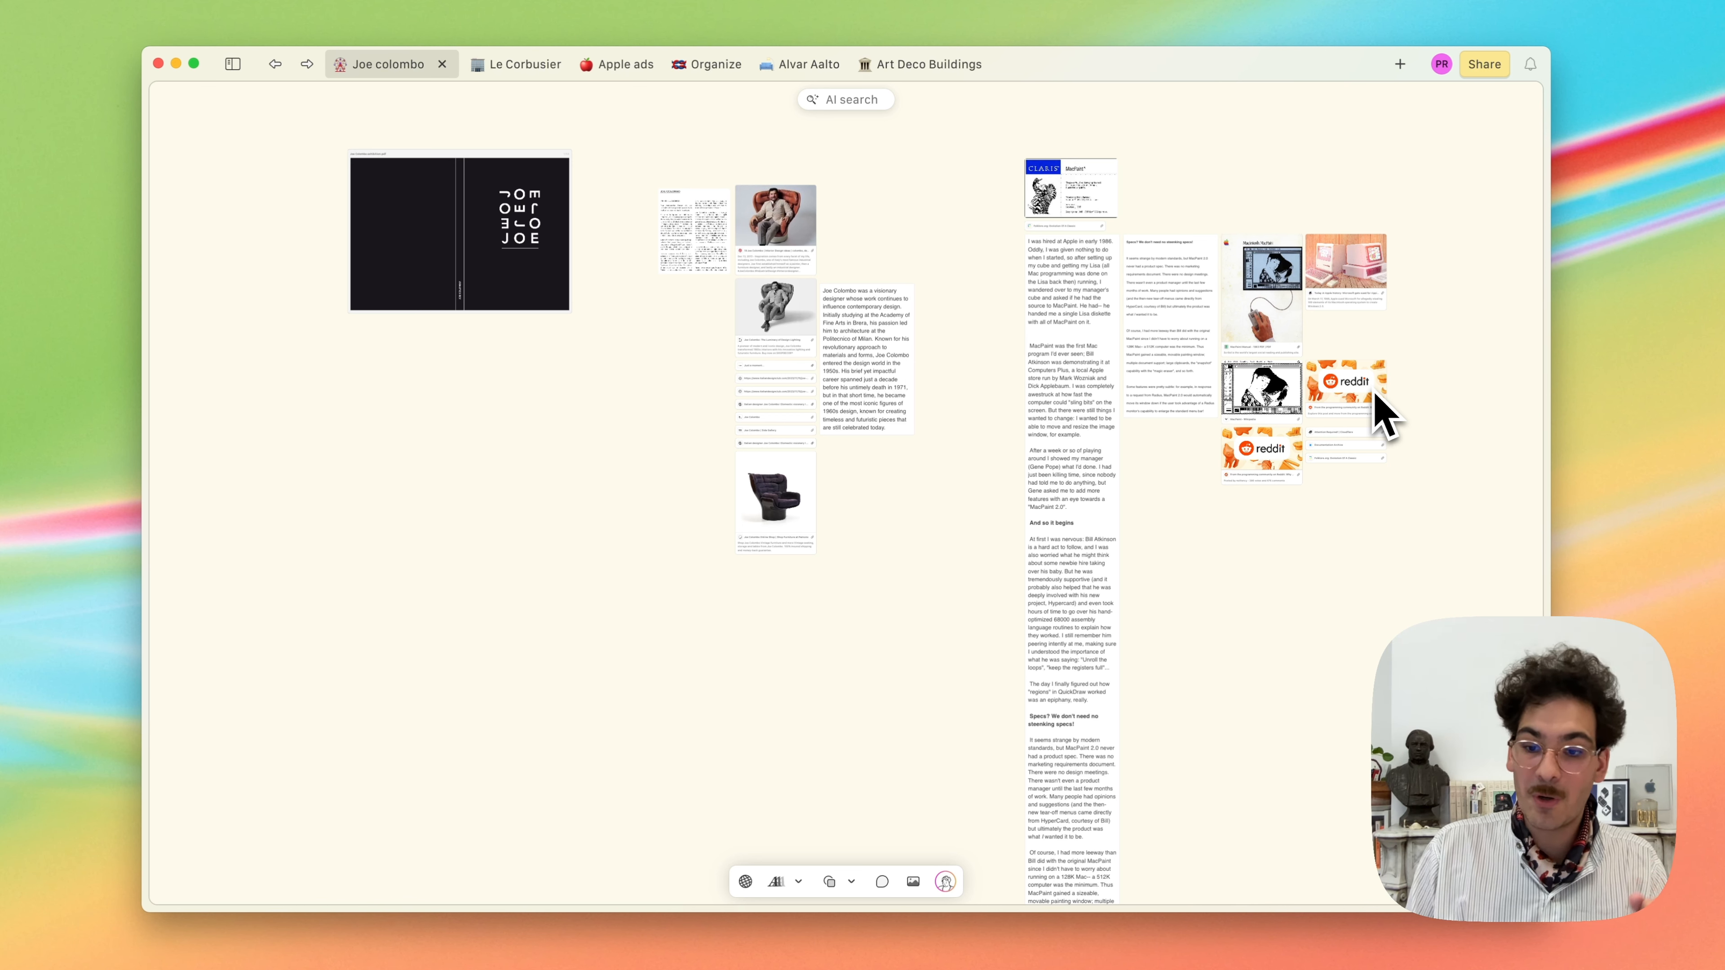
{"action": "left_click", "coordinate": [1201, 289]}
{"action": "scroll", "coordinate": [1204, 290], "scroll_direction": "right", "scroll_amount": 3}
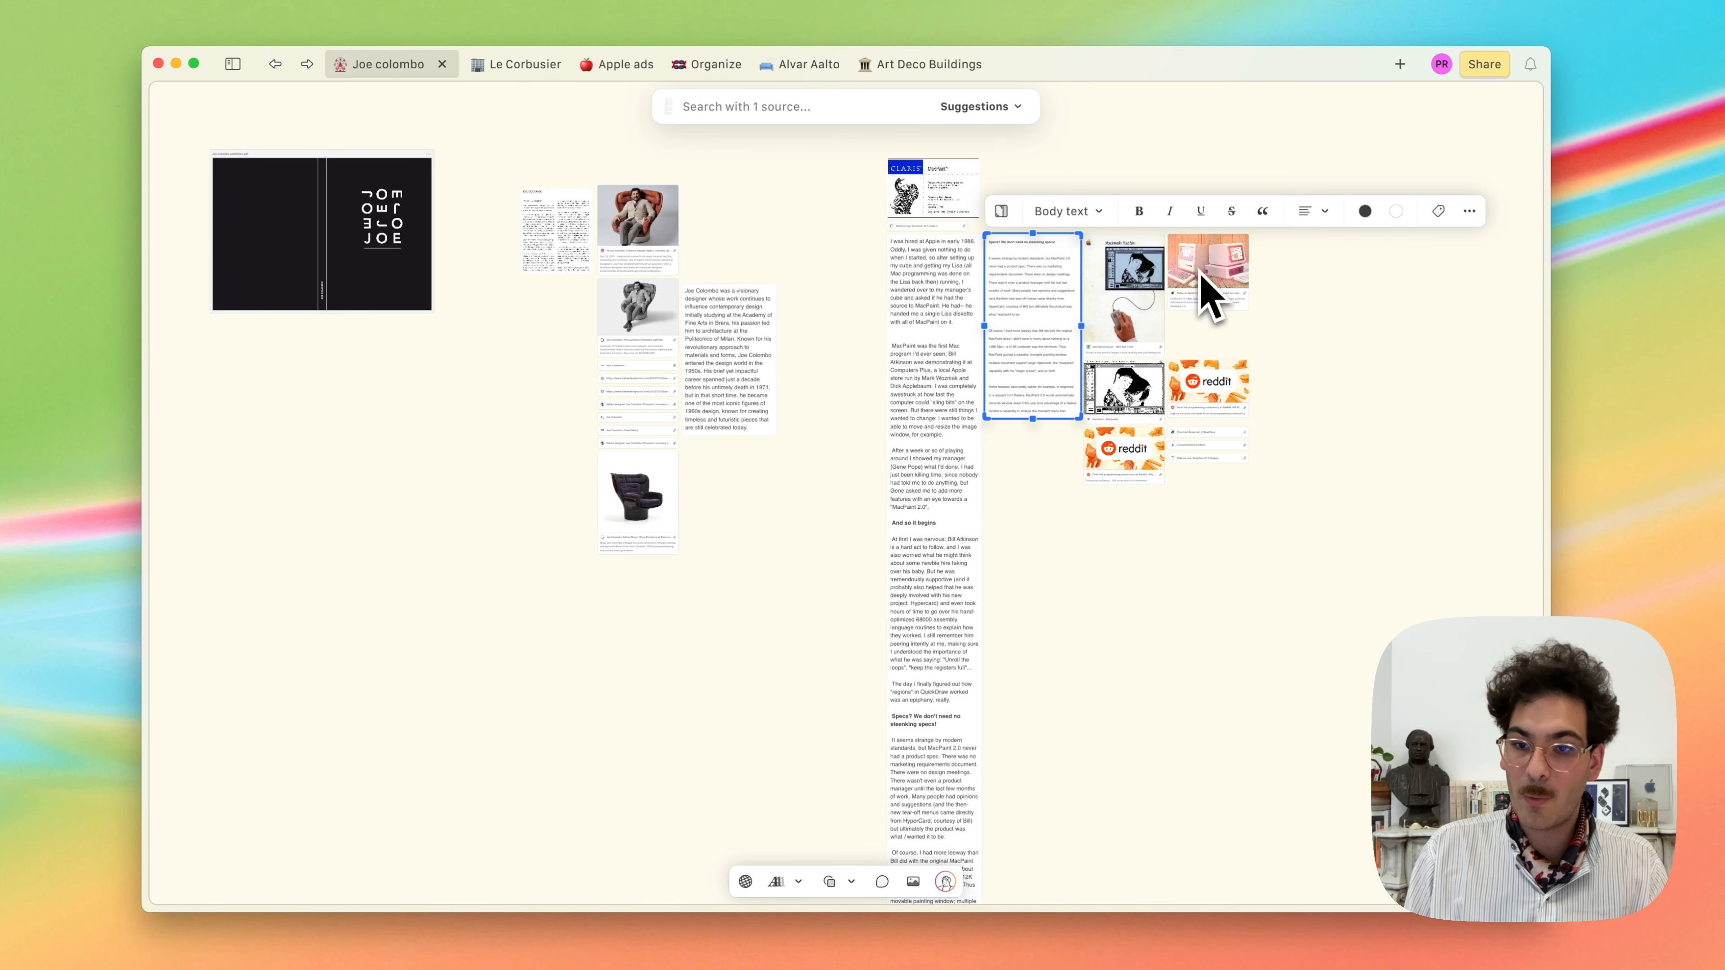
{"action": "left_click", "coordinate": [1294, 517]}
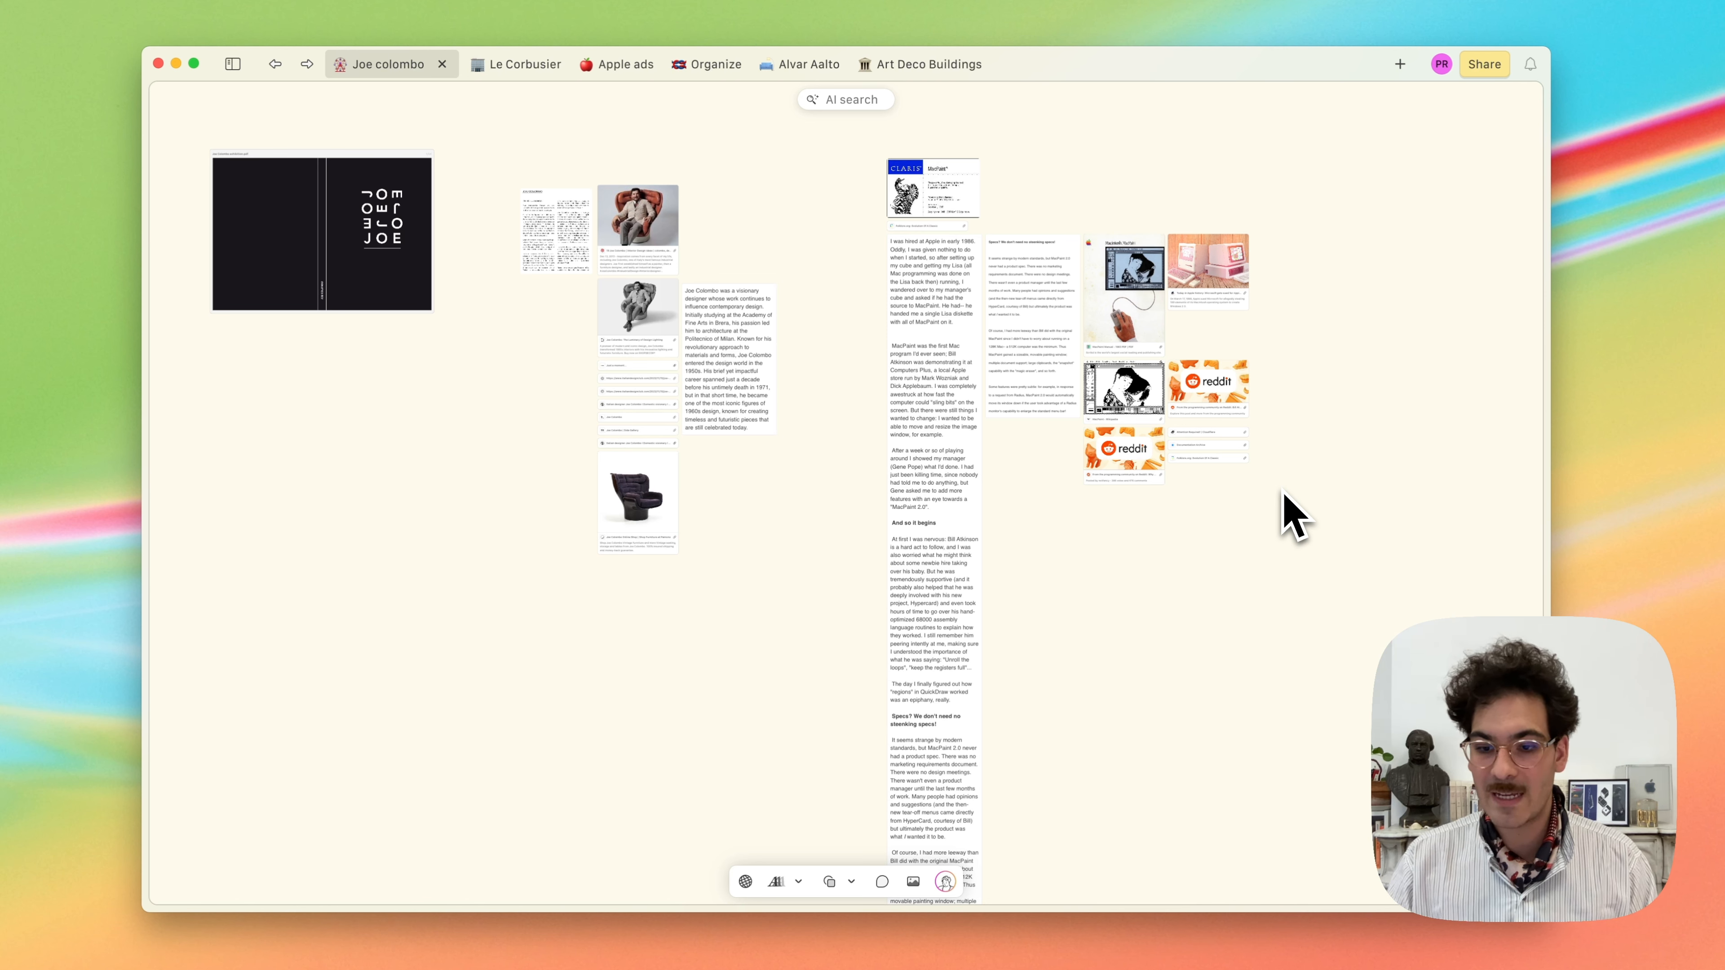
Look through the long article note's automatic description and tag list again, close it and deselect the note
{"action": "left_click", "coordinate": [939, 299]}
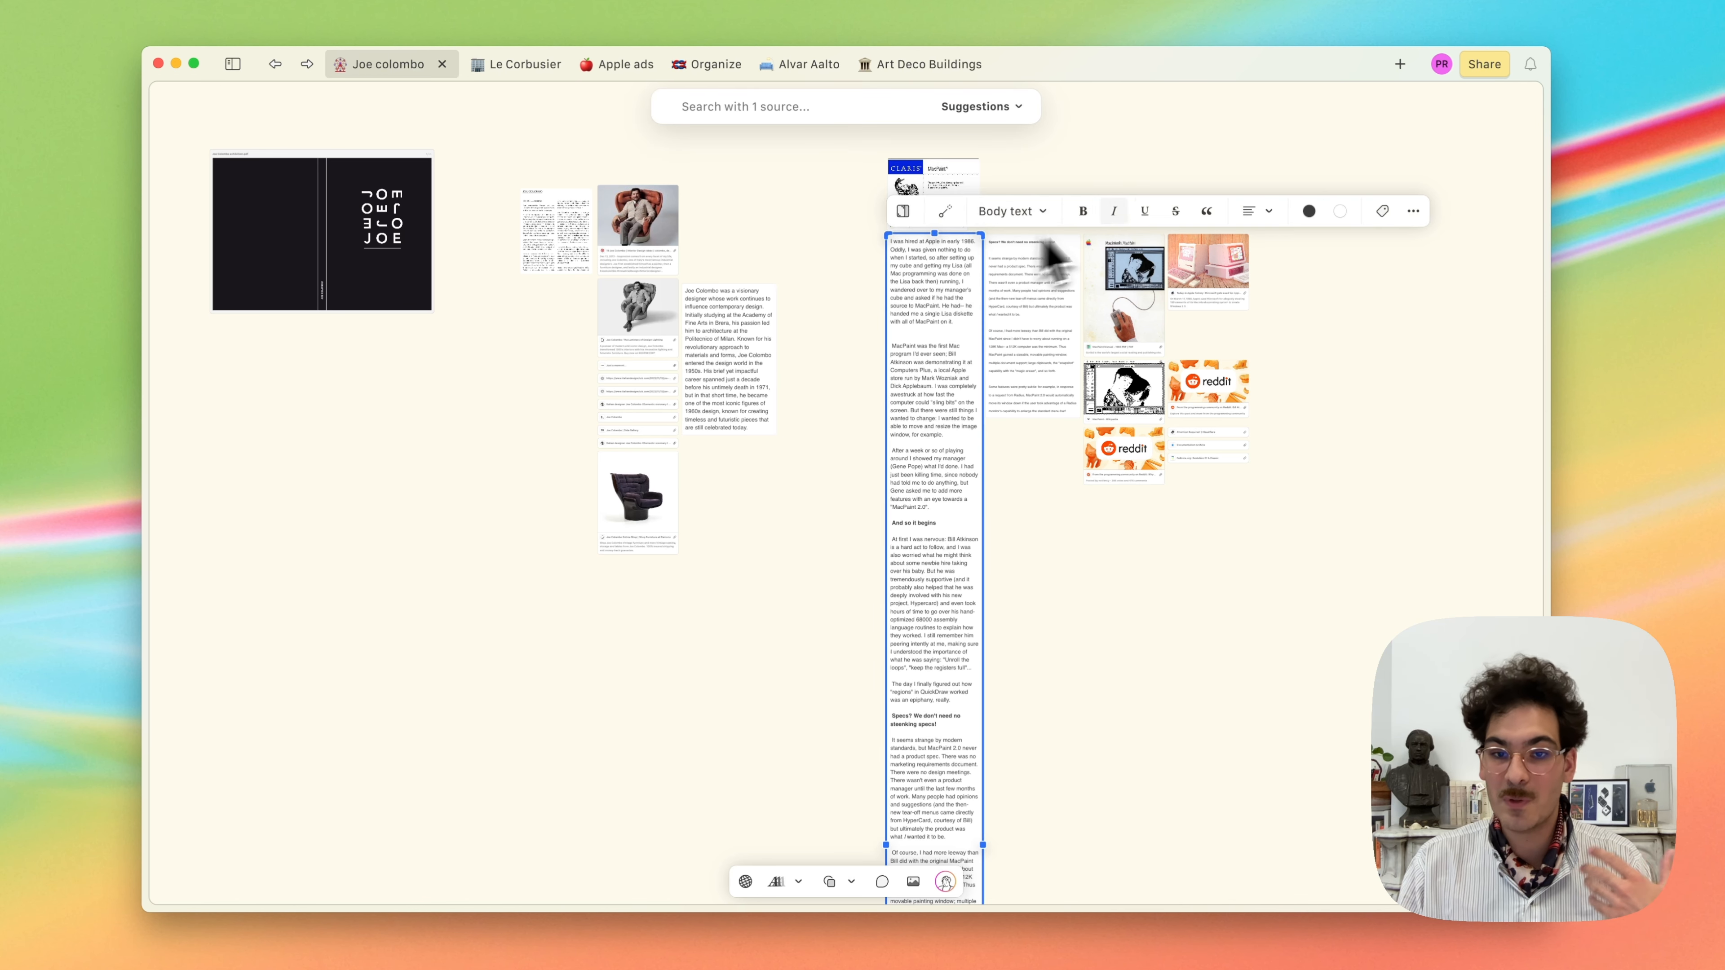
{"action": "left_click", "coordinate": [1383, 212]}
{"action": "scroll", "coordinate": [1392, 435], "scroll_direction": "down", "scroll_amount": 5}
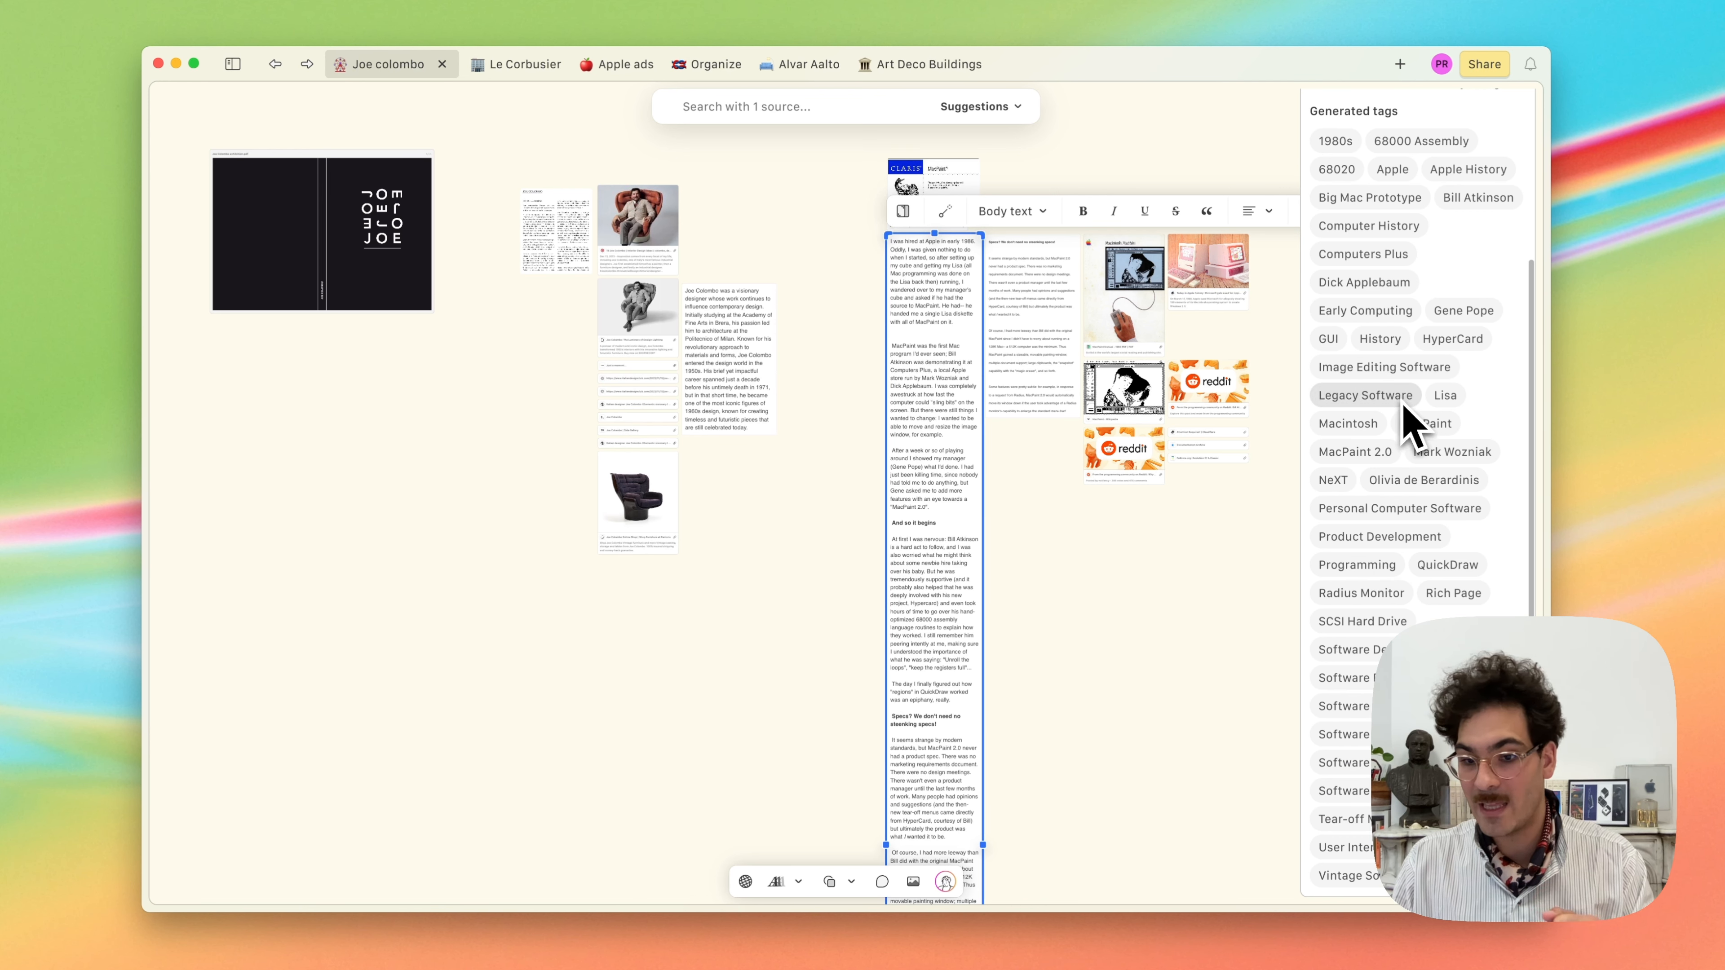
{"action": "scroll", "coordinate": [1480, 190], "scroll_direction": "up", "scroll_amount": 5}
{"action": "left_click", "coordinate": [1513, 110]}
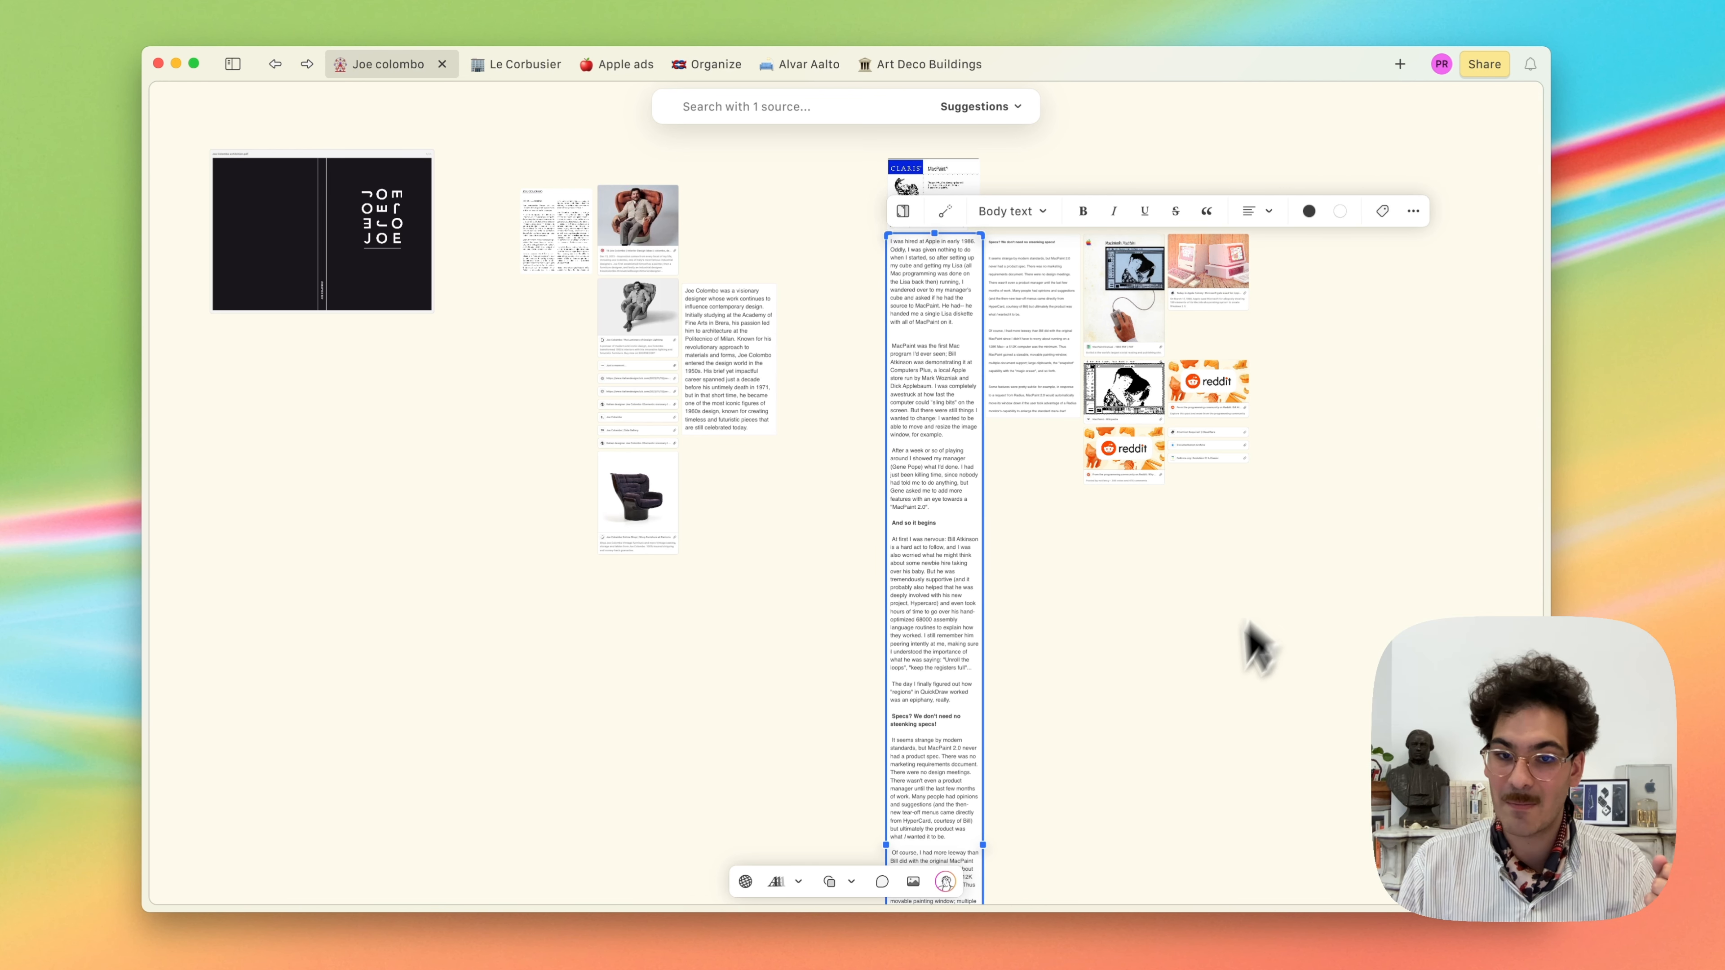
{"action": "left_click", "coordinate": [1237, 636]}
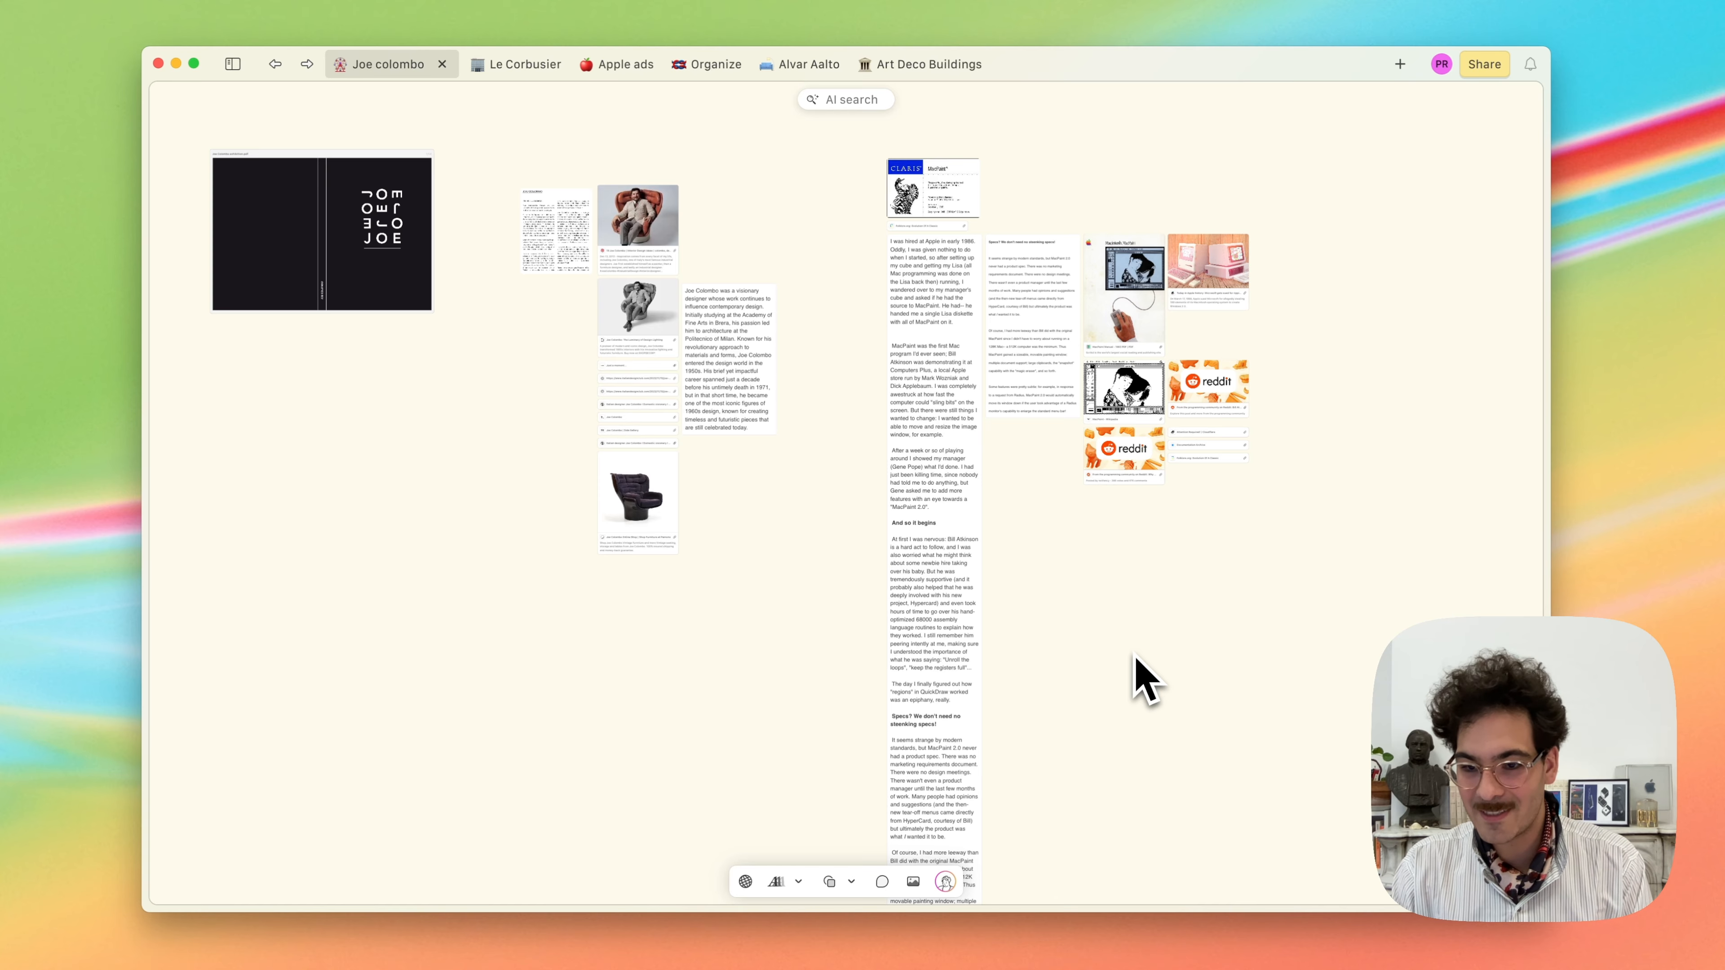